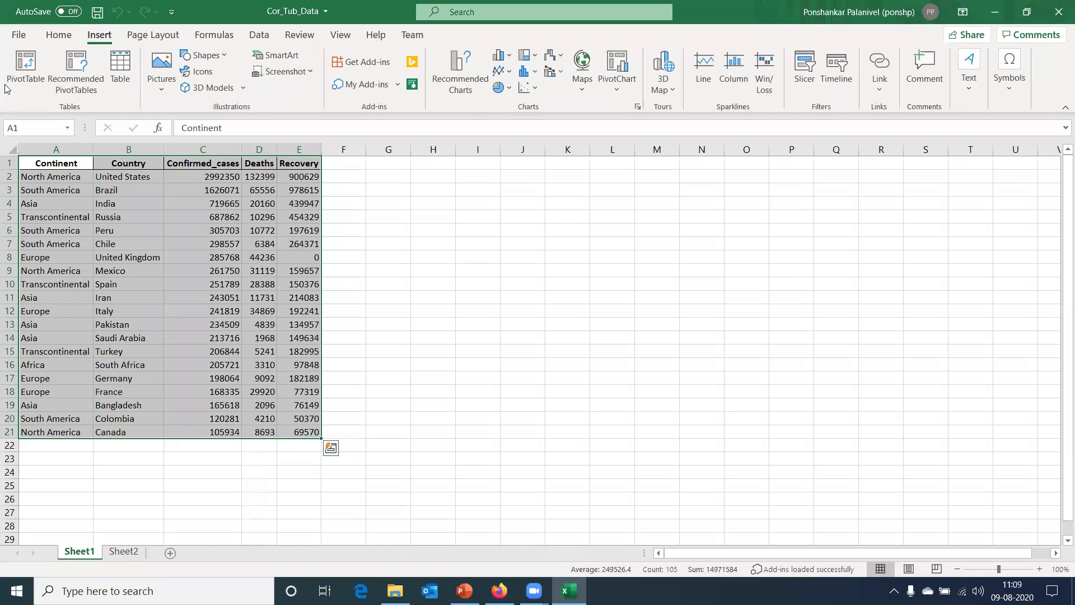
Create a PivotTable from the selected range on a new worksheet, with Continent as the row field
left_click(25, 67)
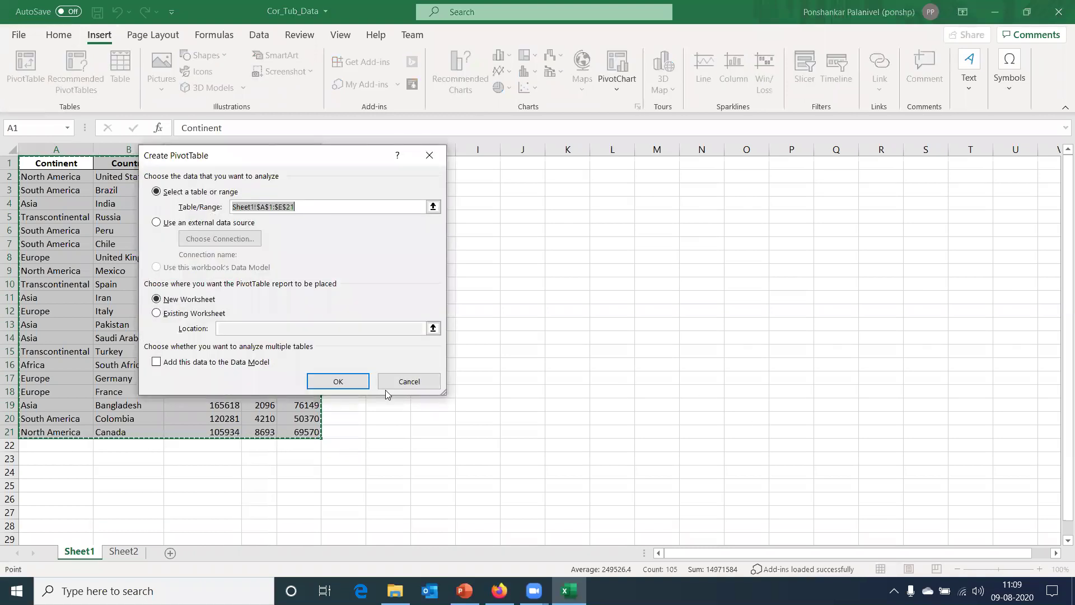
left_click(339, 383)
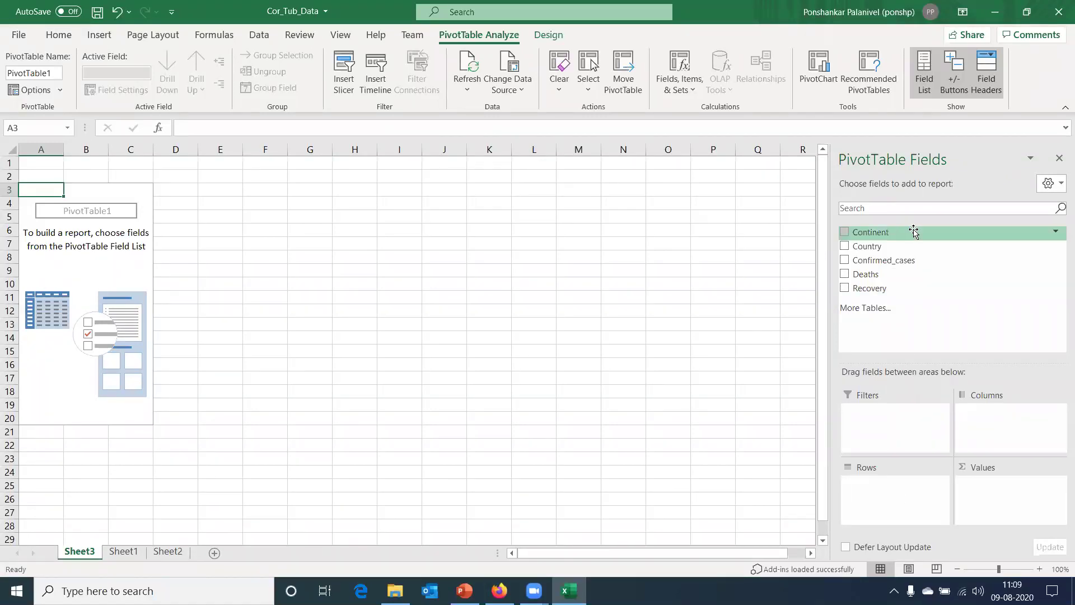
left_click_drag(890, 234, 891, 486)
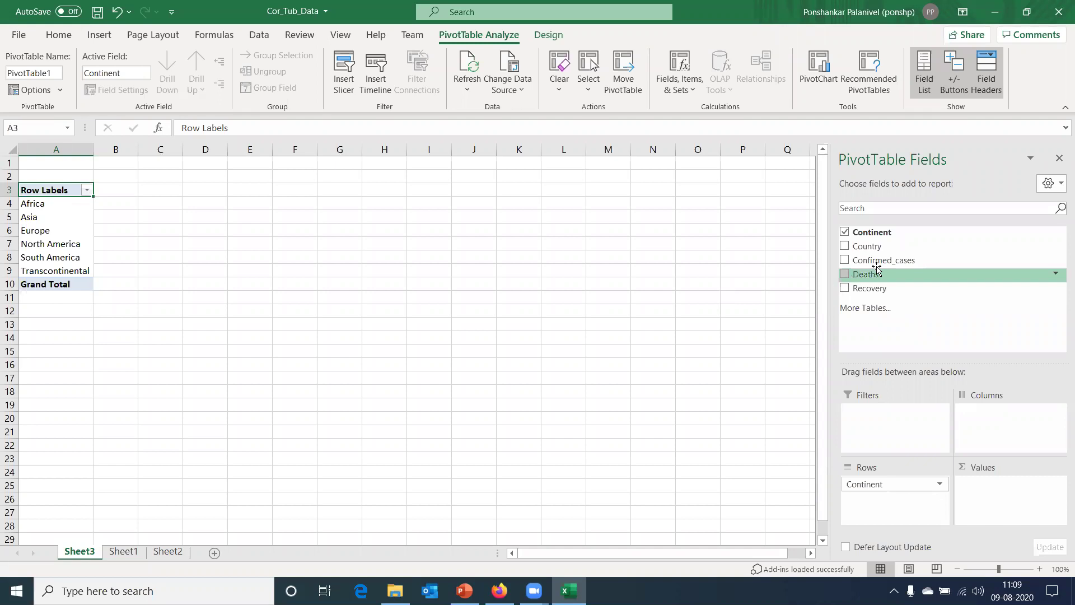
Add Confirmed_cases, Deaths and Recovery to the PivotTable as summed value fields
left_click_drag(890, 264, 1011, 498)
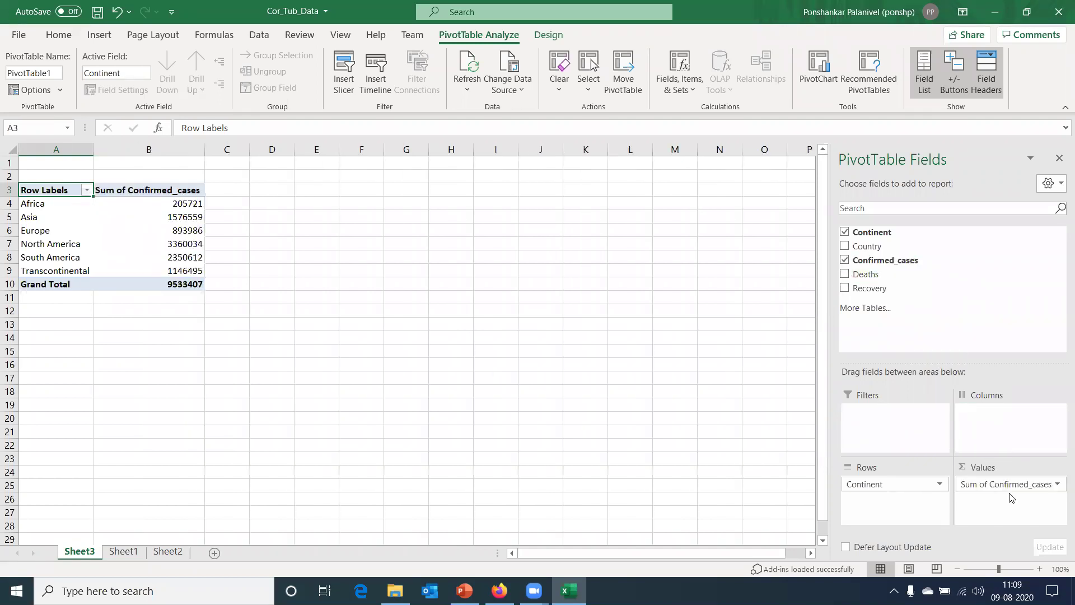
left_click_drag(874, 273, 998, 506)
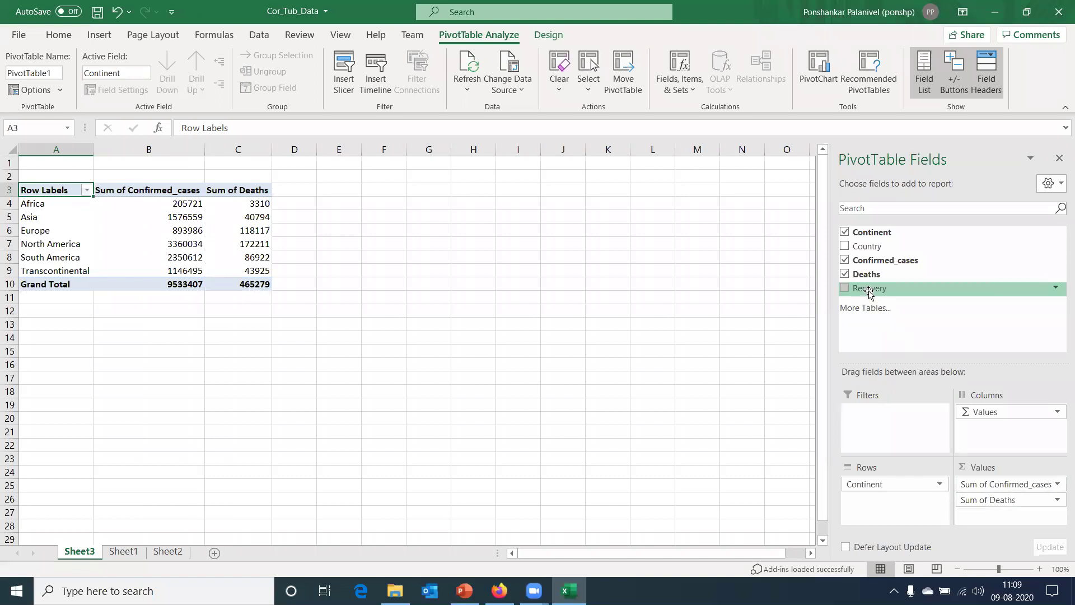
left_click_drag(869, 291, 995, 511)
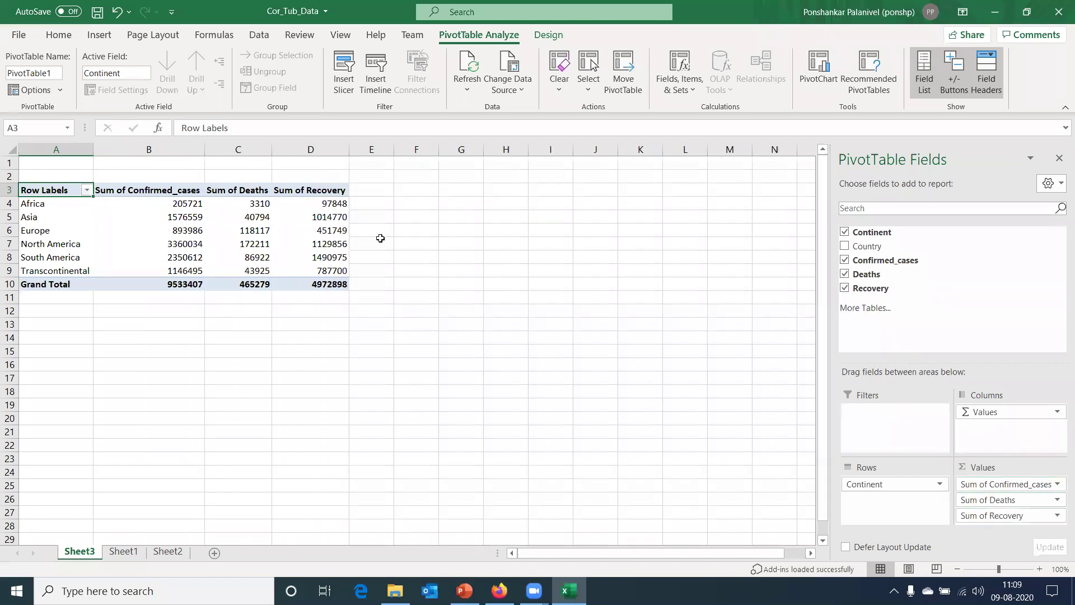
left_click(320, 229)
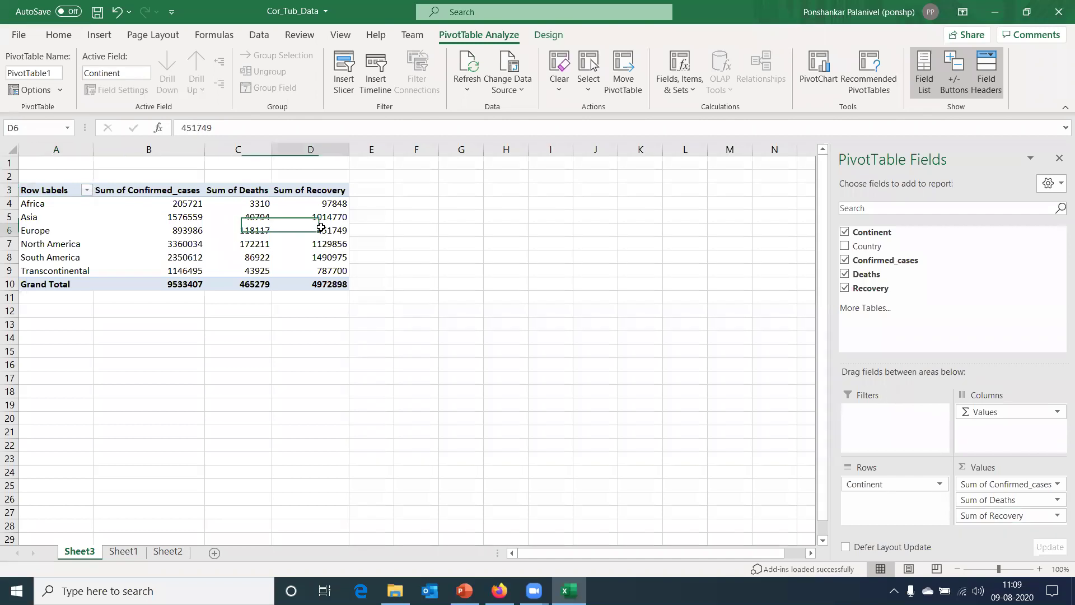
left_click(315, 285)
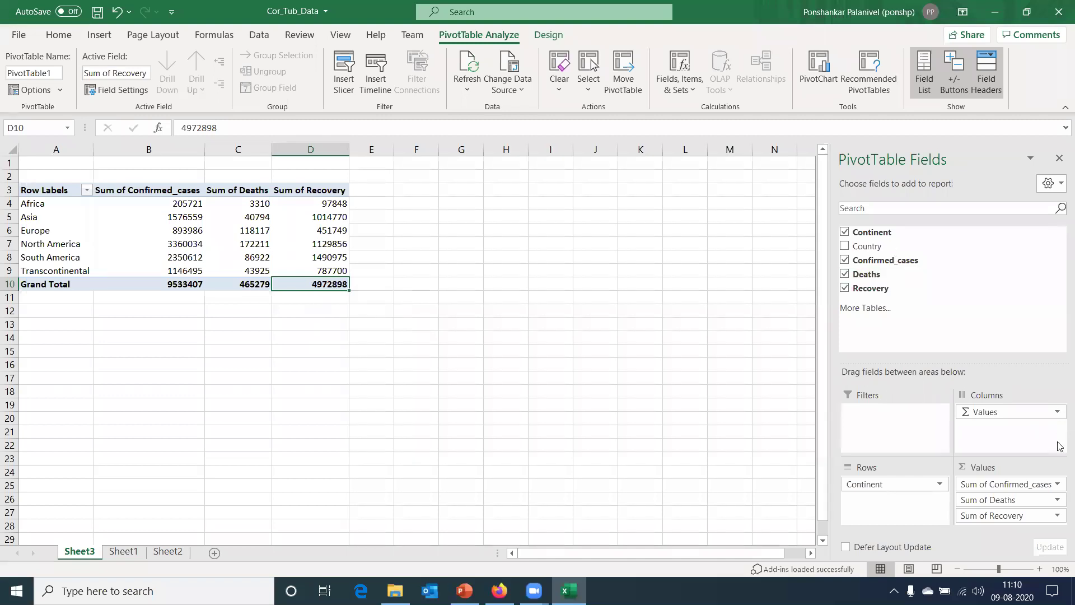
Try summarizing the Confirmed_cases value field by Average, and undo the change
left_click(1055, 484)
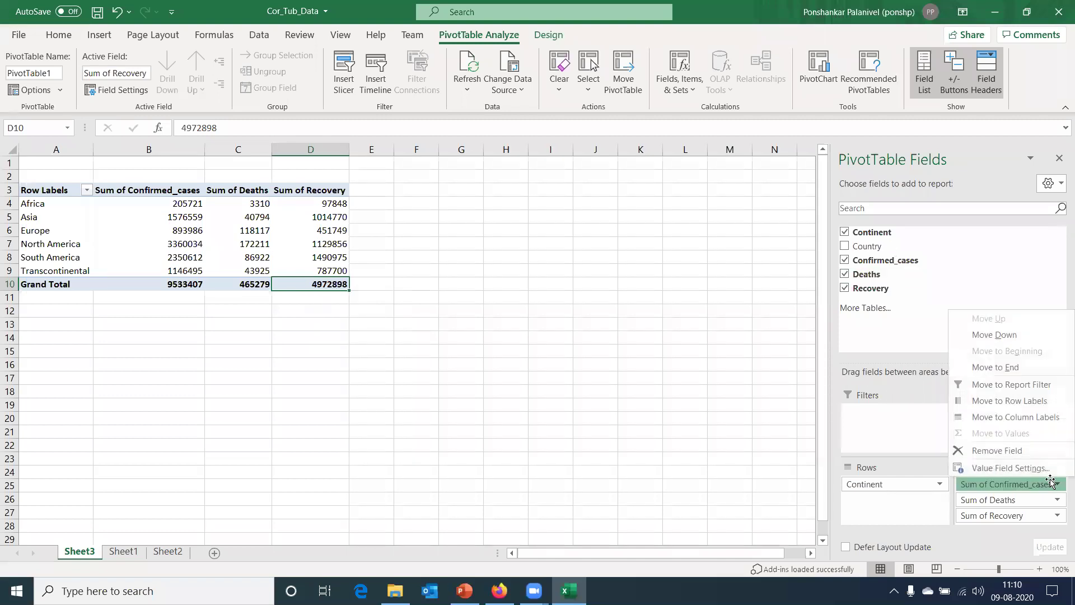
left_click(1048, 474)
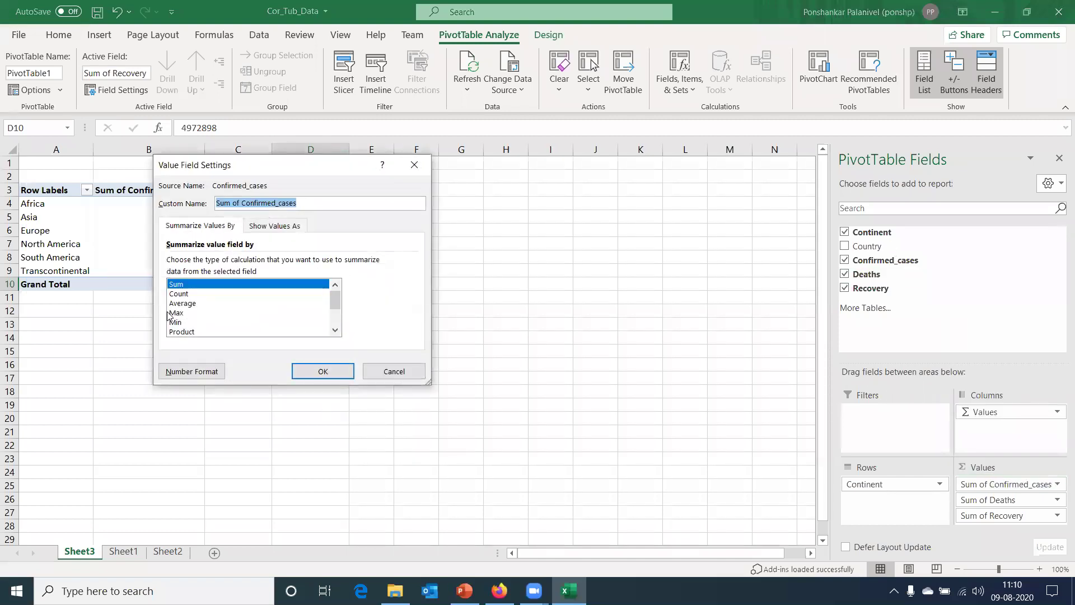
left_click(190, 303)
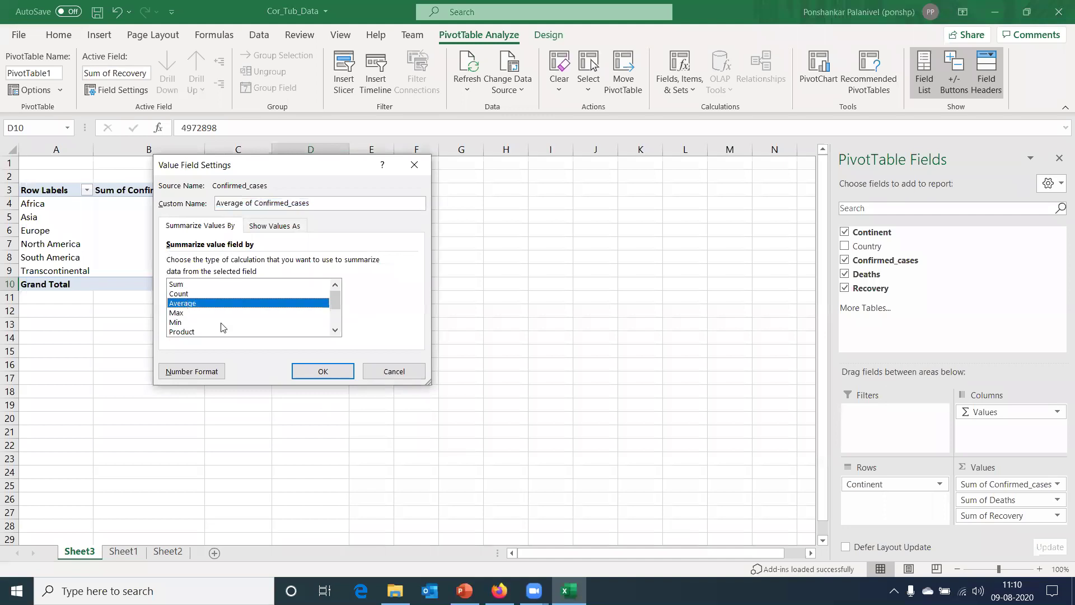
left_click(309, 373)
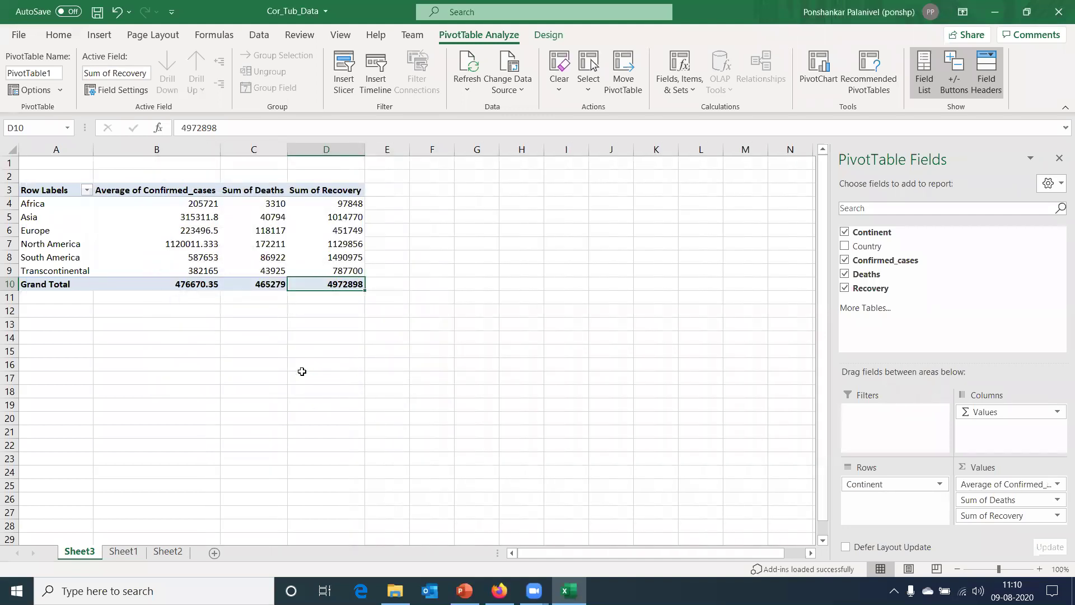
key("ctrl+z")
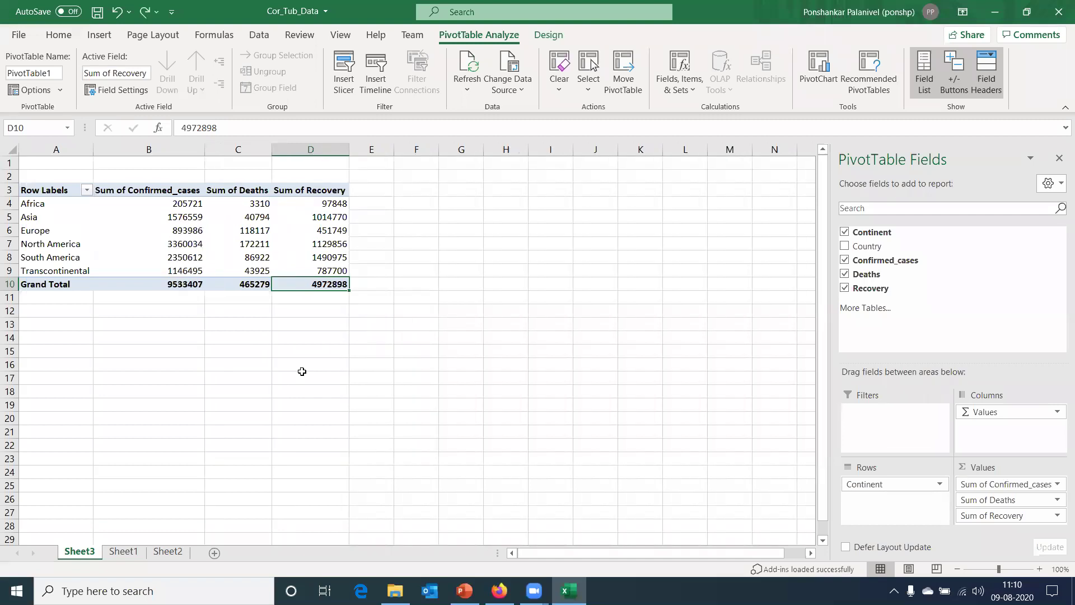
Examine the confirmed cases for Africa and North America, and North America's recovery figure in the PivotTable
left_click(106, 195)
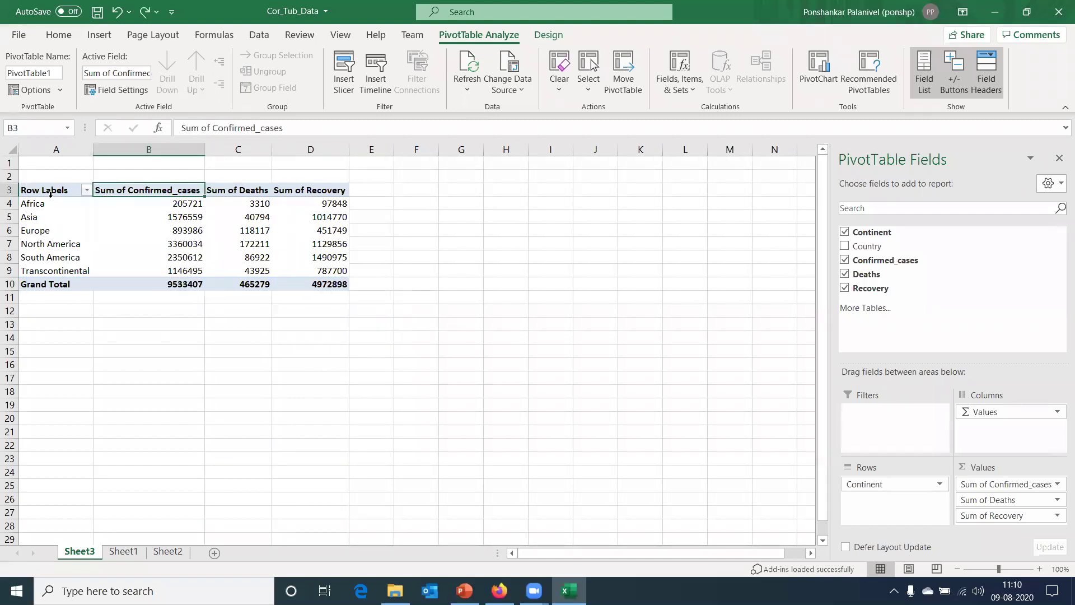
left_click(31, 208)
left_click(118, 205)
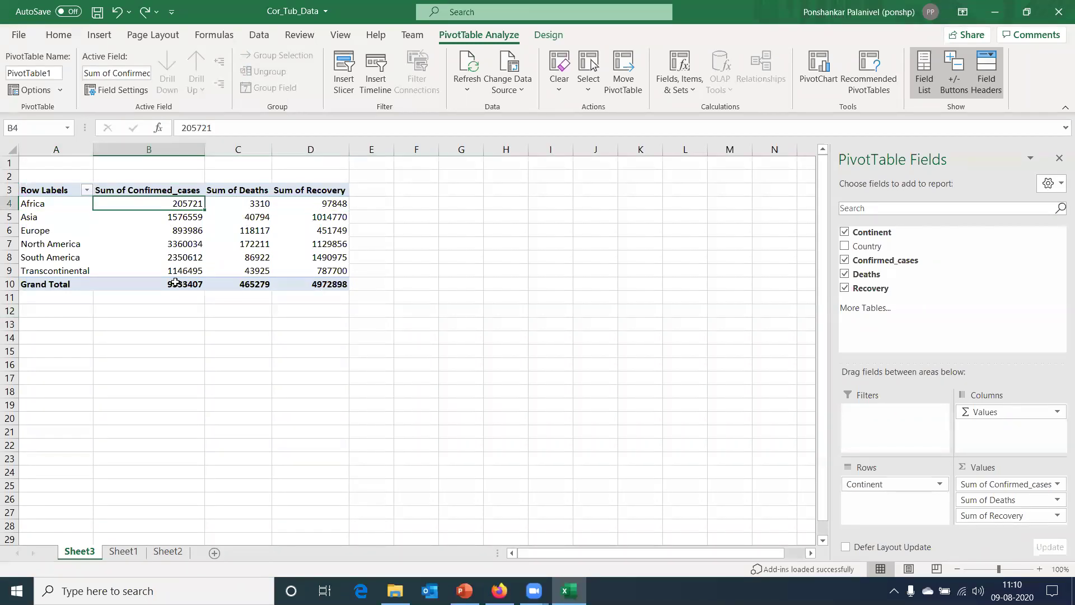
left_click(175, 246)
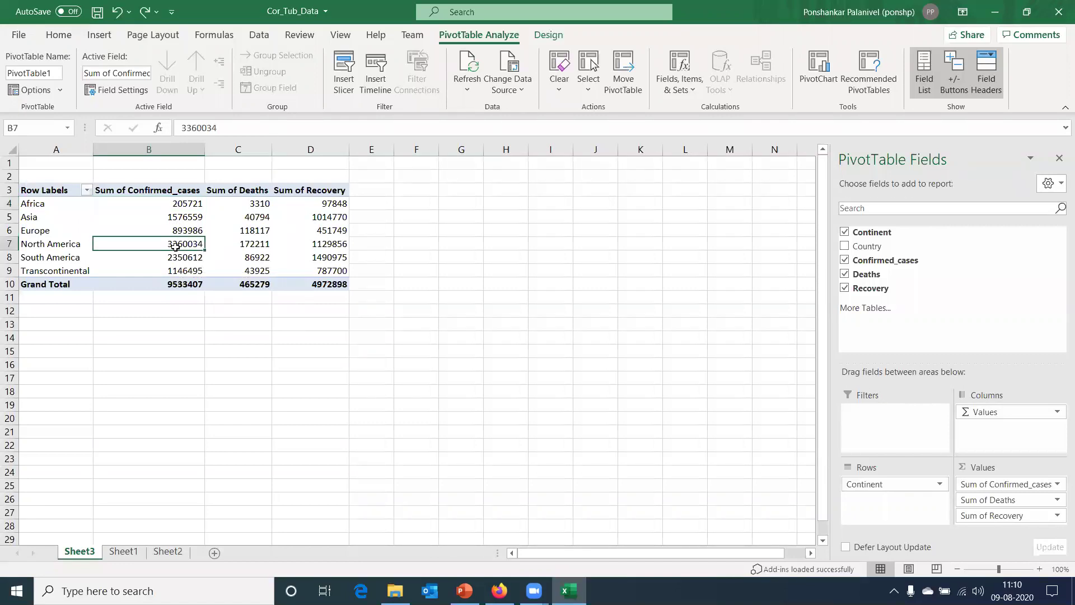
left_click(345, 242)
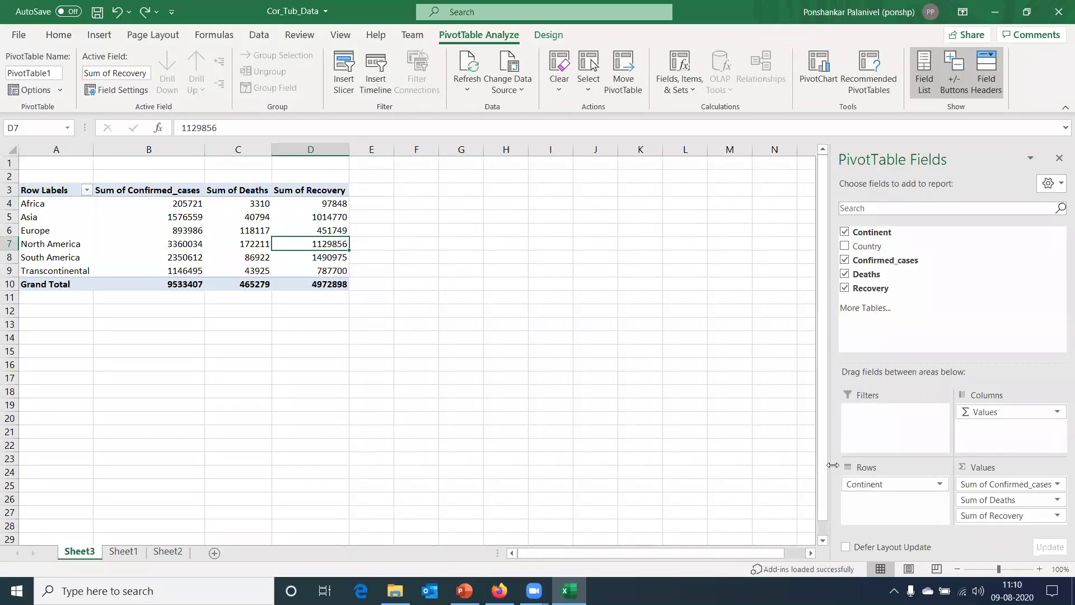
Move Continent from the rows to the report filter and add Country as the row field
left_click_drag(873, 484, 878, 428)
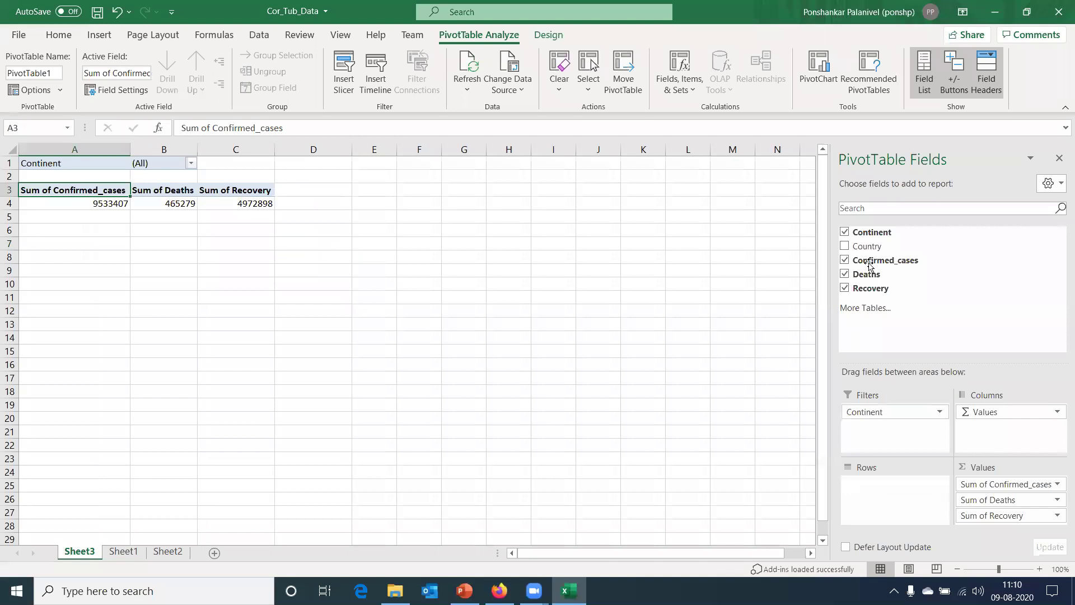
left_click_drag(870, 254, 875, 490)
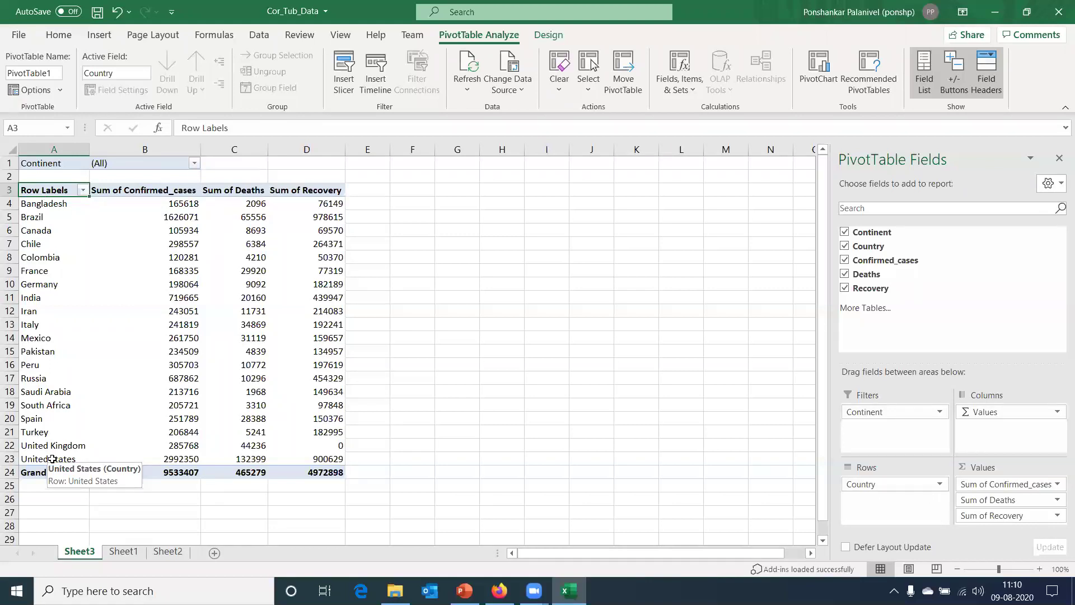
Allow multiple items in the Continent report filter and show only Asia
left_click(194, 163)
left_click(39, 318)
left_click(51, 194)
left_click(51, 219)
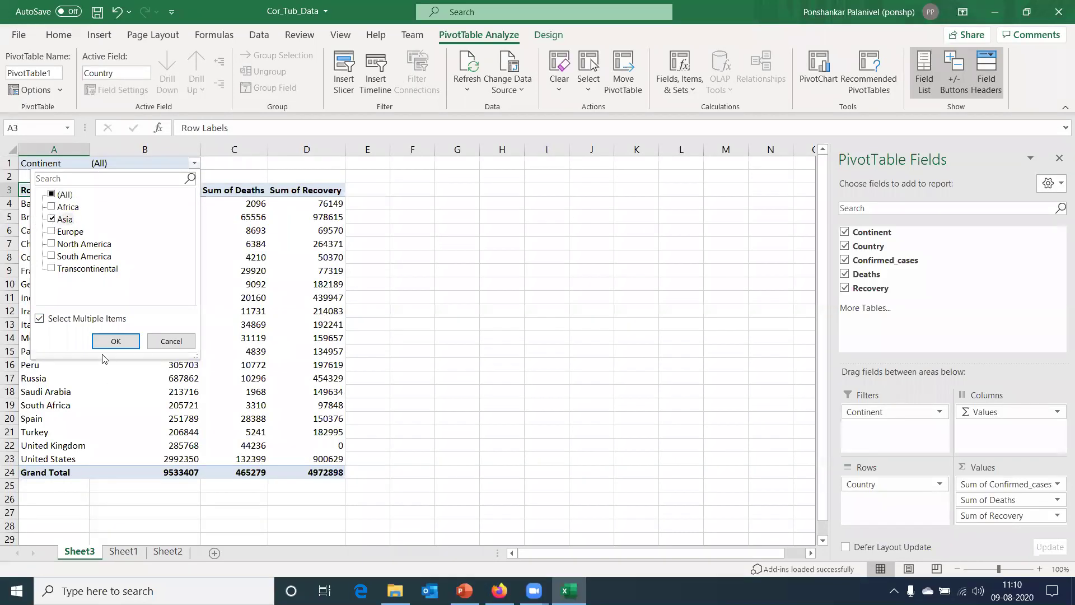
left_click(106, 336)
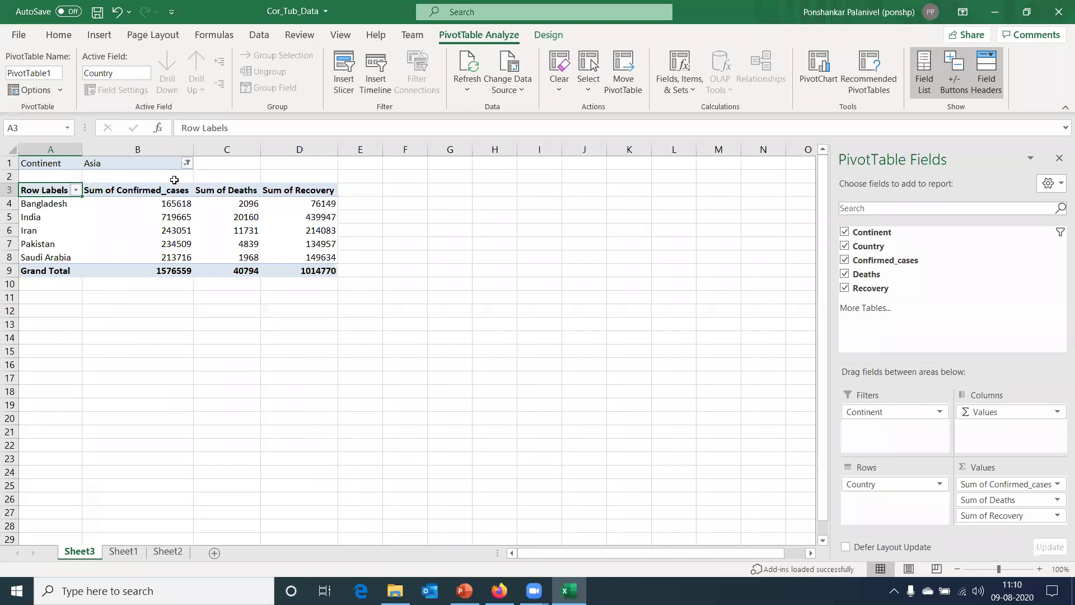
Reset the Continent report filter to include all continents
left_click(187, 163)
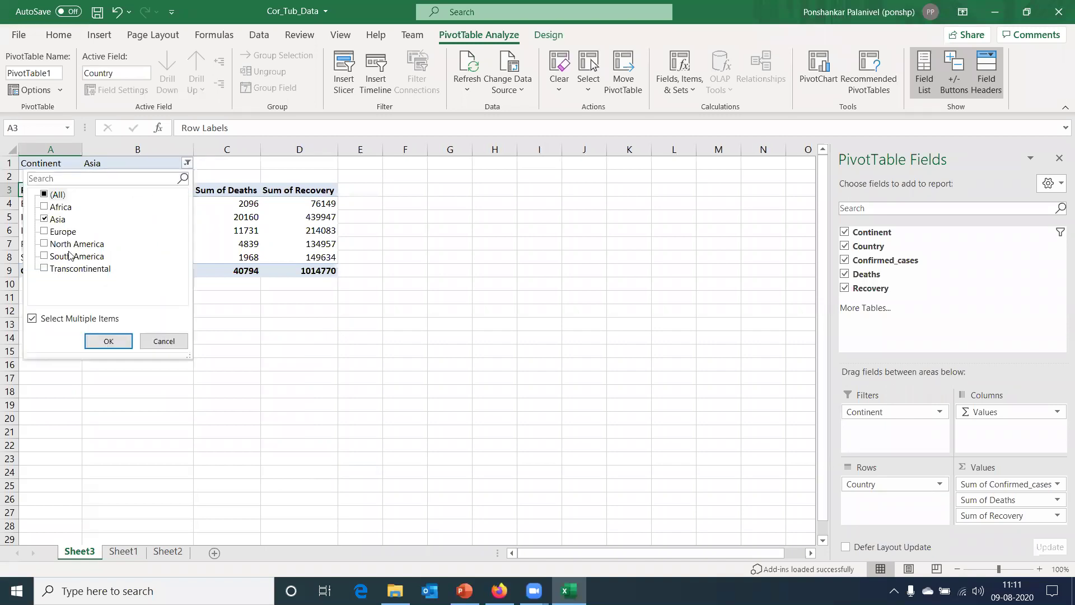
left_click(45, 195)
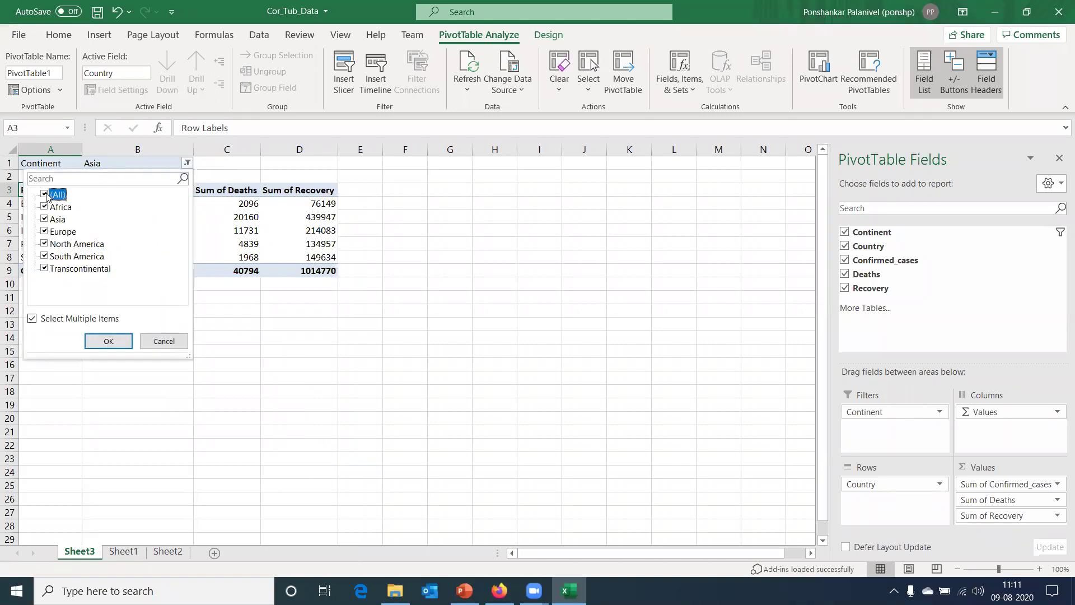
left_click(108, 341)
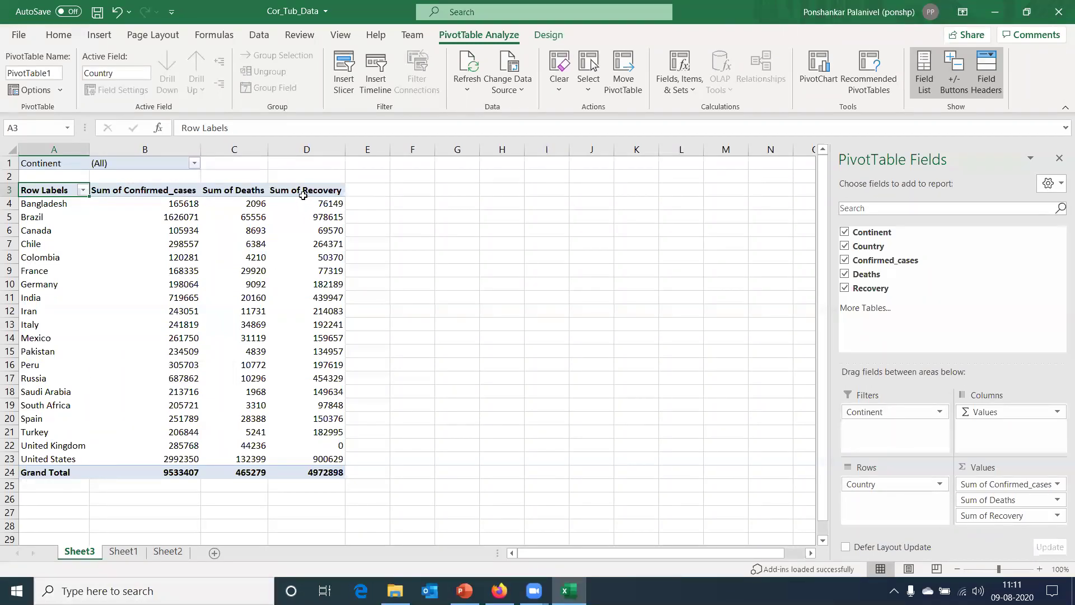
Add a calculated field named %Deaths to the PivotTable with the formula = Deaths/ Confirmed_cases
mouse_move(251, 396)
left_click(693, 94)
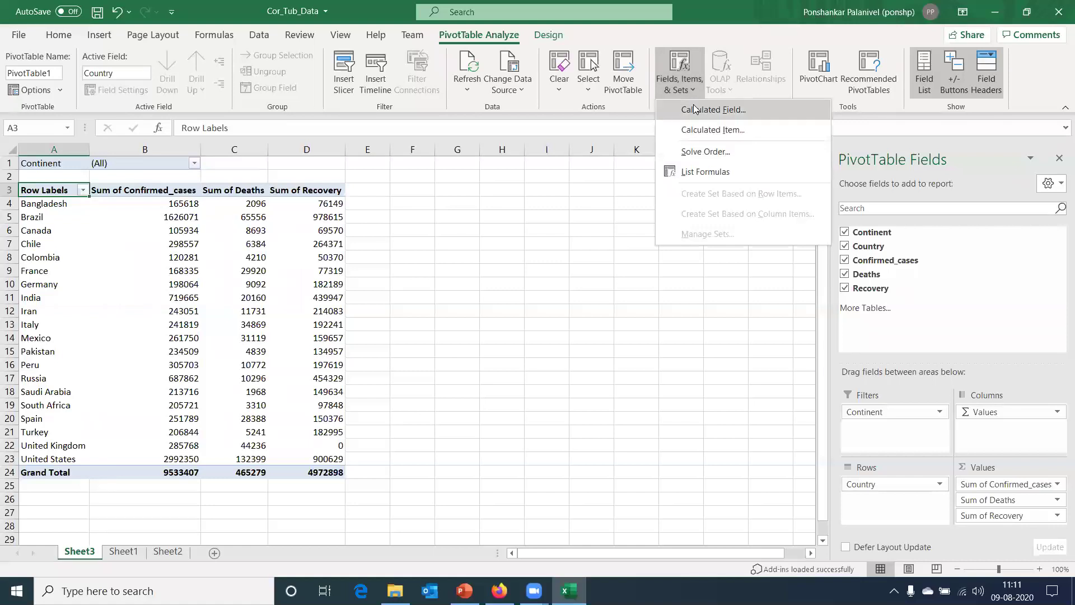
left_click(694, 108)
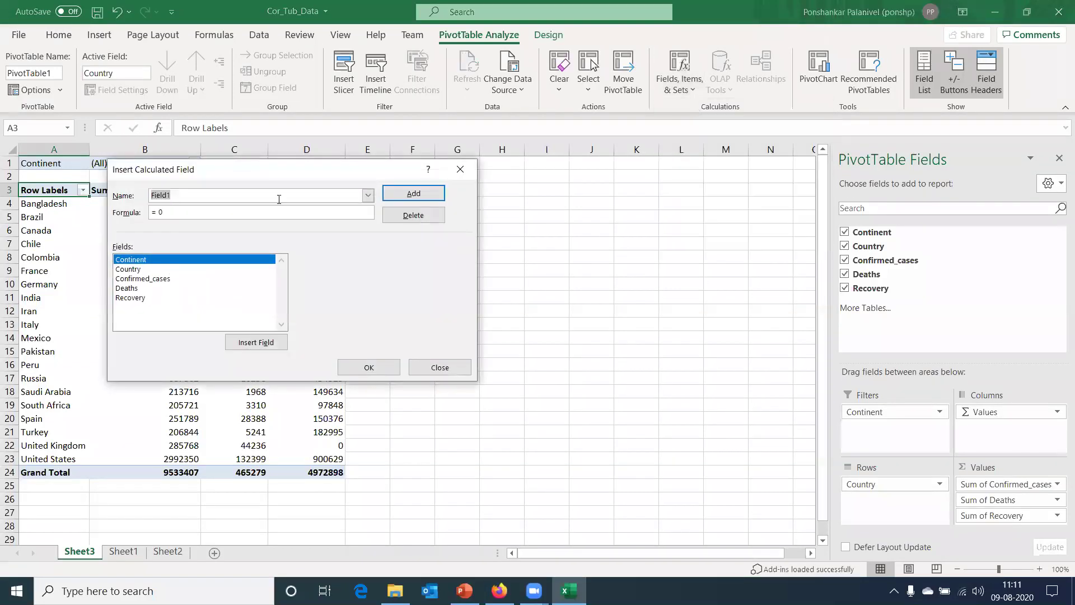
type("%Deaths")
left_click(145, 288)
left_click(245, 342)
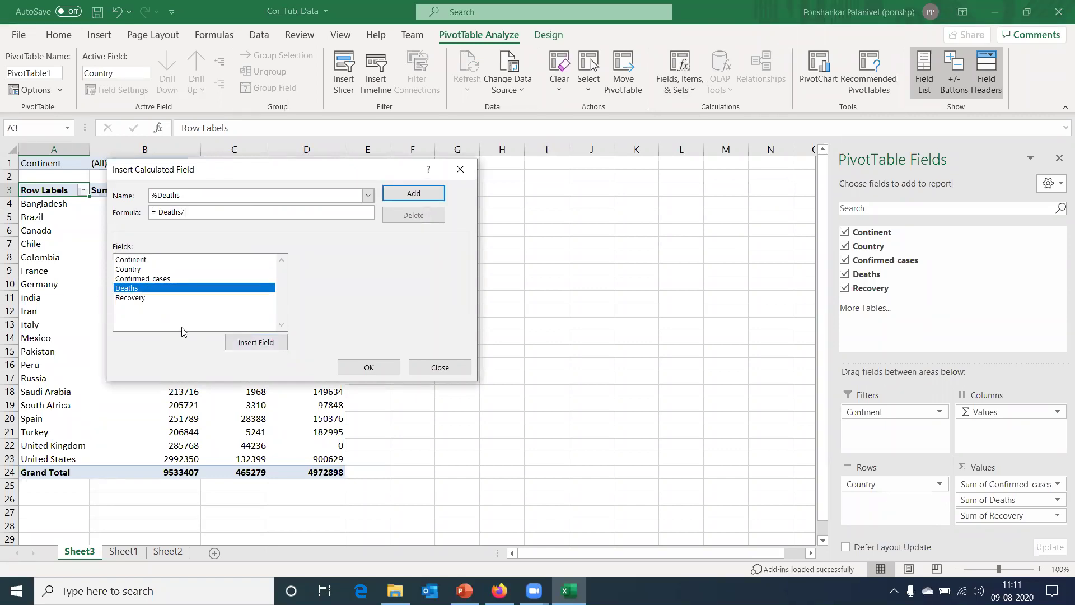
left_click(142, 280)
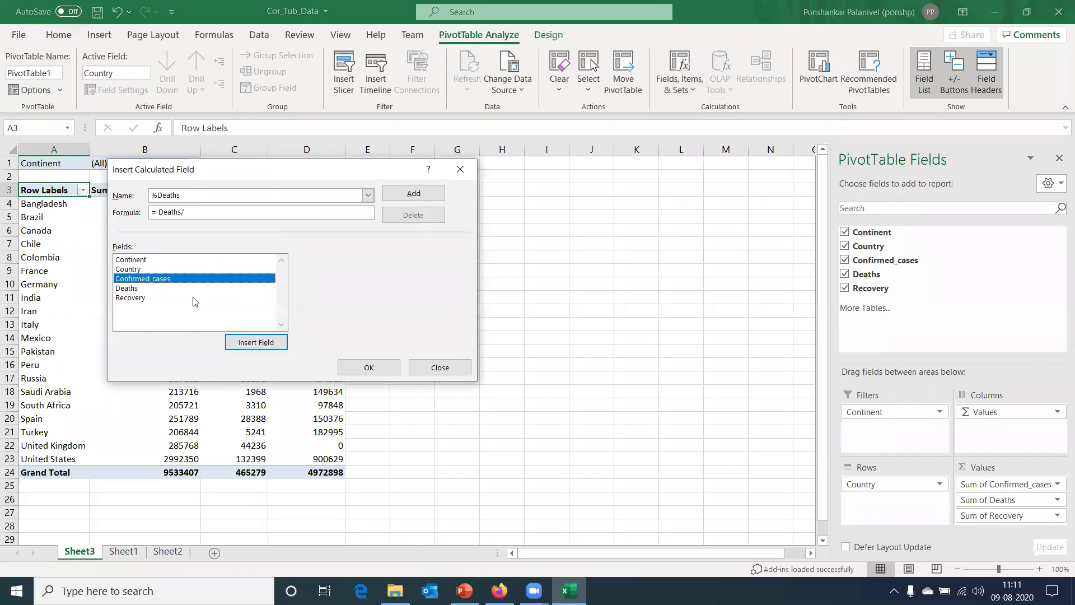
left_click(245, 343)
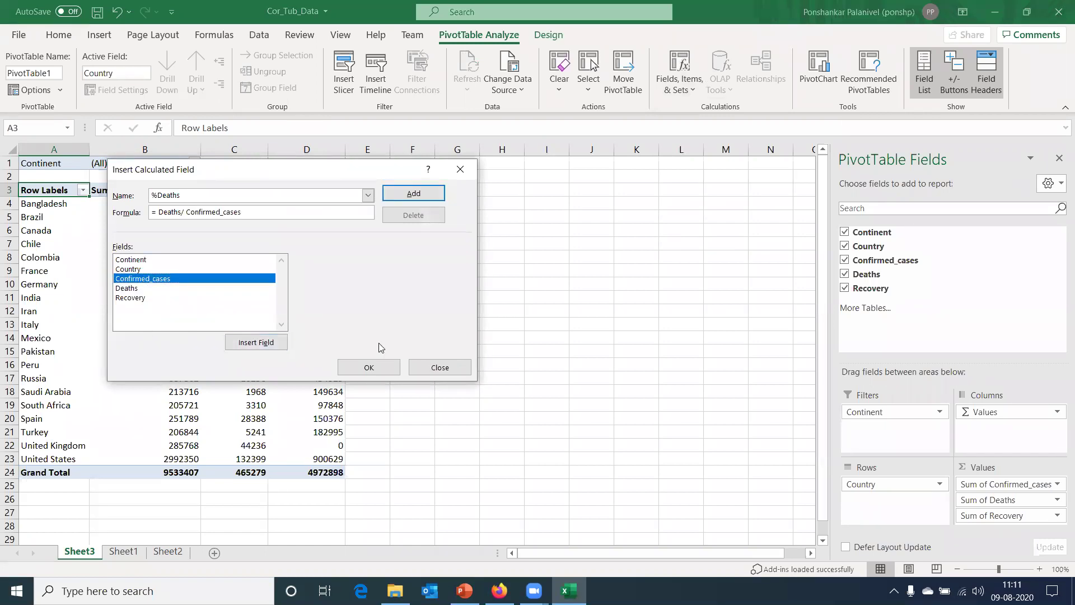
left_click(358, 371)
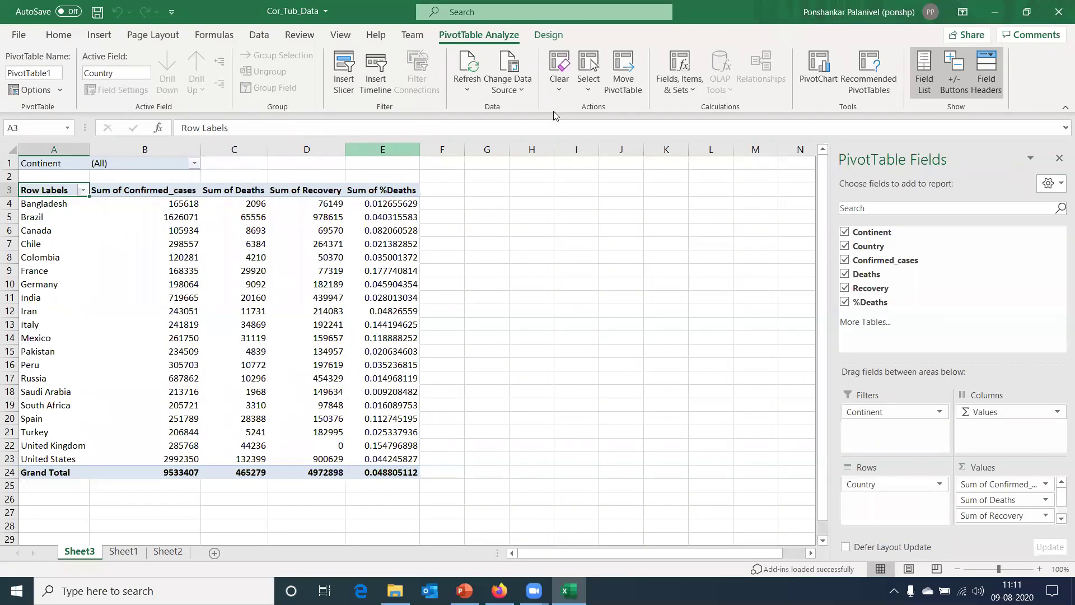
Add a calculated field named %Recovery to the PivotTable with the formula = Recovery/ Confirmed_cases
left_click(679, 78)
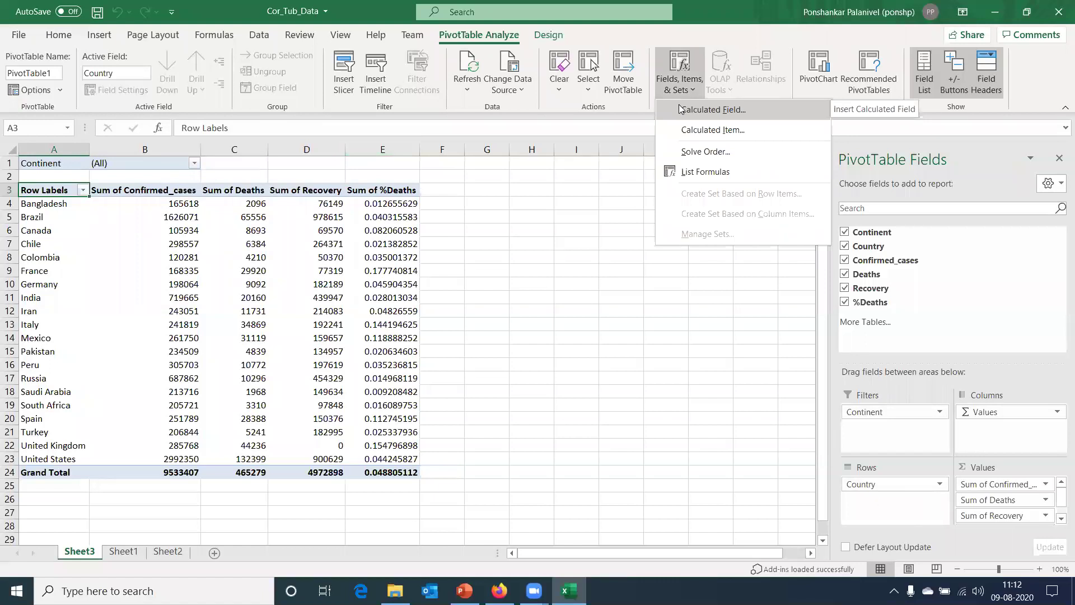
left_click(681, 109)
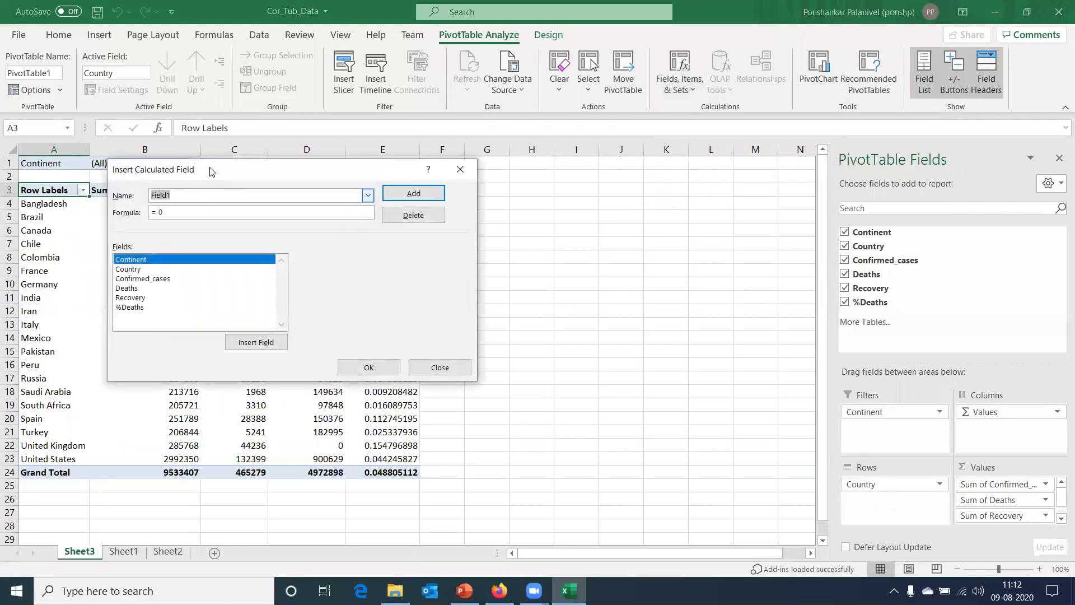
type("%Recovery")
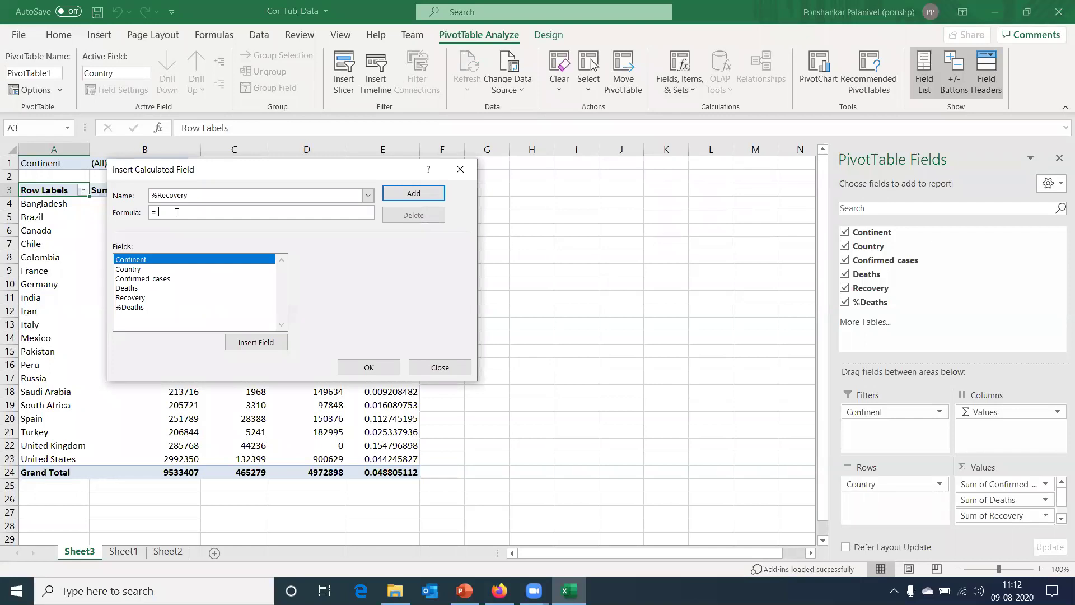
left_click(140, 298)
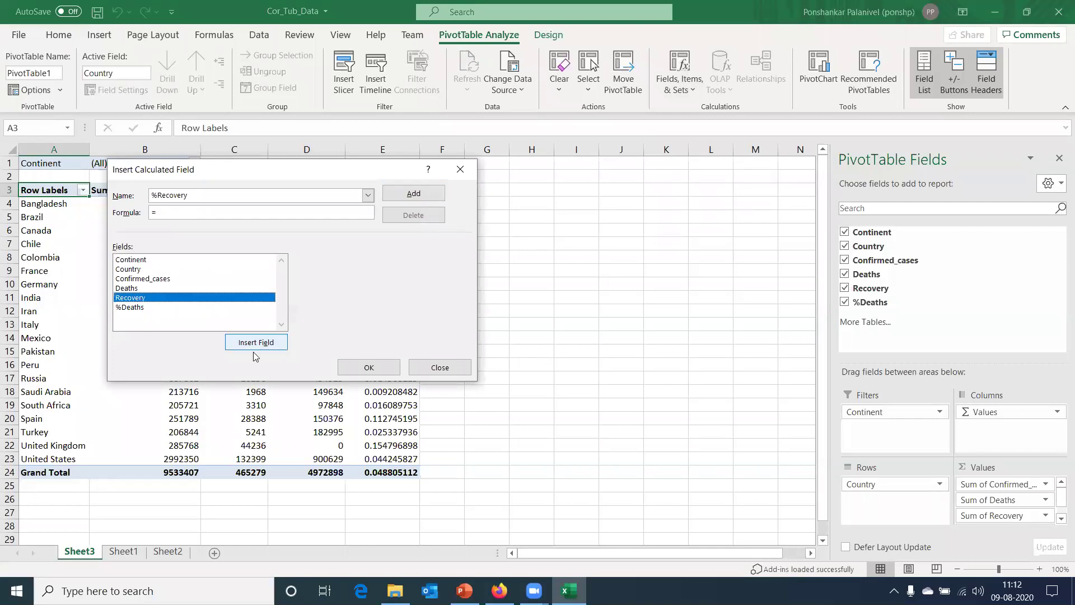
left_click(244, 341)
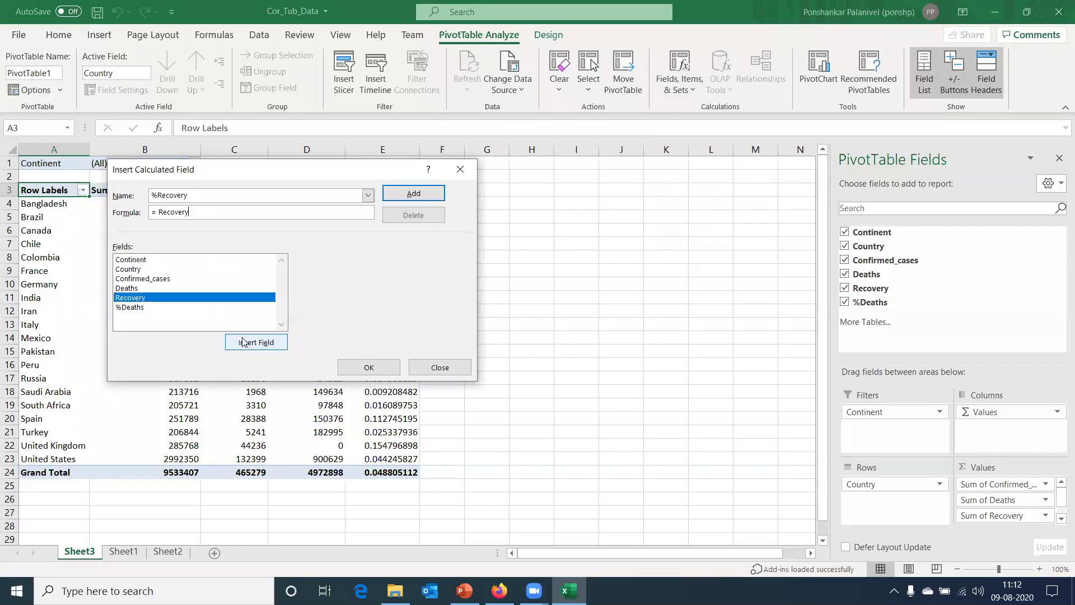
type("/")
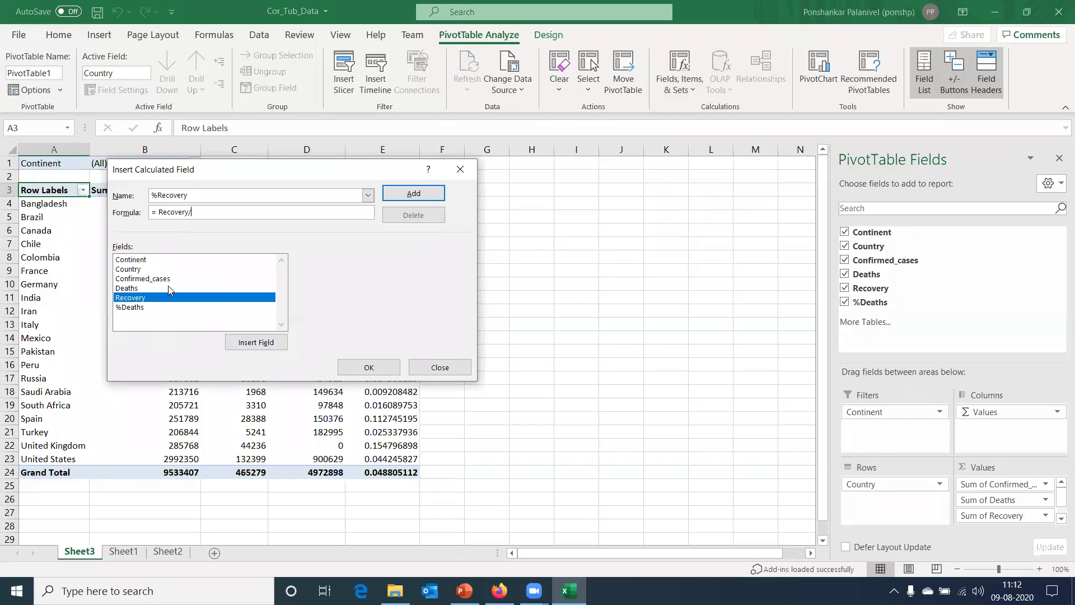
left_click(169, 279)
left_click(270, 341)
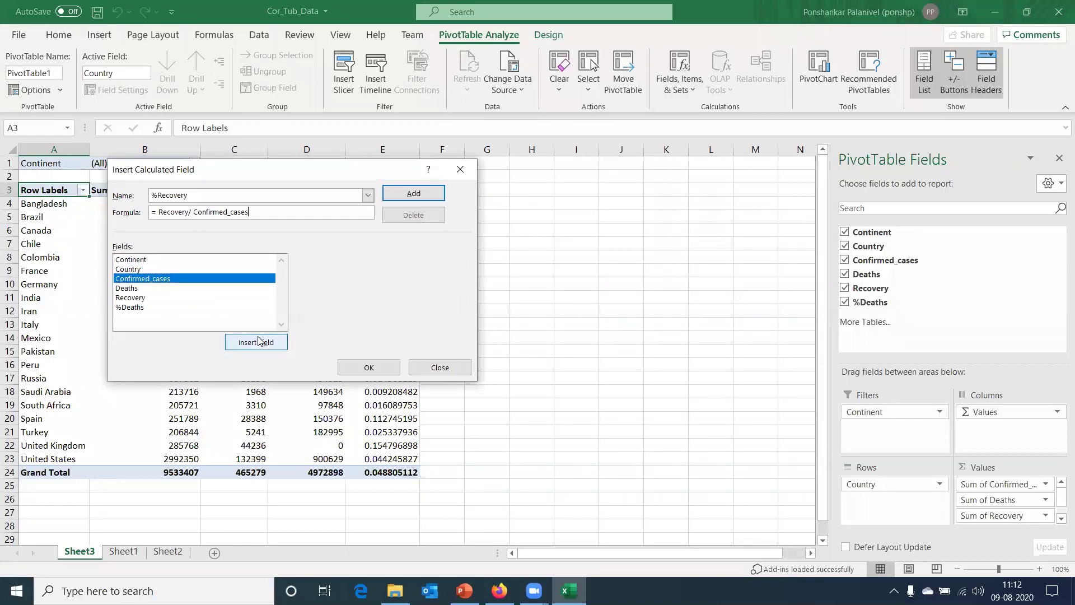
left_click(368, 367)
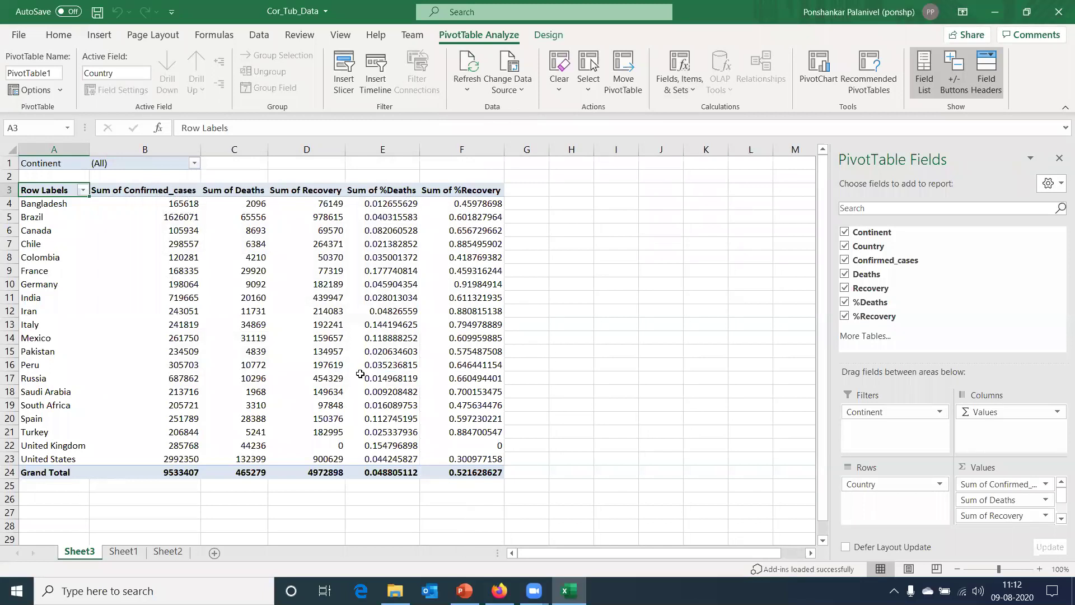
Format the Sum of %Deaths and Sum of %Recovery columns as percentages
left_click_drag(403, 149, 461, 150)
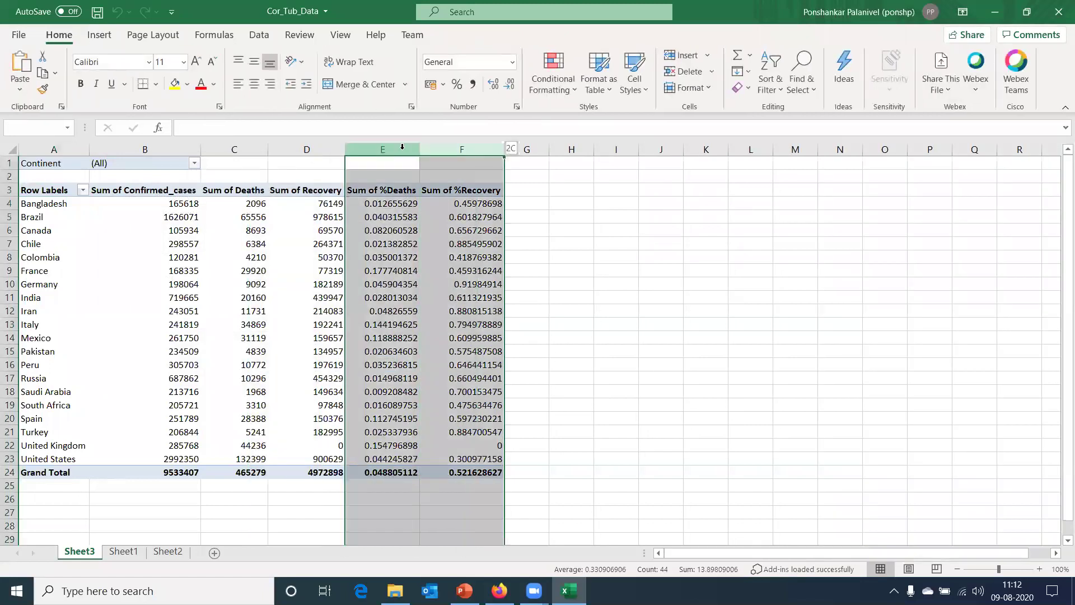
left_click(456, 84)
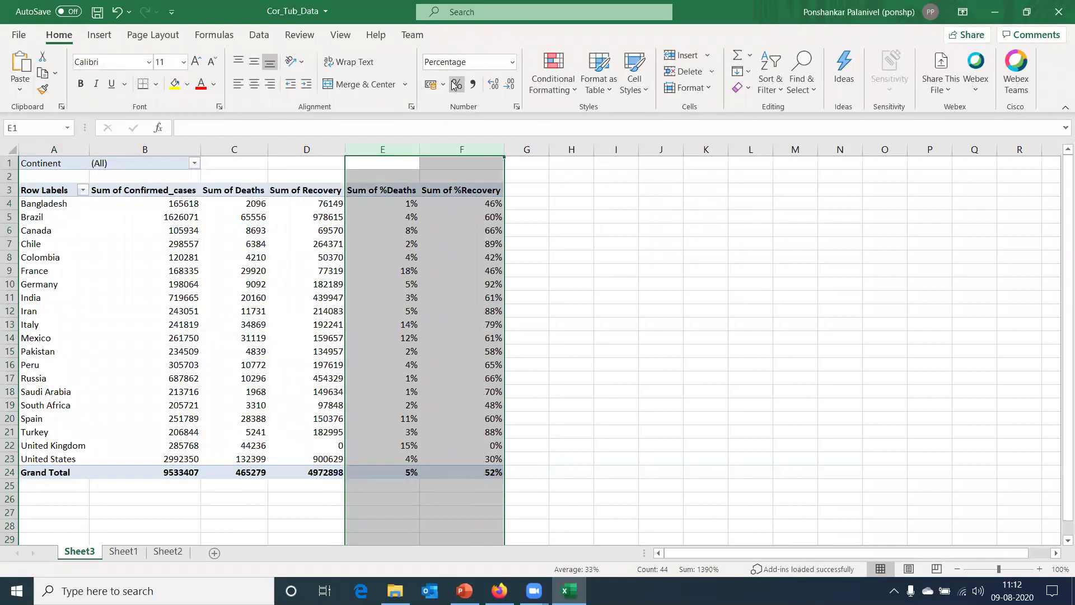
left_click(399, 472)
left_click(370, 193)
key("ctrl+Home")
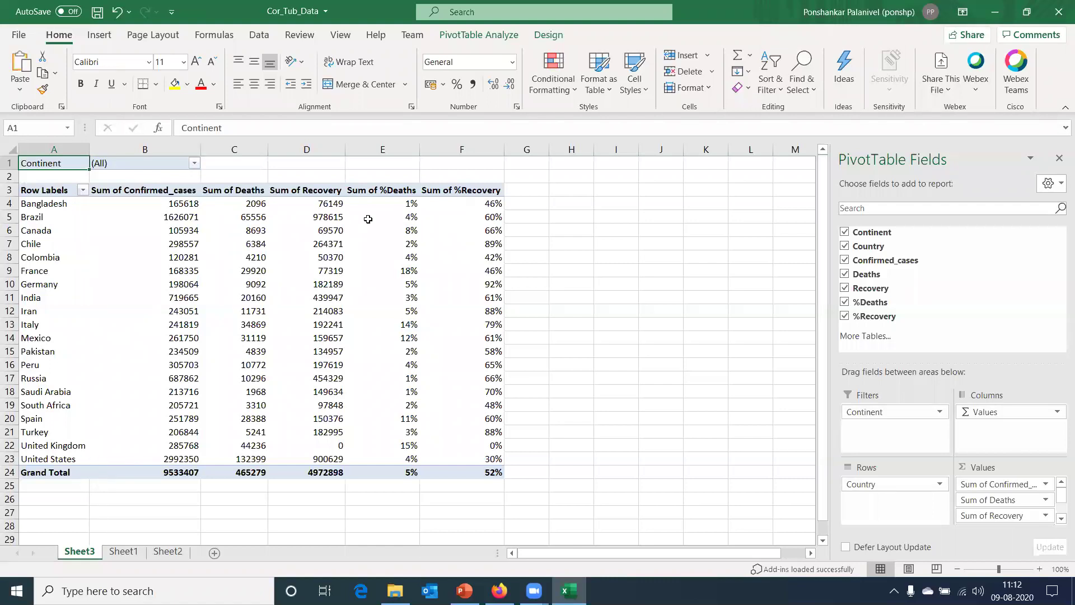
left_click(384, 201)
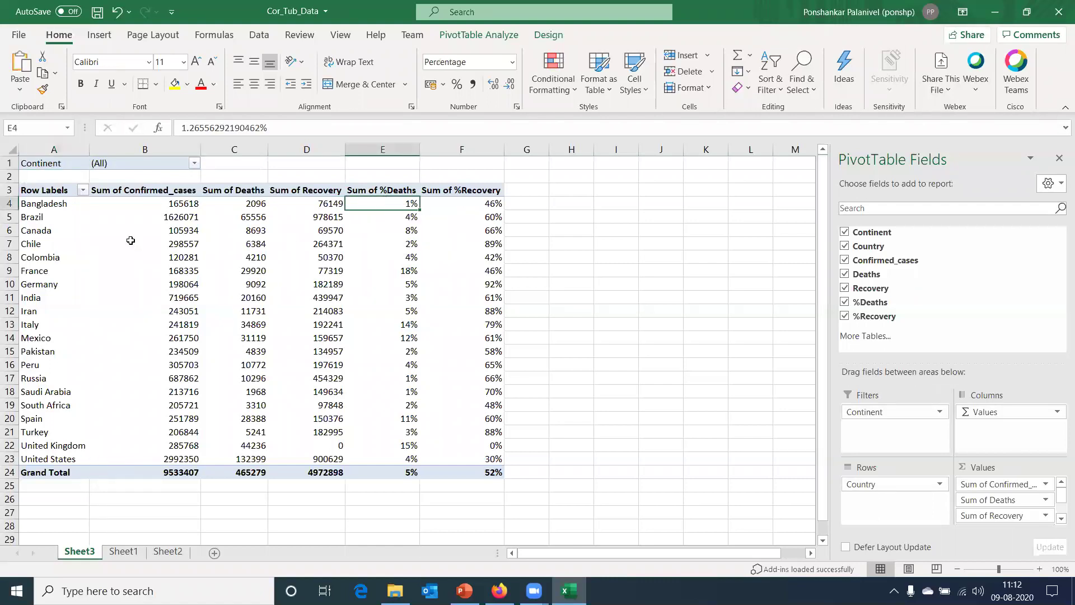
left_click(44, 203)
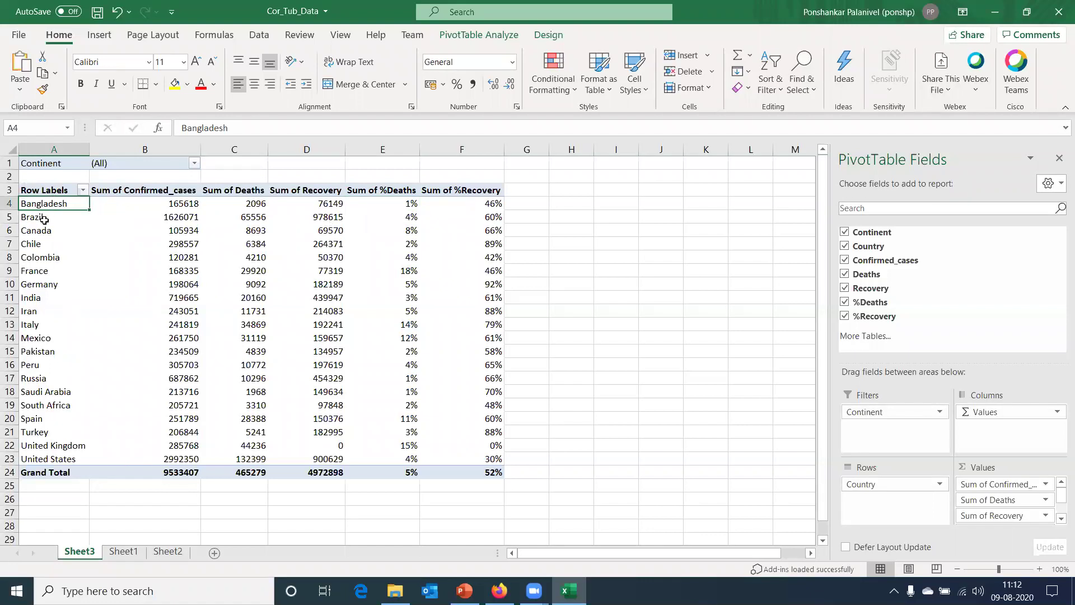
Review the source data range A1:E21 on Sheet1 and return to the PivotTable on Sheet3
left_click(124, 551)
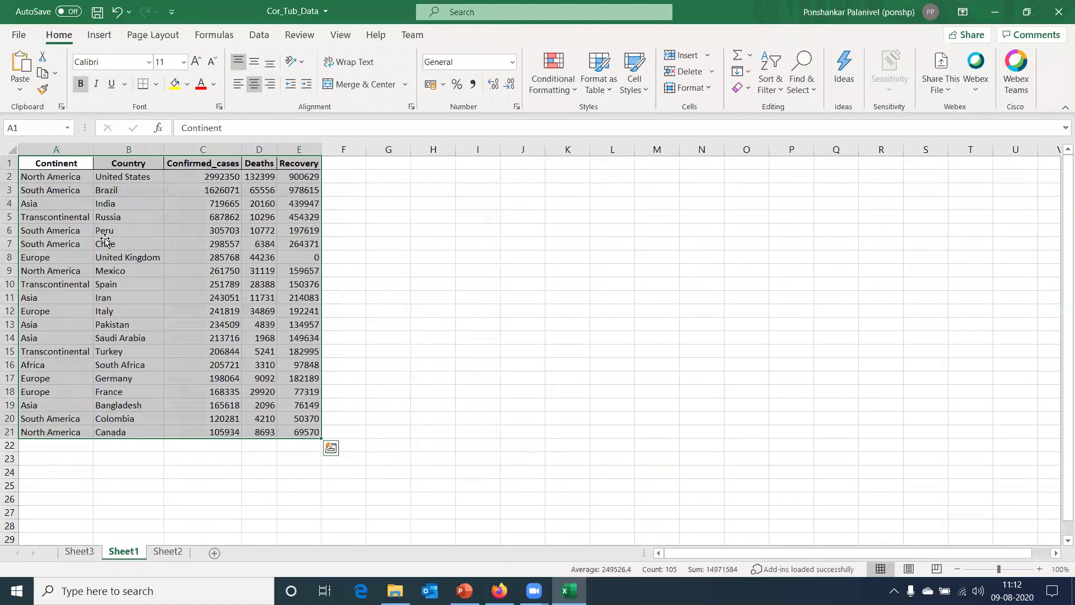
left_click(104, 243)
left_click(46, 162)
key("ctrl+shift+Right")
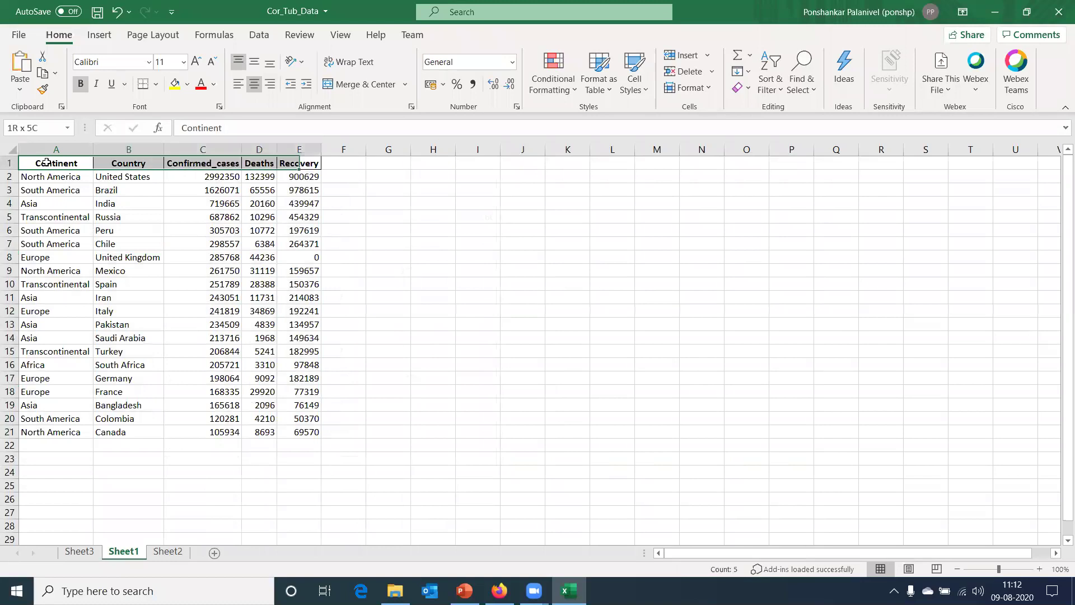
key("ctrl+shift+Down")
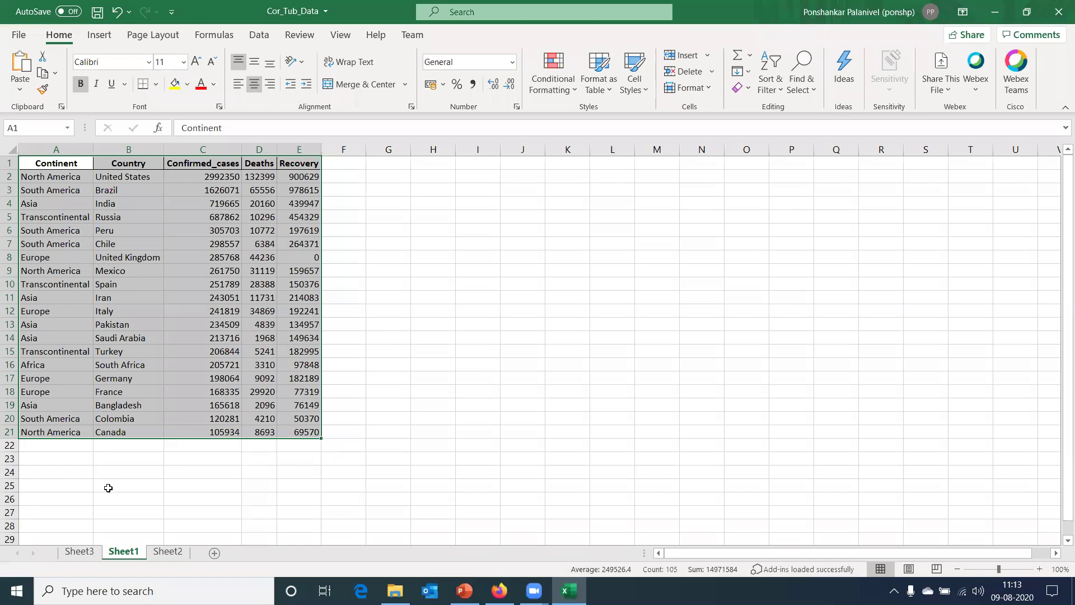
left_click(78, 551)
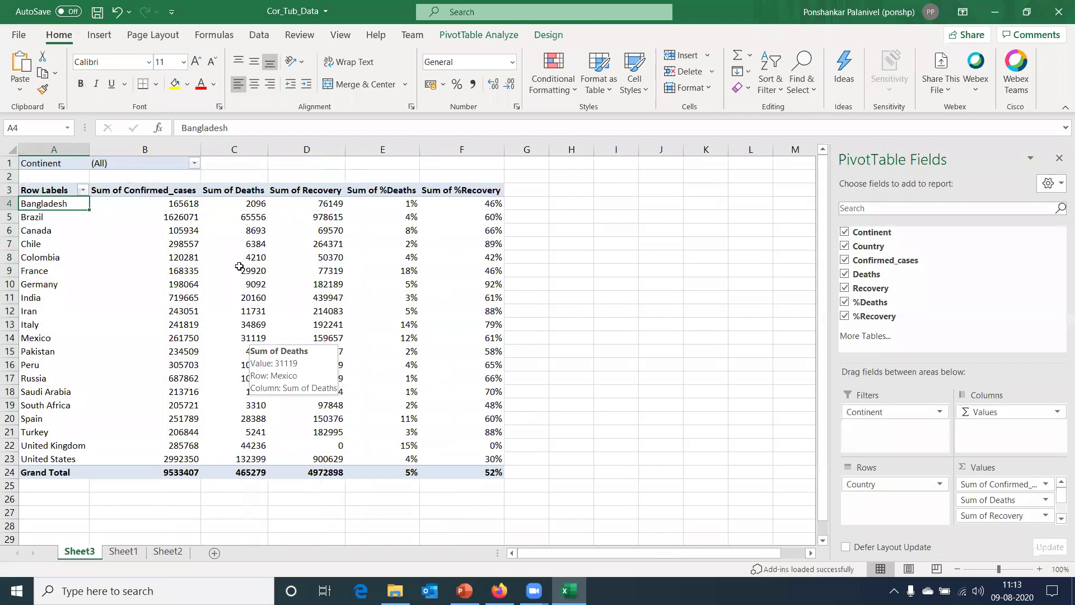
Set the Continent report filter to show only Asia
left_click(193, 164)
left_click(52, 194)
left_click(60, 220)
left_click(115, 340)
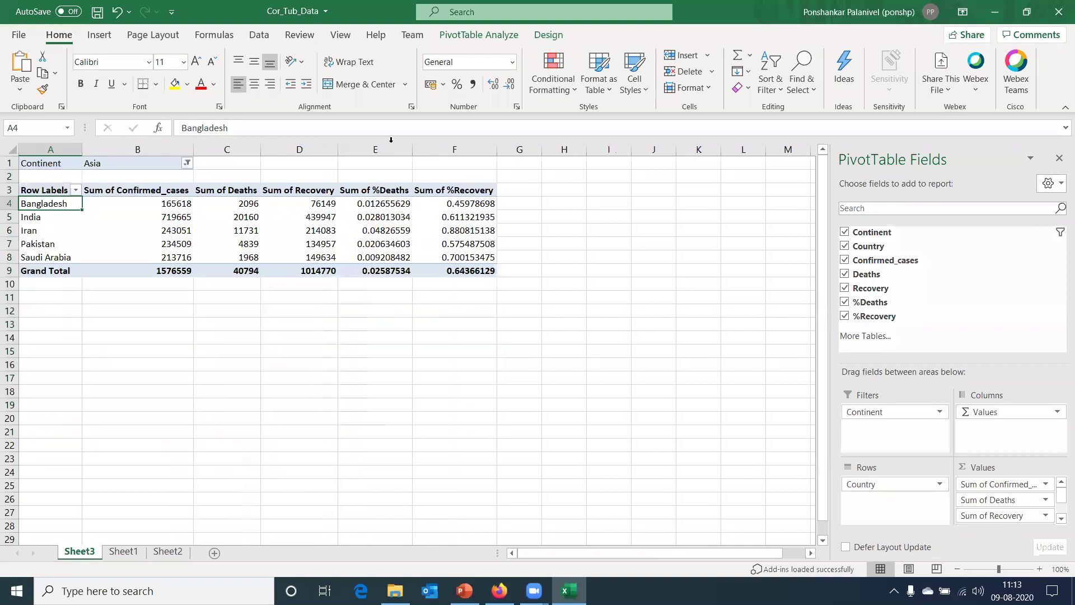
Apply the percentage format to columns E and F of the Asia-filtered PivotTable
left_click(376, 146)
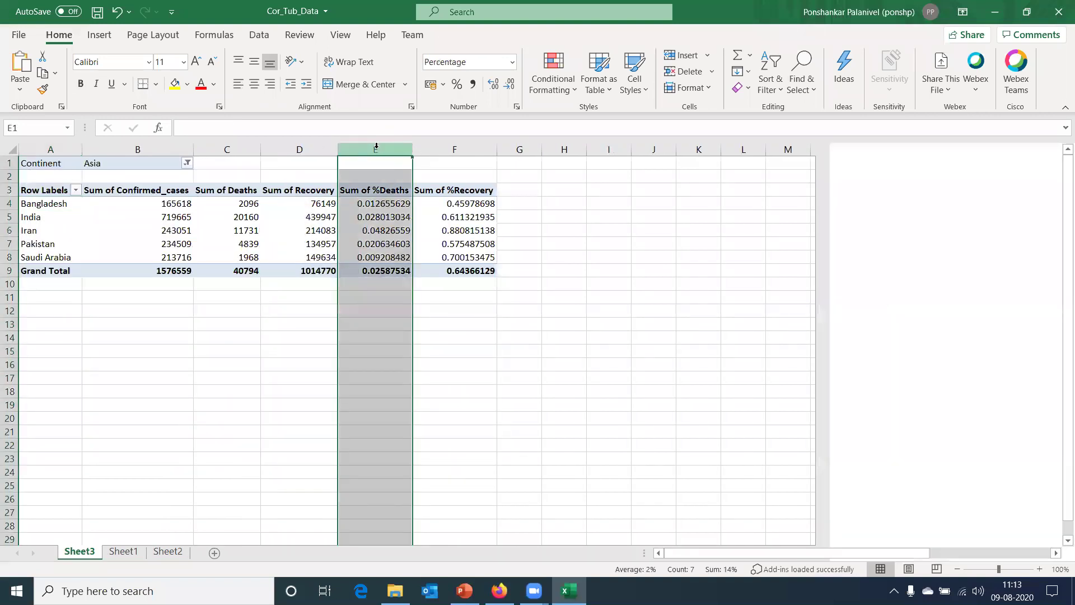
left_click_drag(376, 146, 454, 149)
left_click(462, 86)
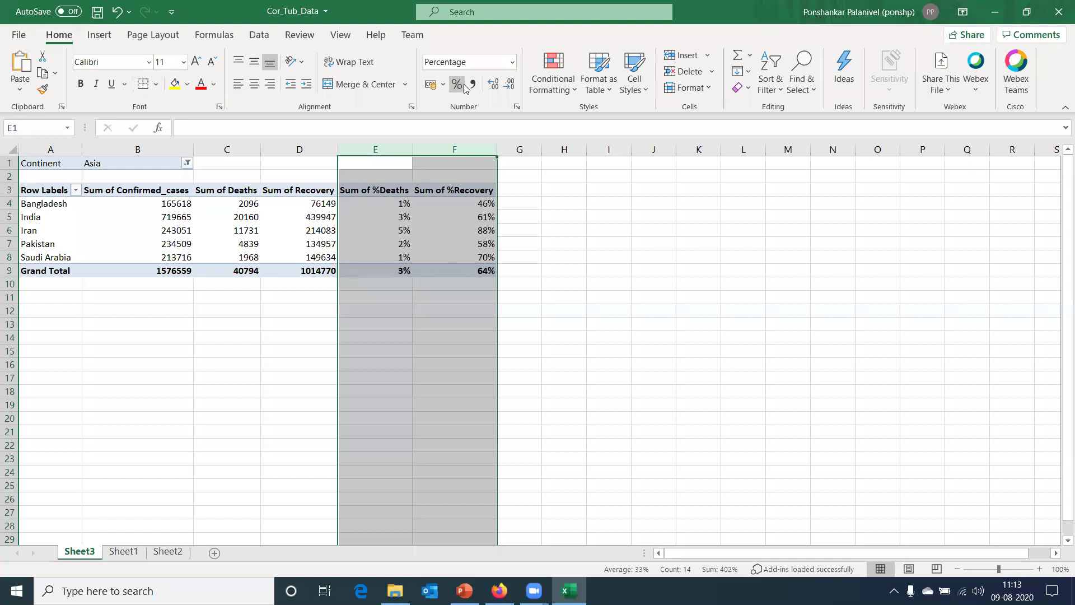
left_click(285, 232)
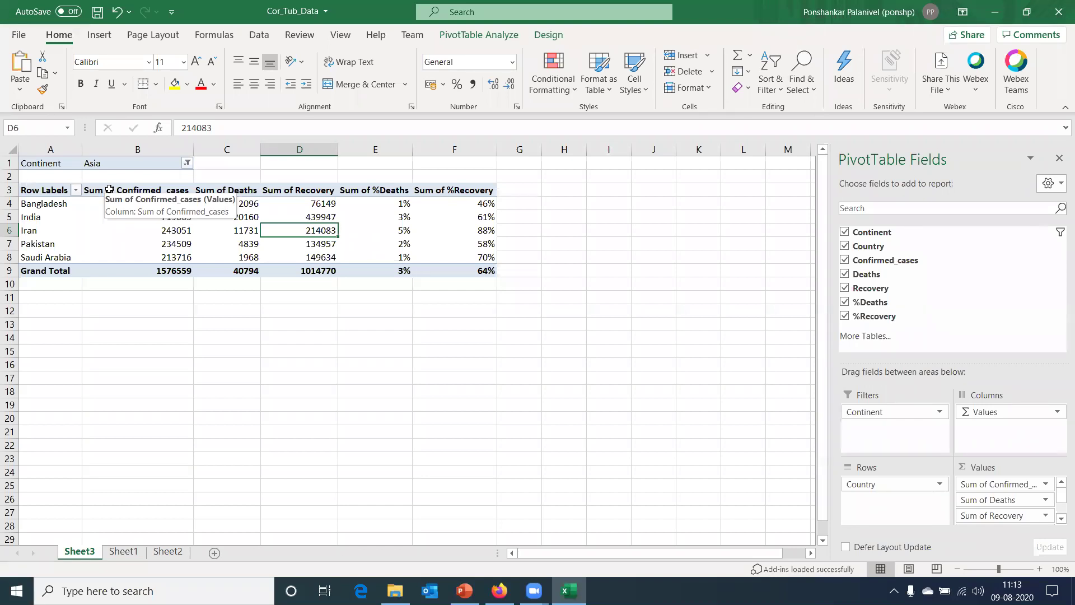
Reset the Continent report filter to show all continents
key("Up")
key("Up")
key("Up")
key("Up")
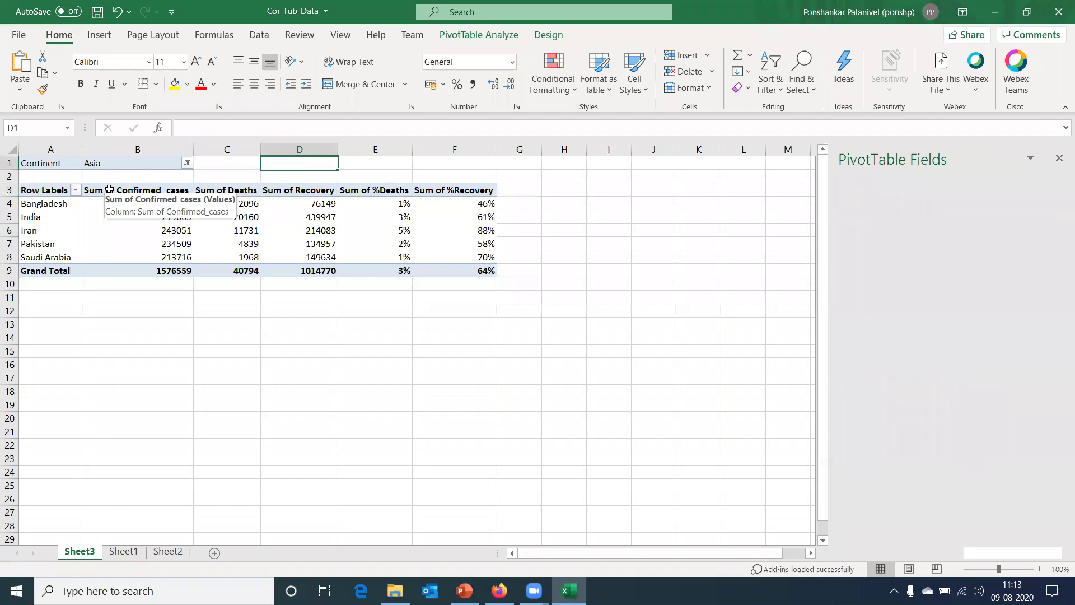
key("Left")
key("Left")
key("alt+Down")
key("Down")
key("space")
key("Return")
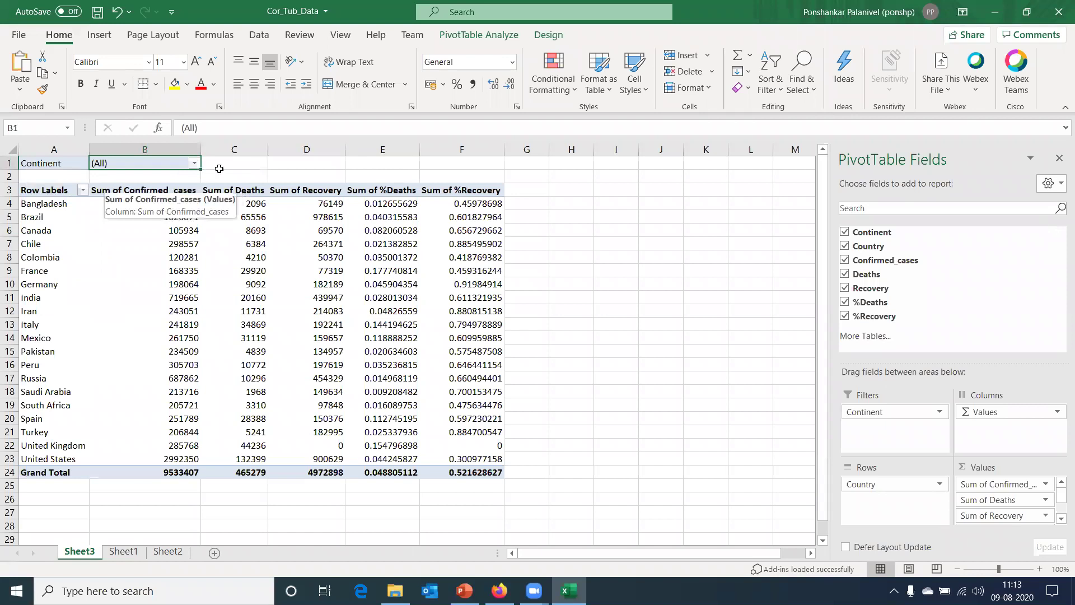
Reapply the percentage format to the %Deaths and %Recovery columns for all countries
left_click(389, 150)
left_click_drag(390, 150, 461, 149)
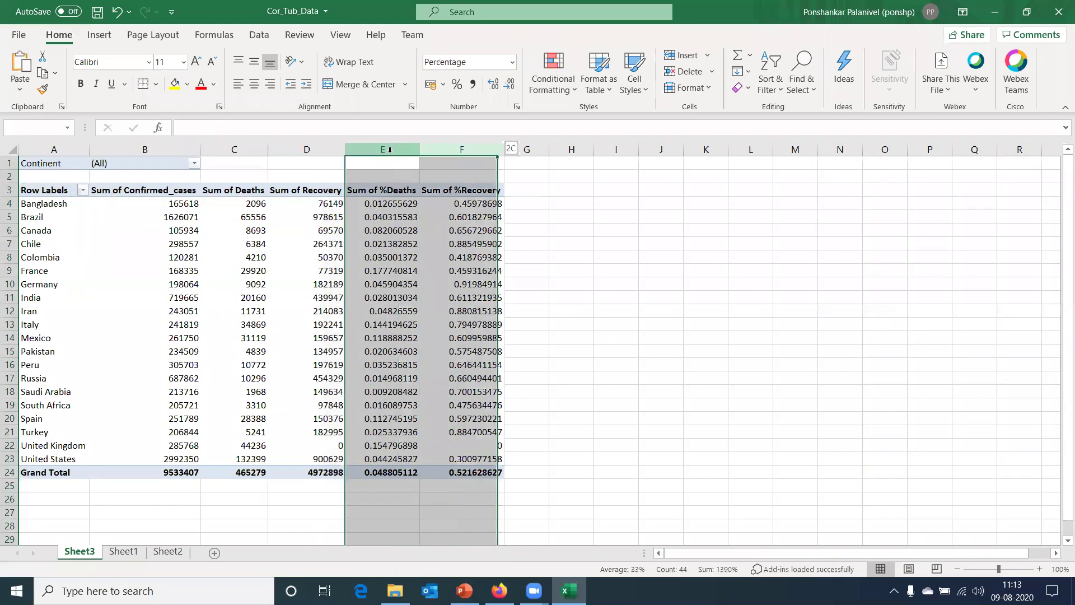
left_click(457, 84)
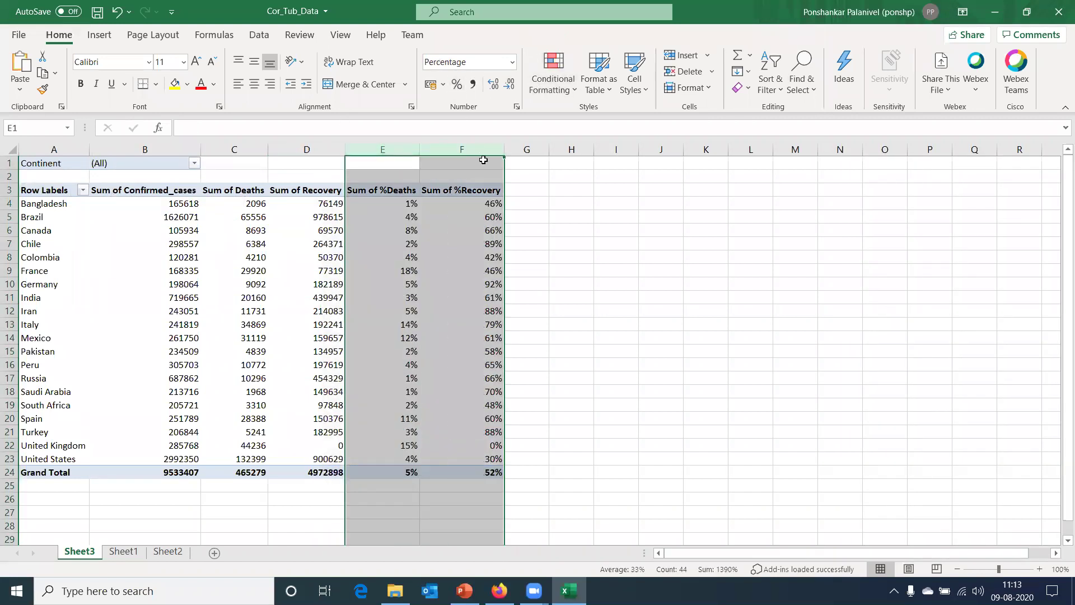
left_click(483, 227)
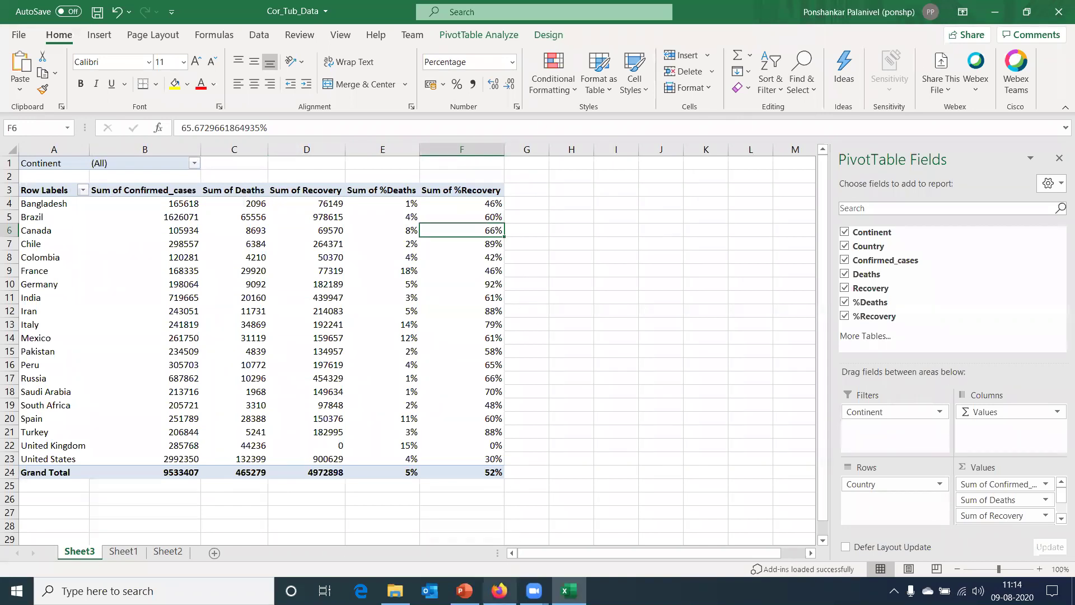
Switch to the Covid-19 dashboard on Tableau Public in Firefox and look over its pie chart, map, bar charts and scatter plot
left_click(500, 588)
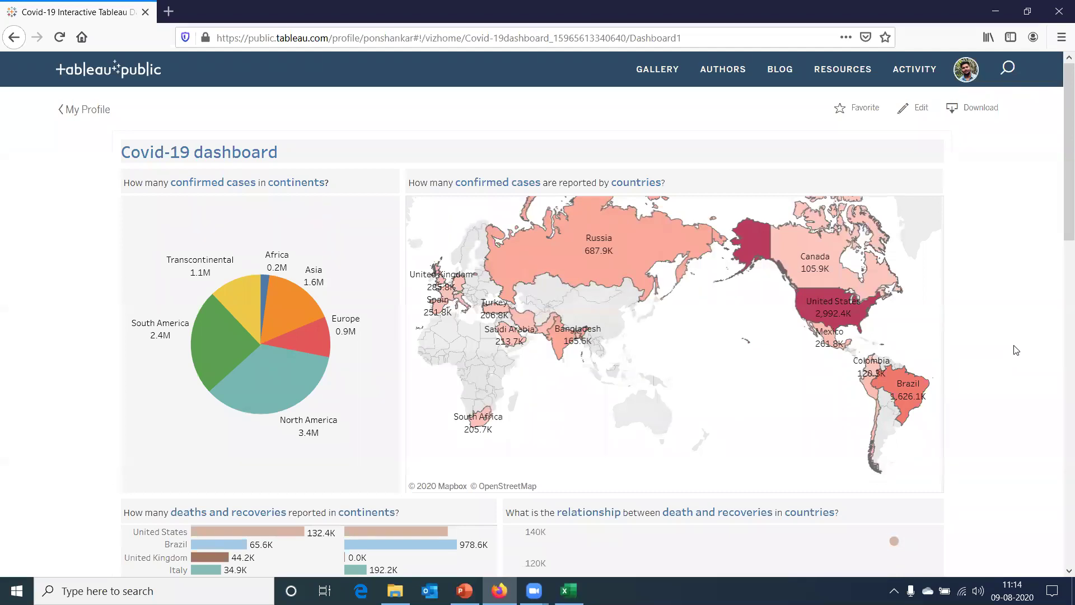
mouse_move(323, 420)
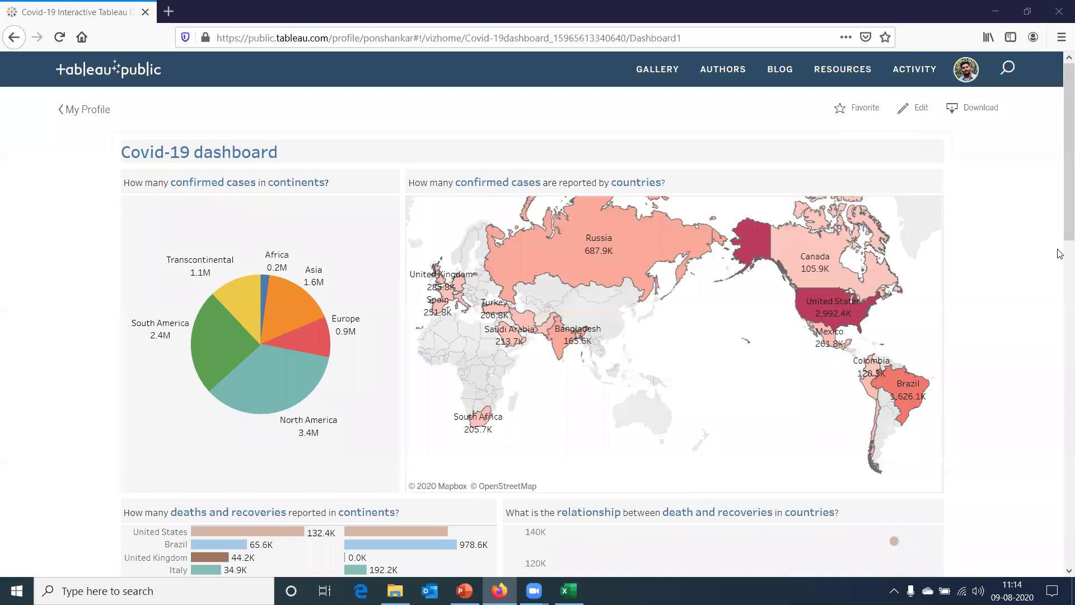
scroll(1060, 254, "down", 4)
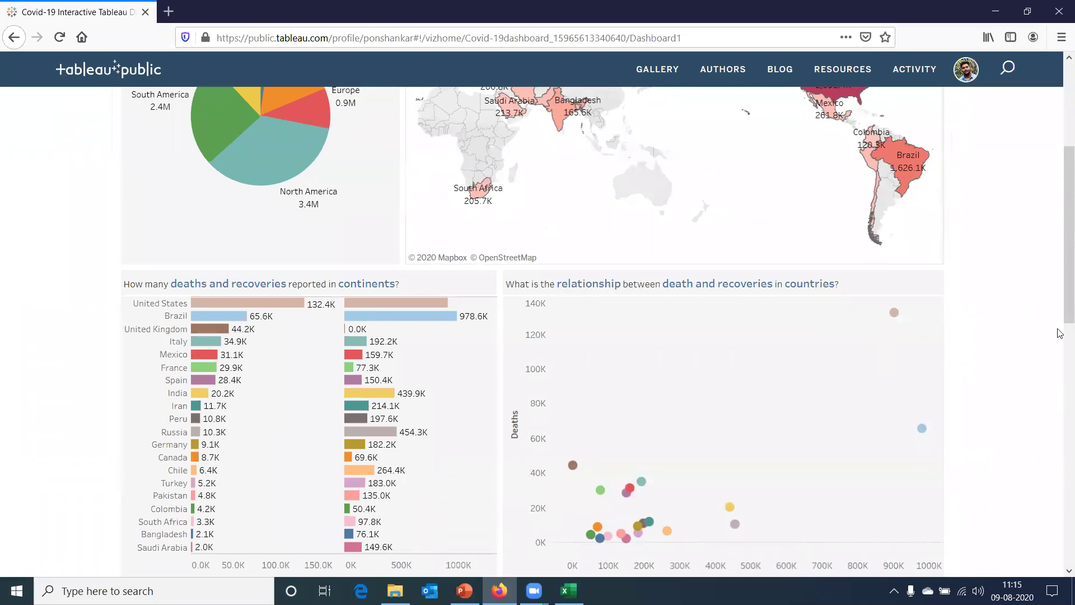
left_click_drag(1068, 305, 1069, 221)
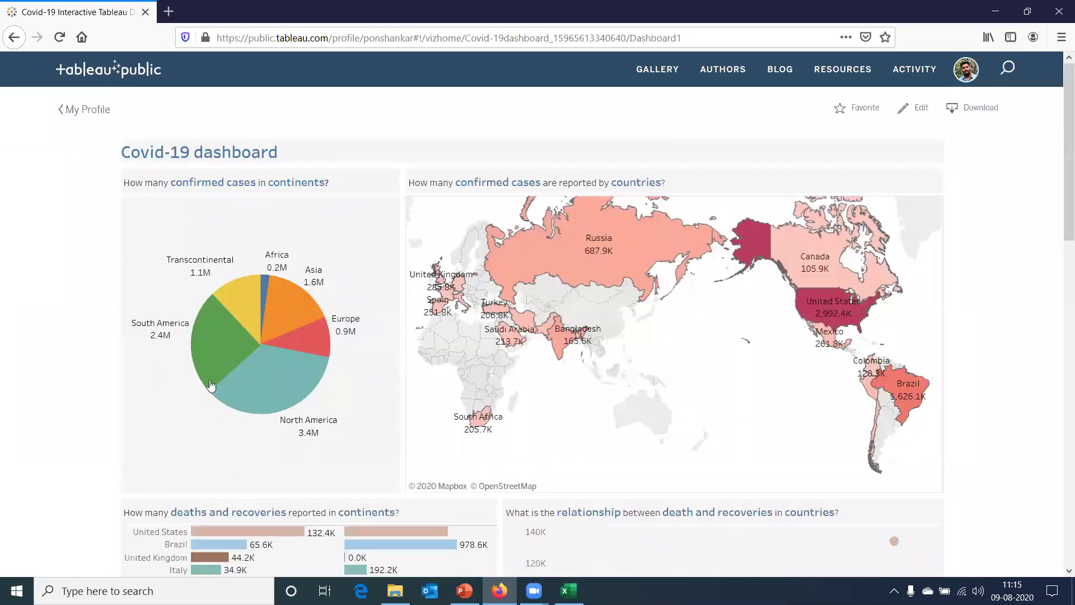
Filter the dashboard by Asia in the continent pie chart, review its map and charts, and change the filter to Africa
left_click(289, 305)
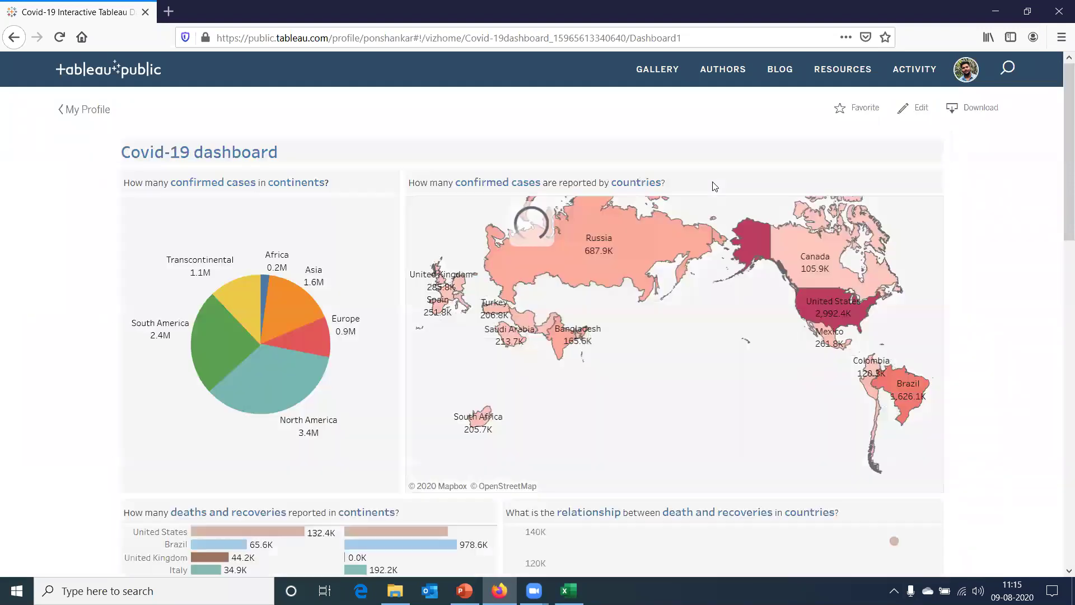
left_click(295, 291)
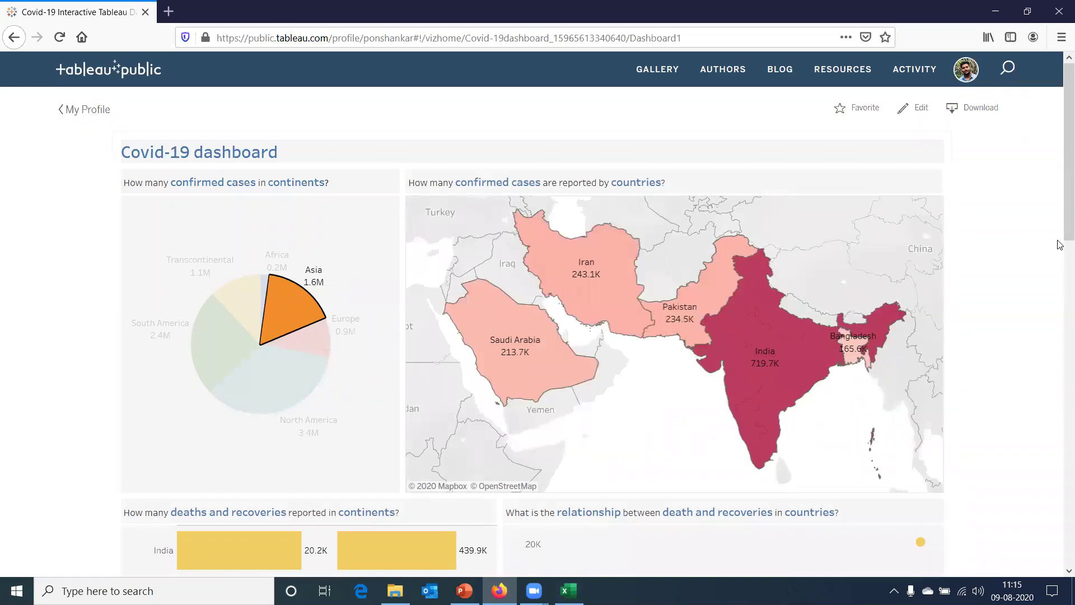
mouse_move(774, 371)
left_click_drag(1061, 187, 1060, 293)
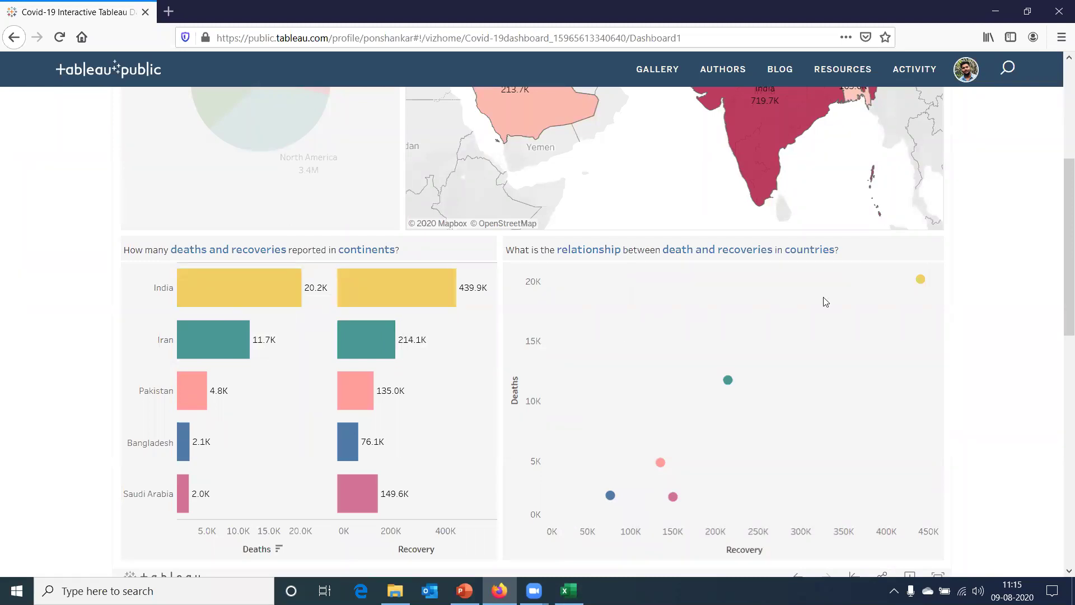
left_click_drag(1060, 274, 1058, 179)
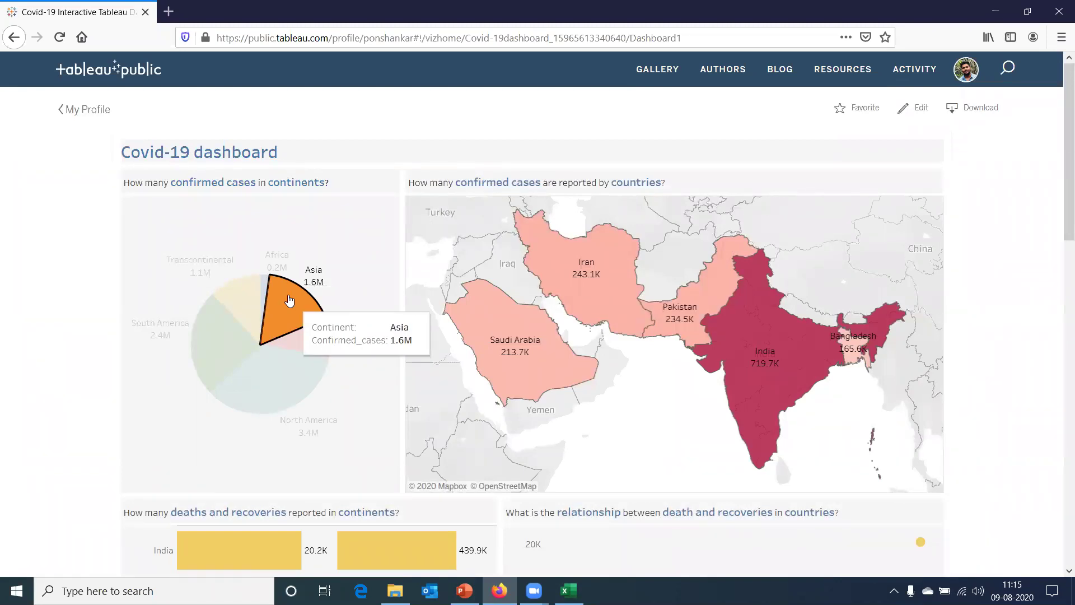
left_click(264, 297)
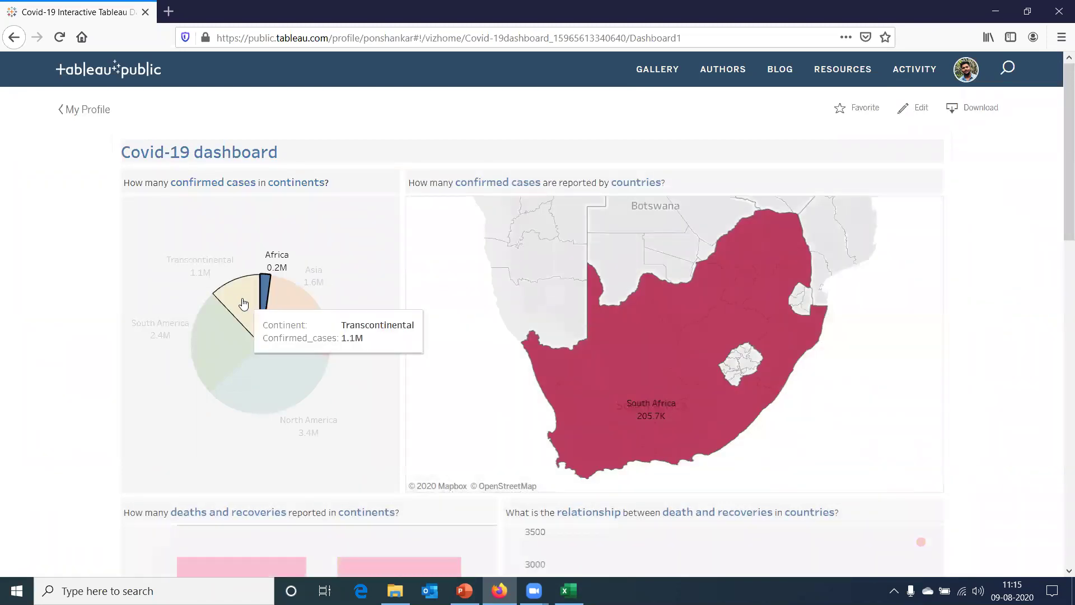
Filter the dashboard by Transcontinental, South America and North America in turn in the continent pie chart, then clear the filter
left_click(244, 303)
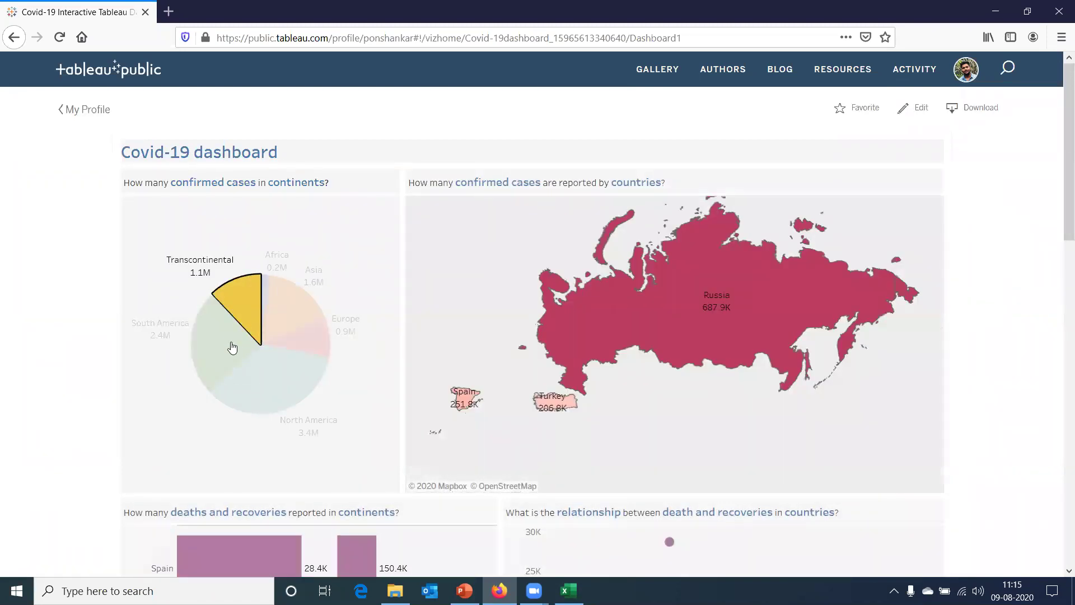
left_click(229, 354)
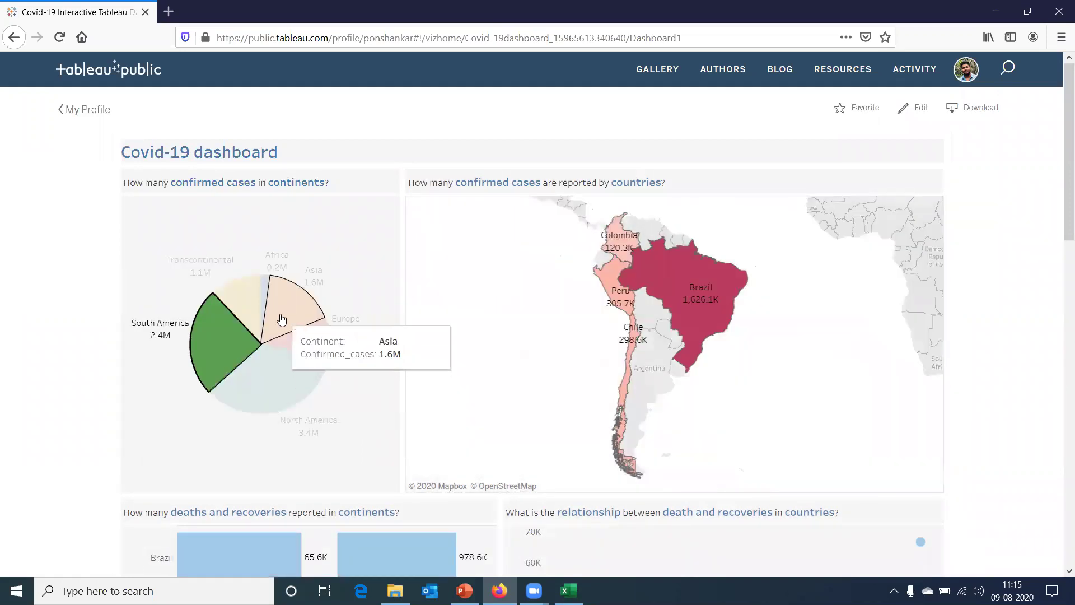
left_click(259, 369)
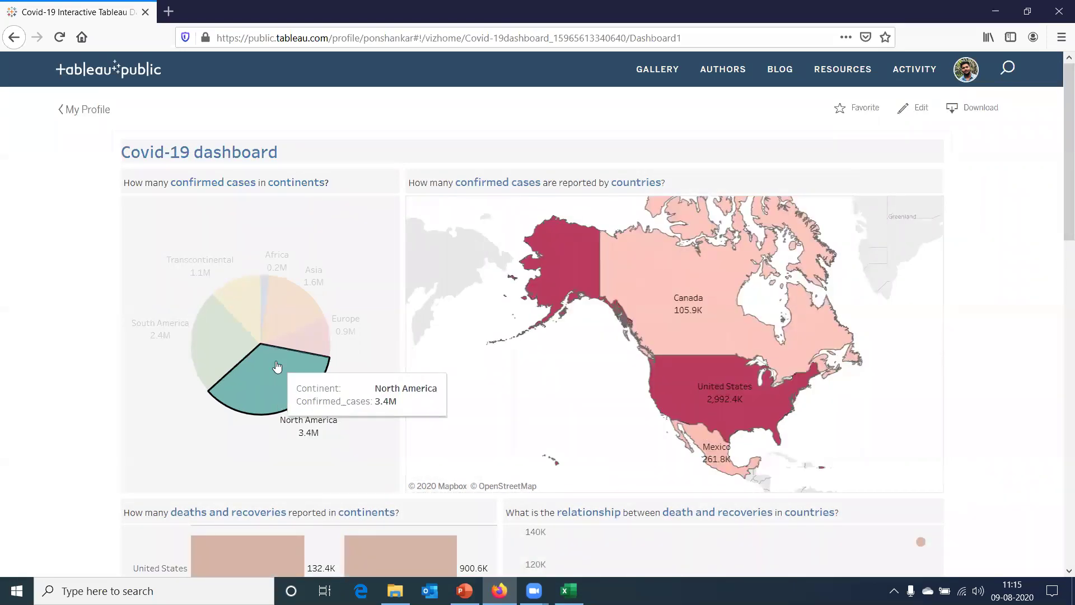
left_click(264, 379)
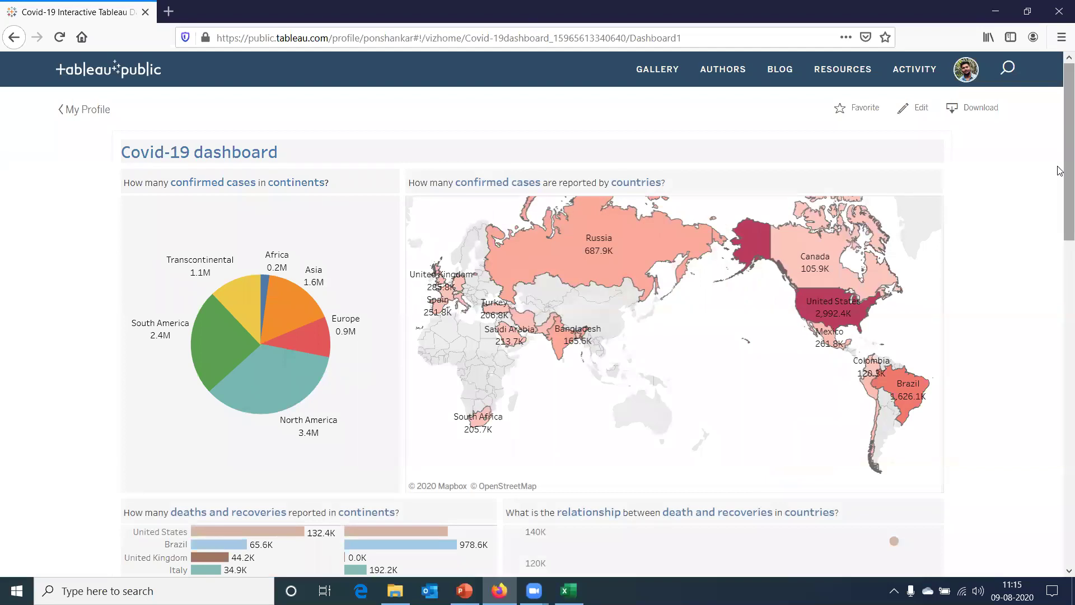
Examine the country bar charts and the United States and Russia points in the deaths and recoveries scatter plot
left_click_drag(1060, 170, 1060, 277)
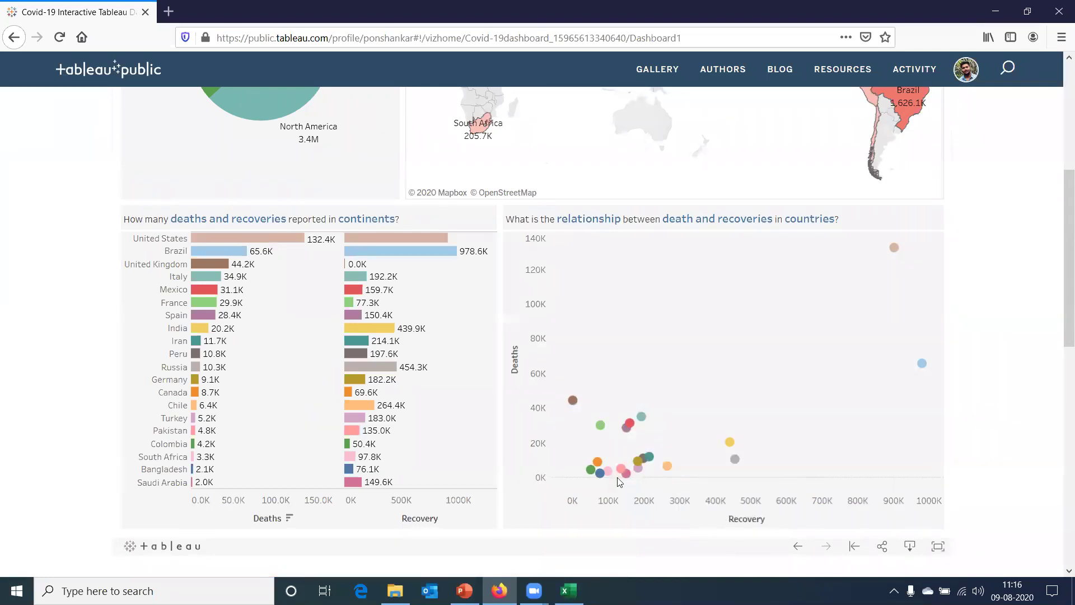
mouse_move(894, 249)
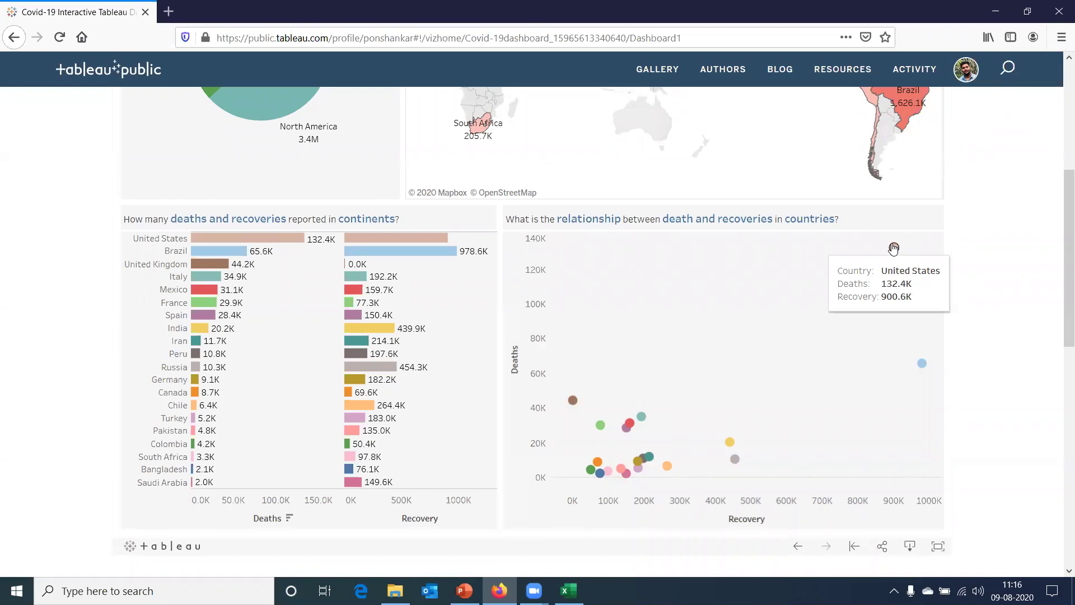
mouse_move(737, 462)
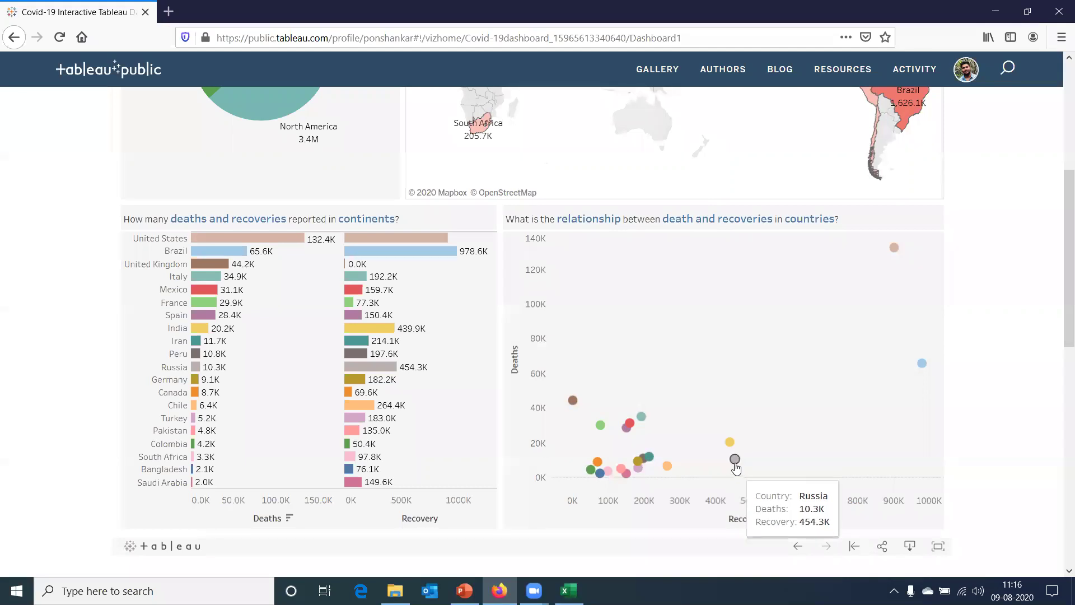
mouse_move(920, 364)
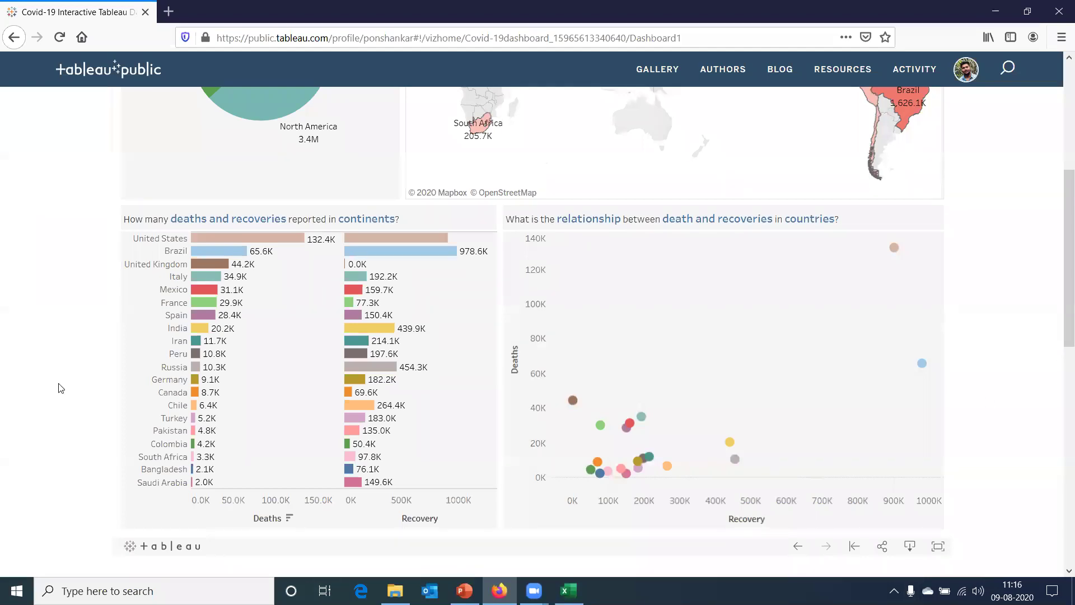
Filter the dashboard by the United States bar in the deaths and recoveries chart, review the other charts, and clear the filter
left_click(318, 240)
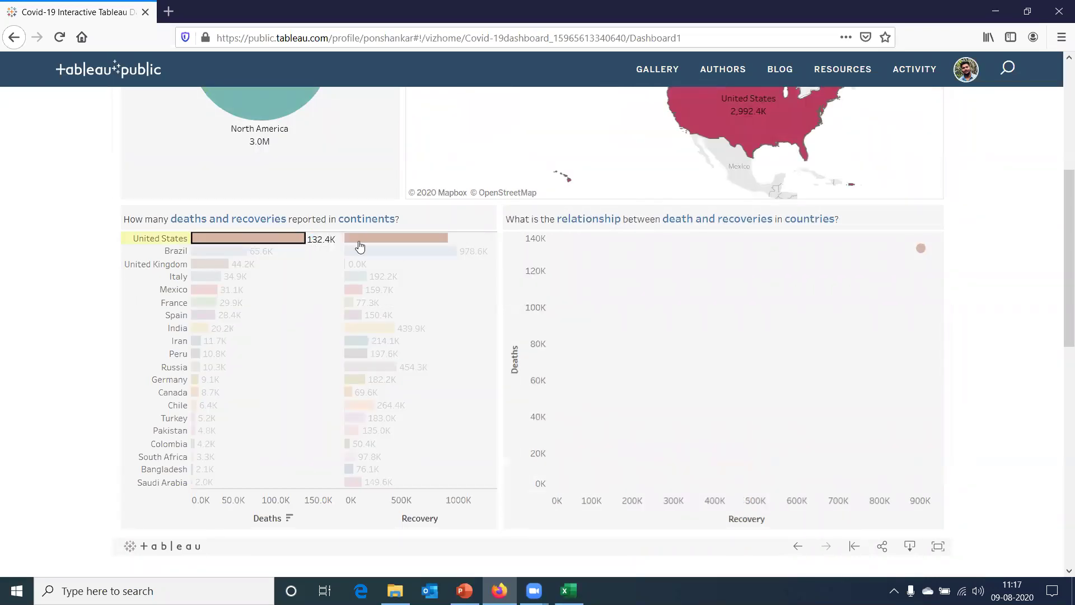
left_click(319, 238)
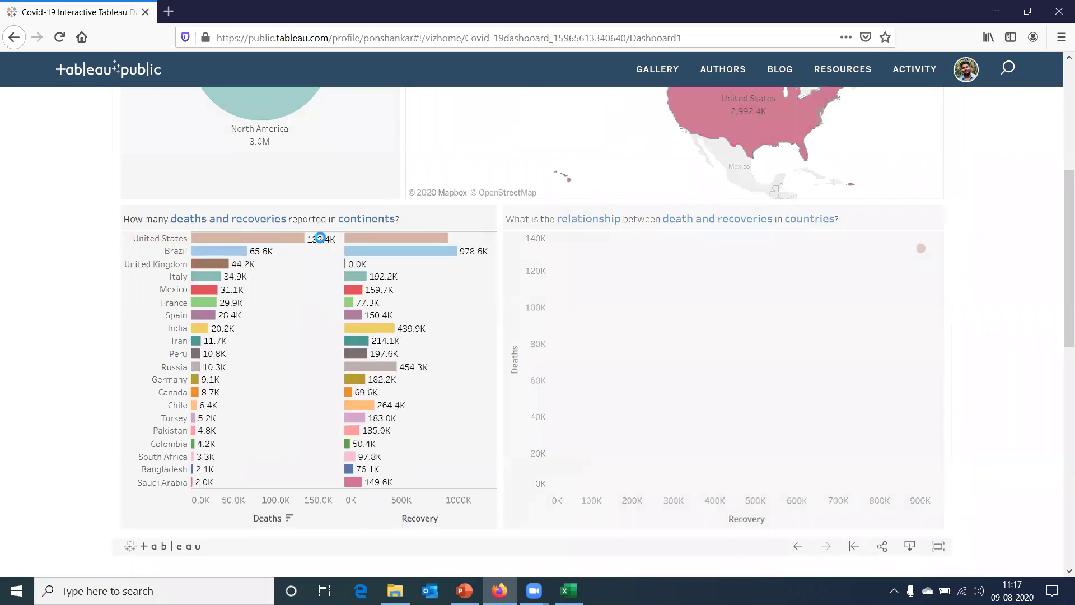
left_click(321, 238)
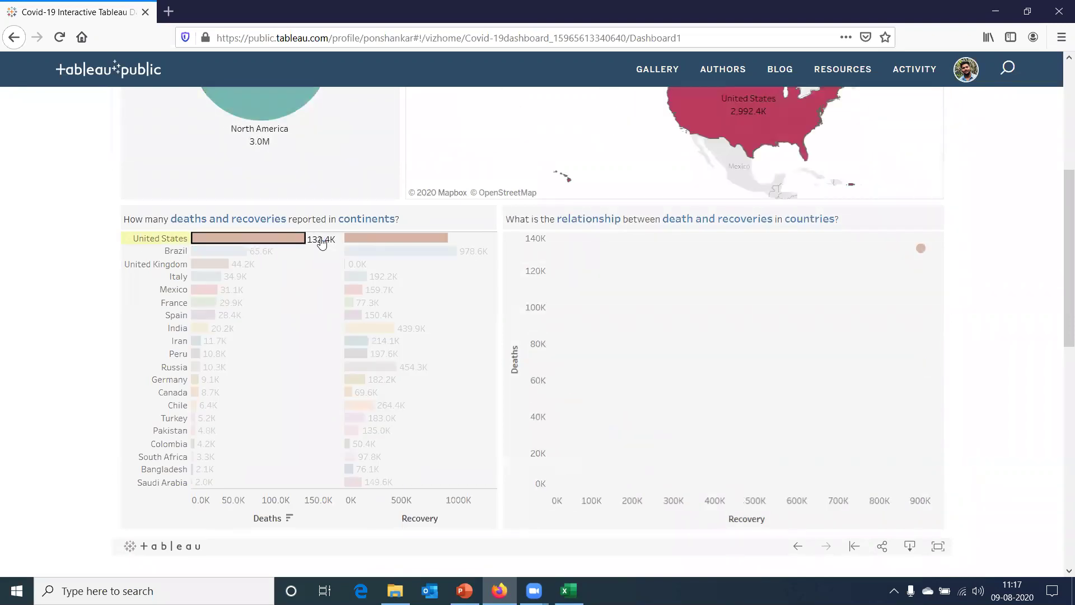
left_click(321, 240)
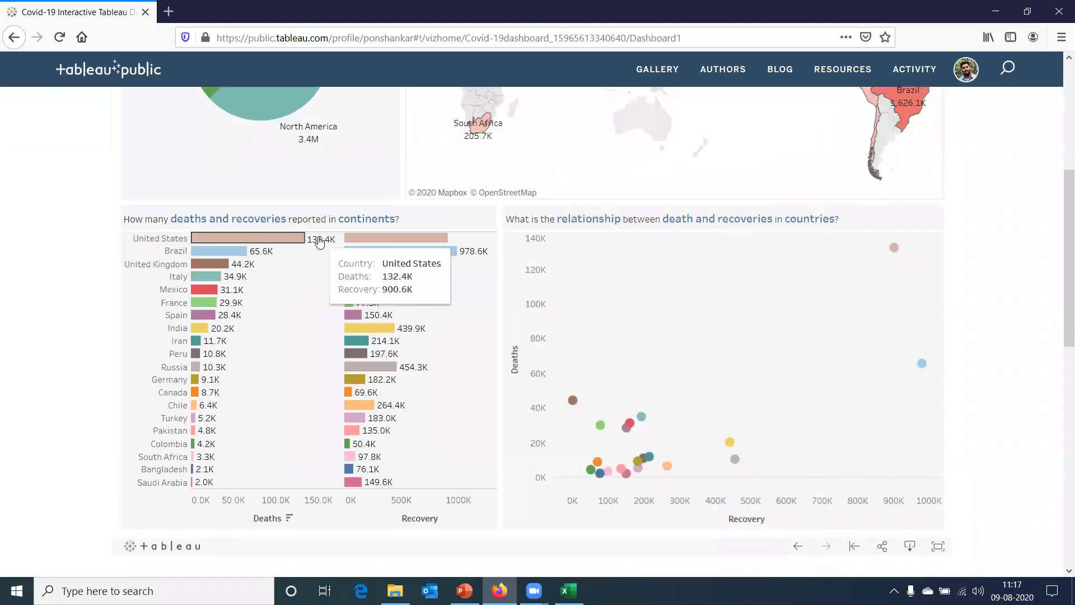
left_click(318, 238)
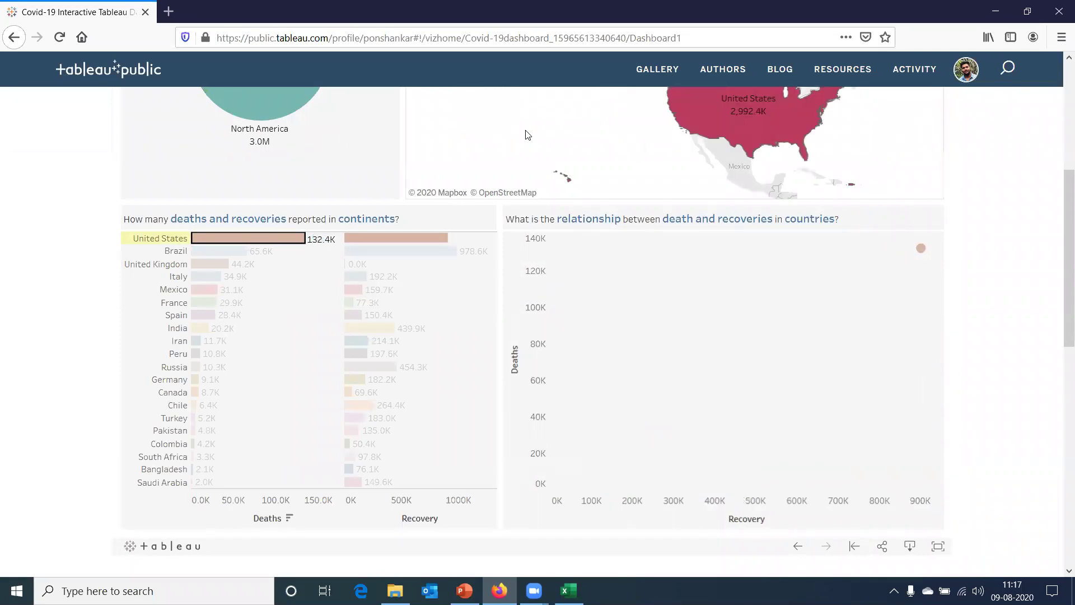
mouse_move(359, 325)
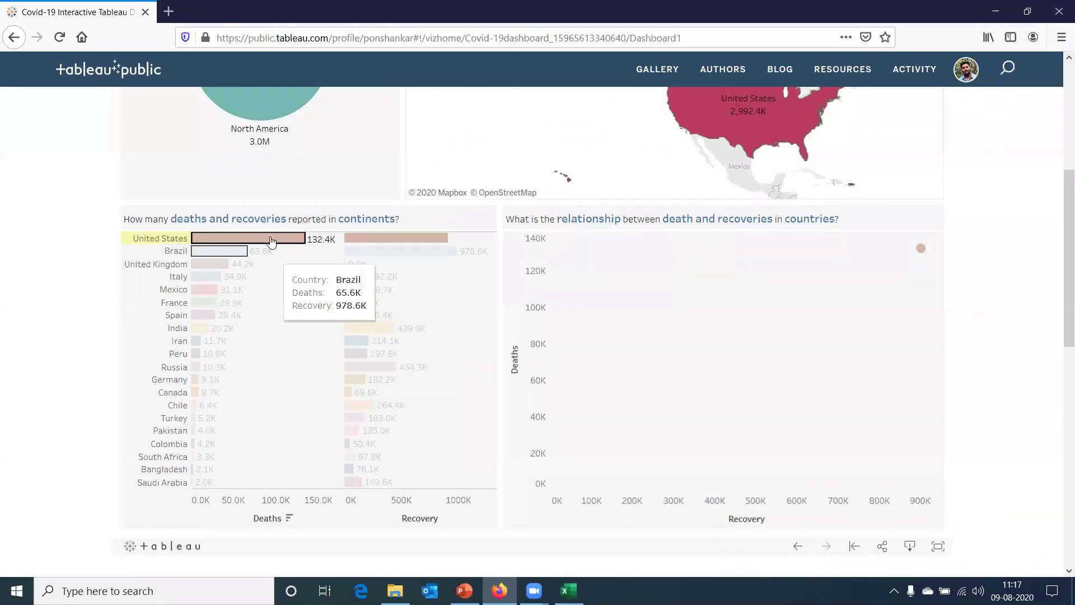
left_click(297, 238)
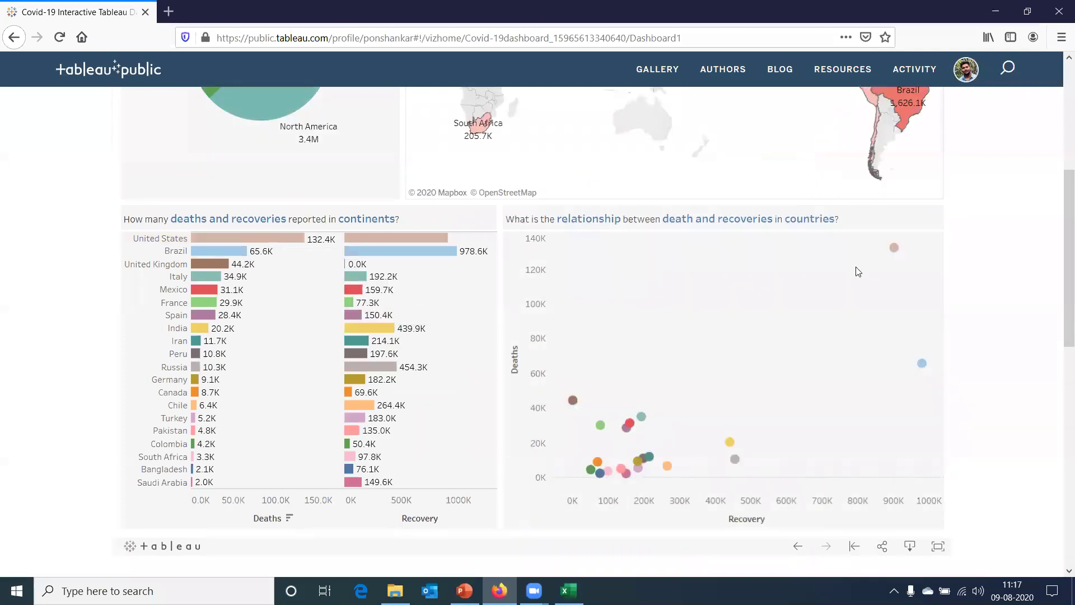
View the full underlying data with all columns for the United States scatter plot point, then close it and deselect the point
left_click(894, 248)
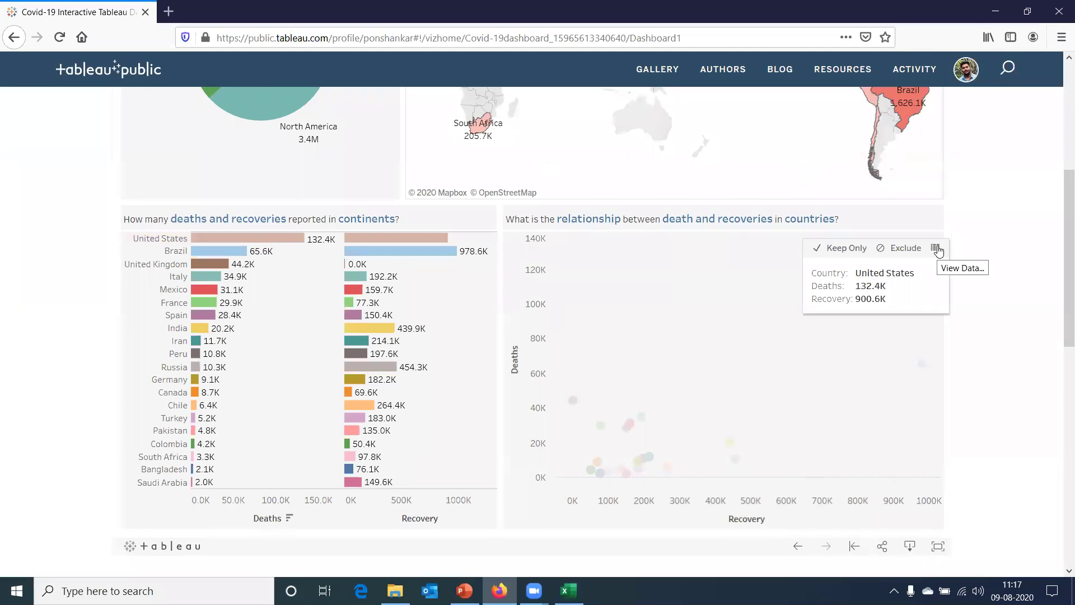
left_click(935, 248)
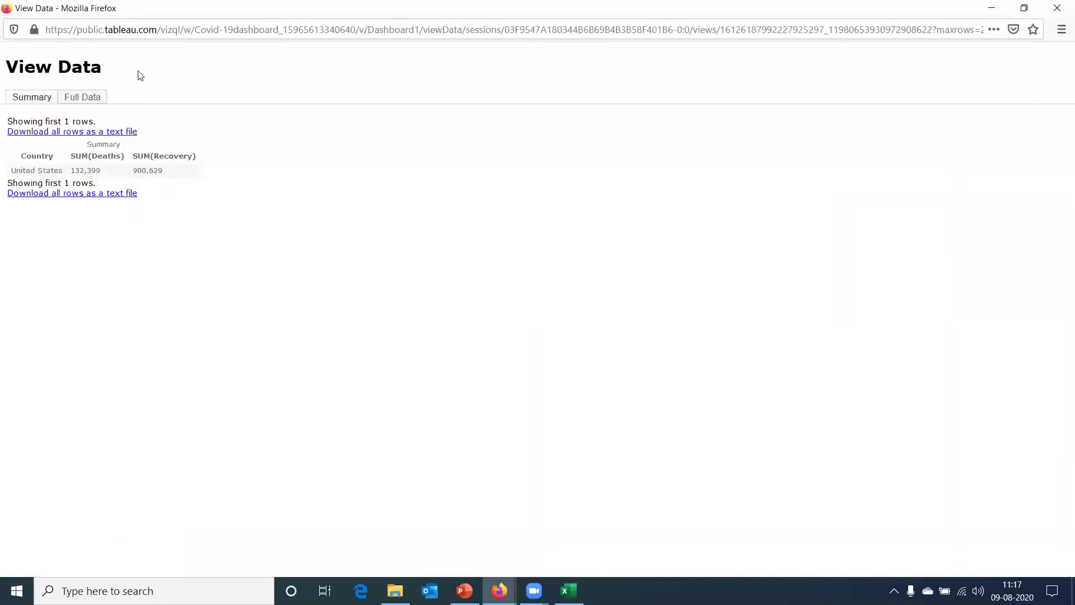
left_click(93, 101)
left_click(16, 147)
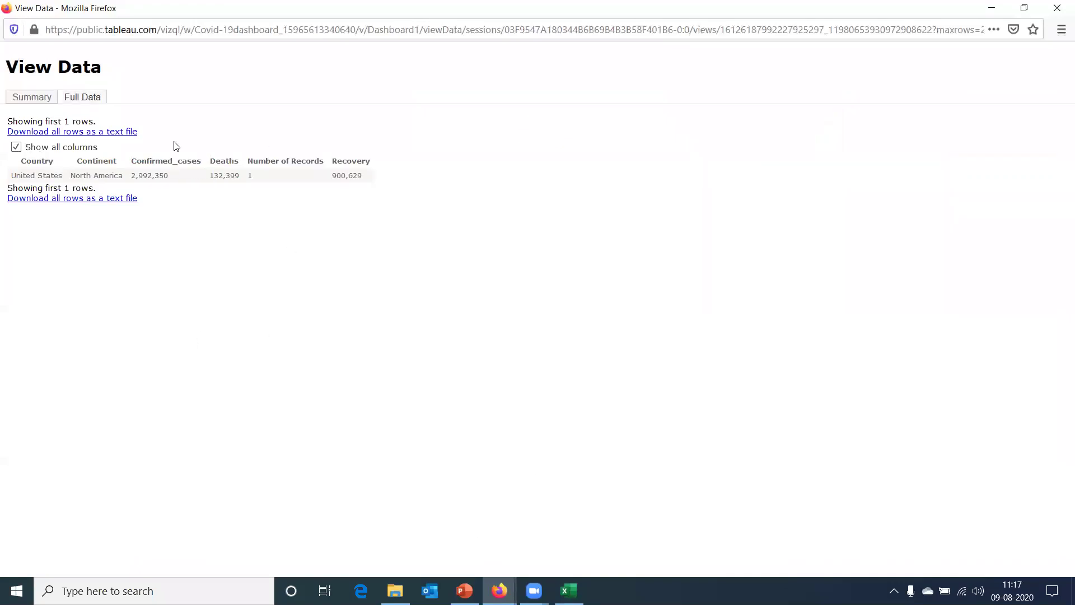
left_click(1057, 10)
left_click(826, 395)
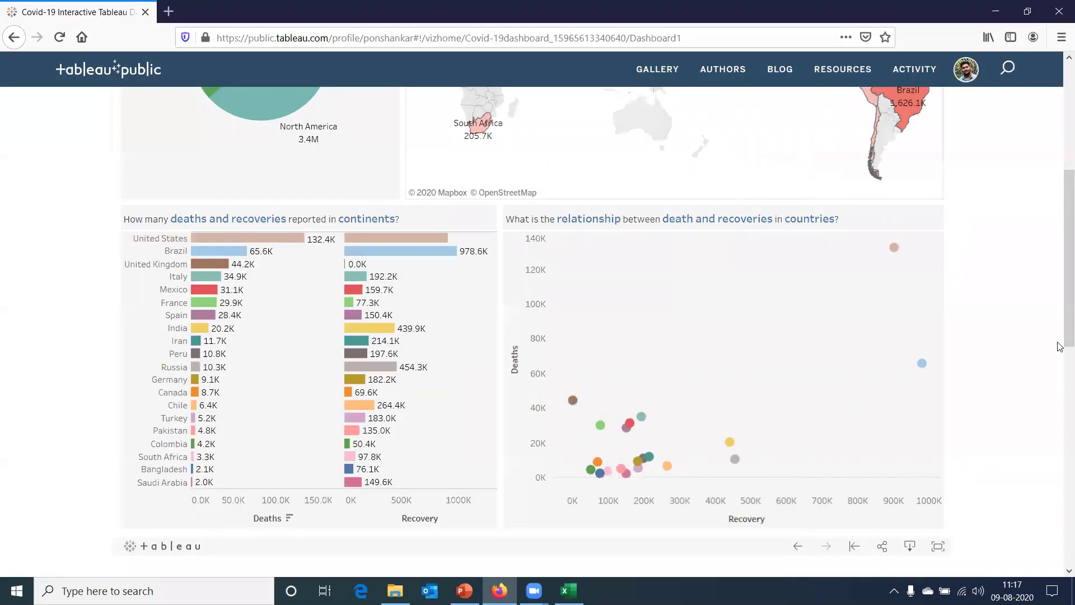
Switch to the Tableau Training presentation in PowerPoint, start the slide show at Practical example and advance to Excel vs. Tableau
left_click_drag(1060, 347, 1057, 226)
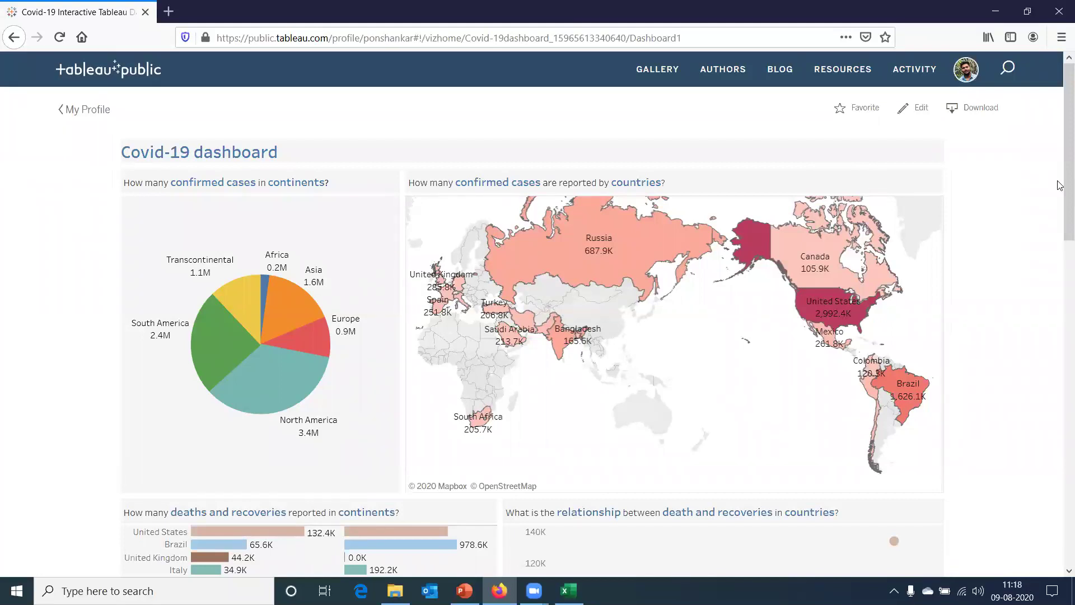
mouse_move(855, 355)
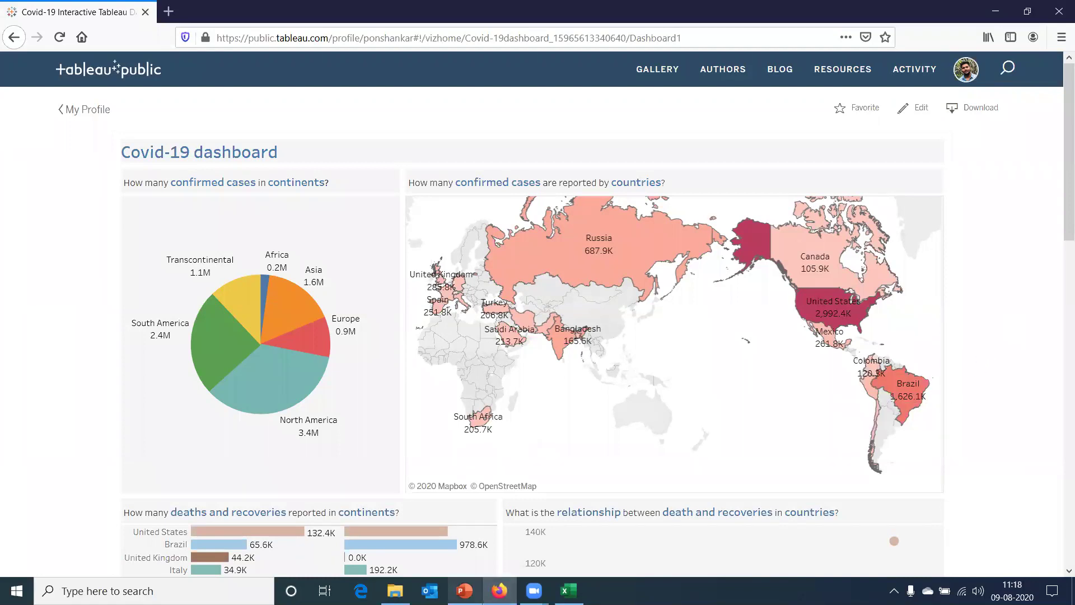
left_click(464, 591)
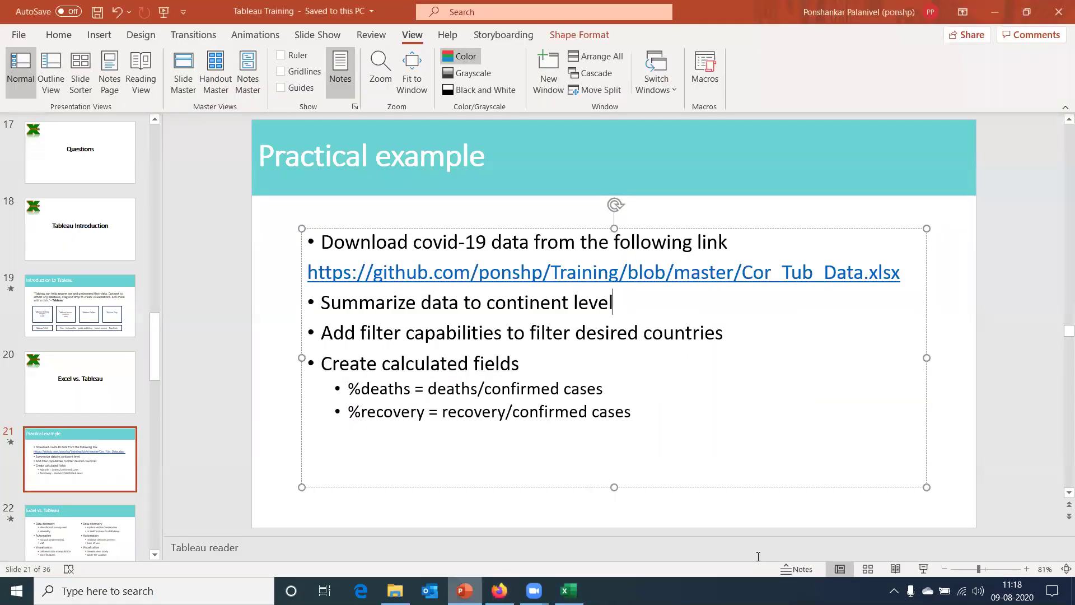
left_click(923, 569)
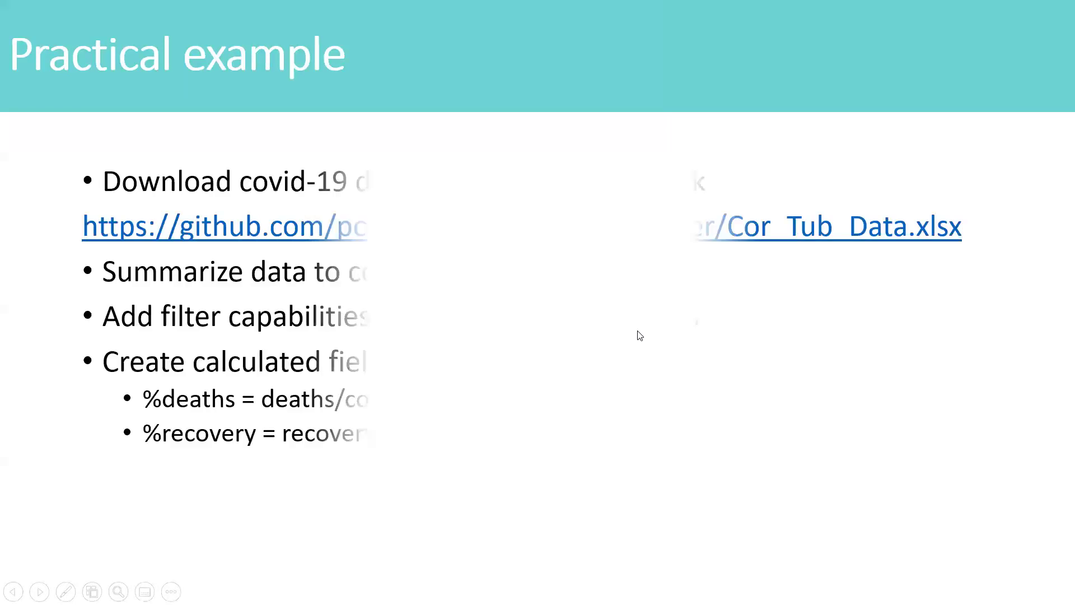
key("Right")
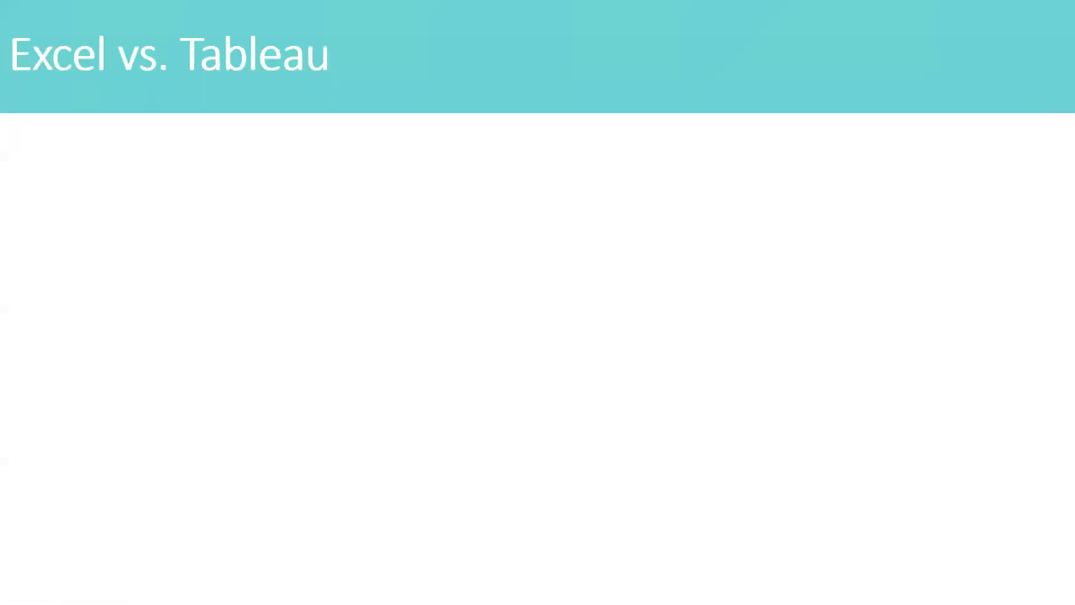
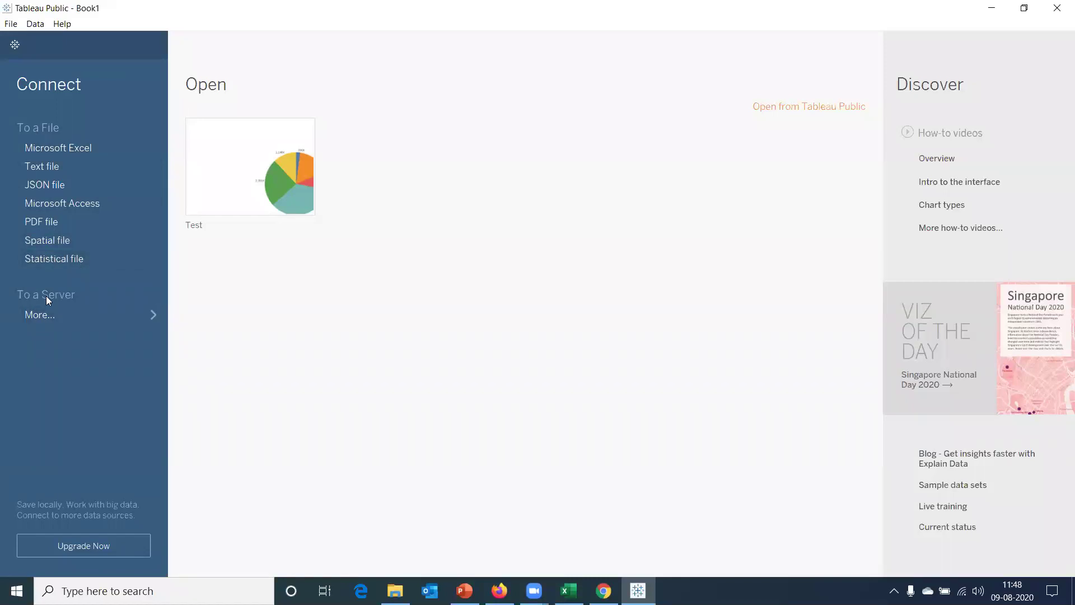
Show the available server connectors in Tableau Public and look at the Tableau folder holding the Excel data file in File Explorer
left_click(75, 310)
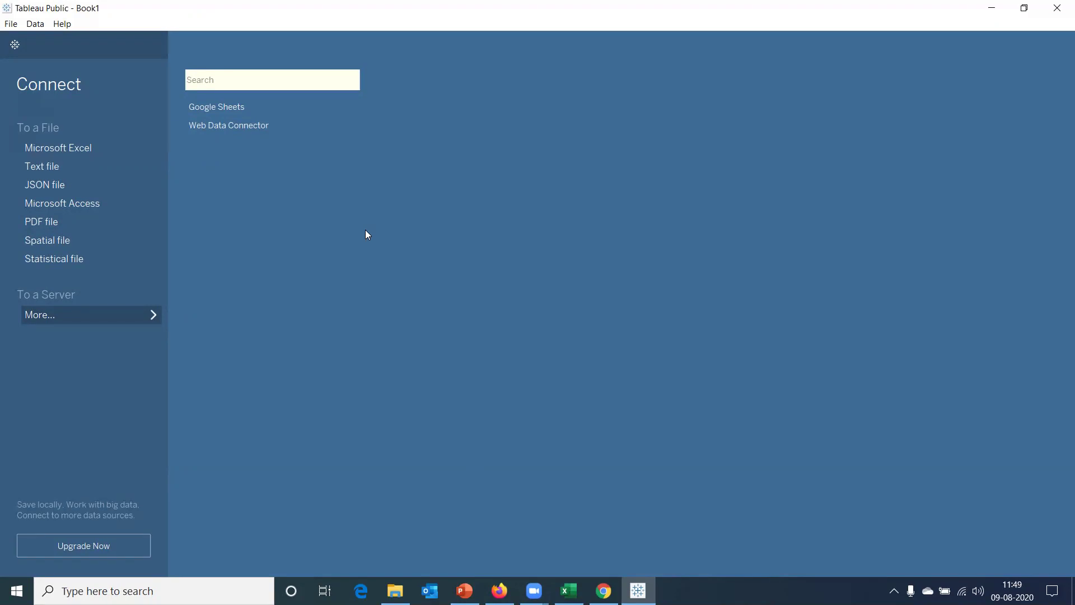
left_click(394, 591)
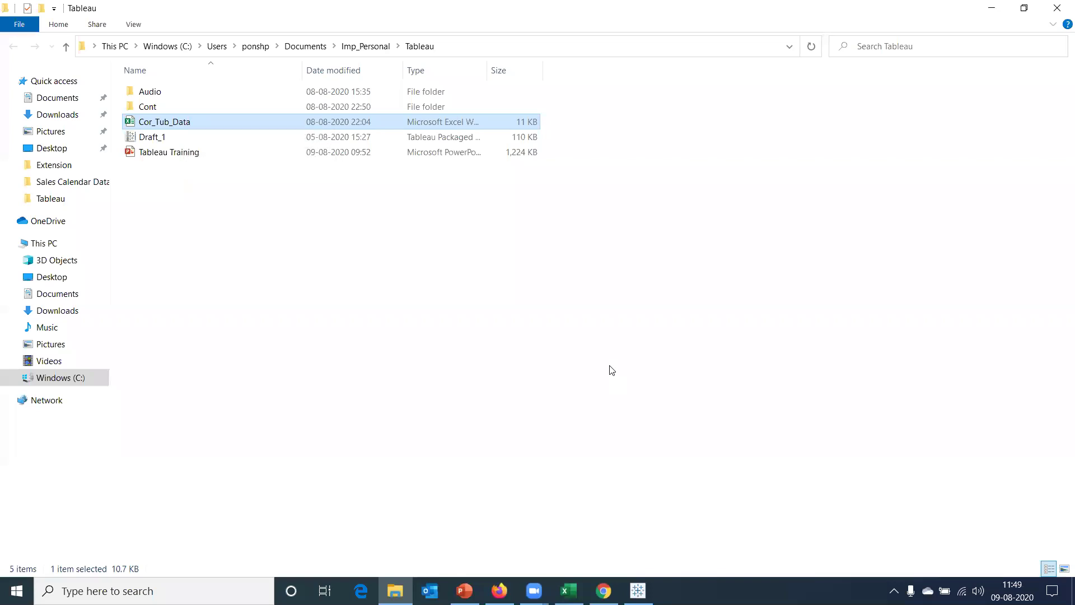
key("alt+Tab")
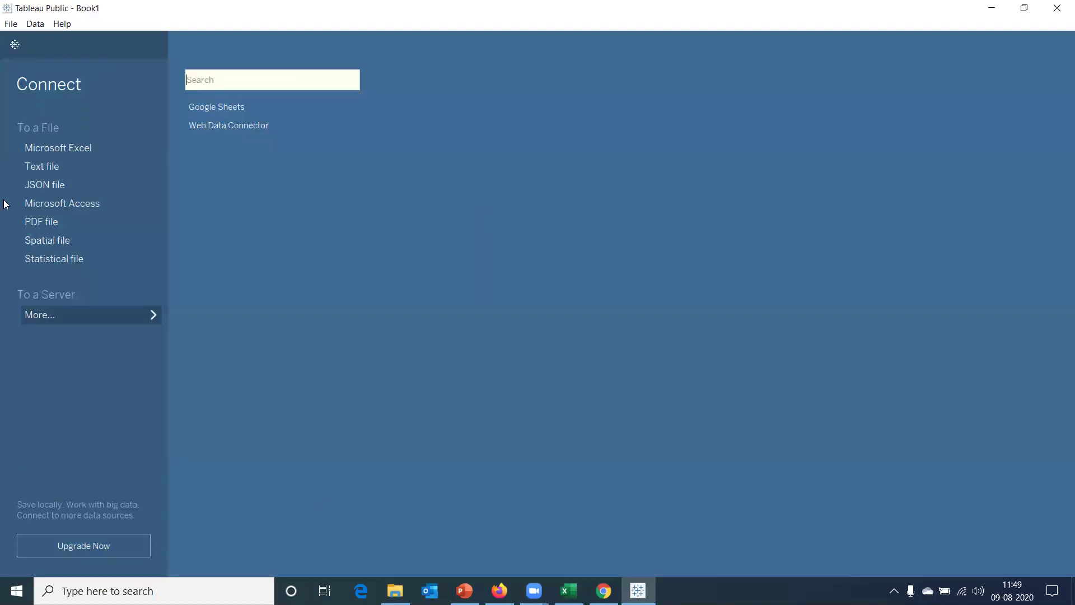
Connect Tableau Public to the Cor_Tub_Data Excel workbook and look over the connection types that can be added
left_click(70, 149)
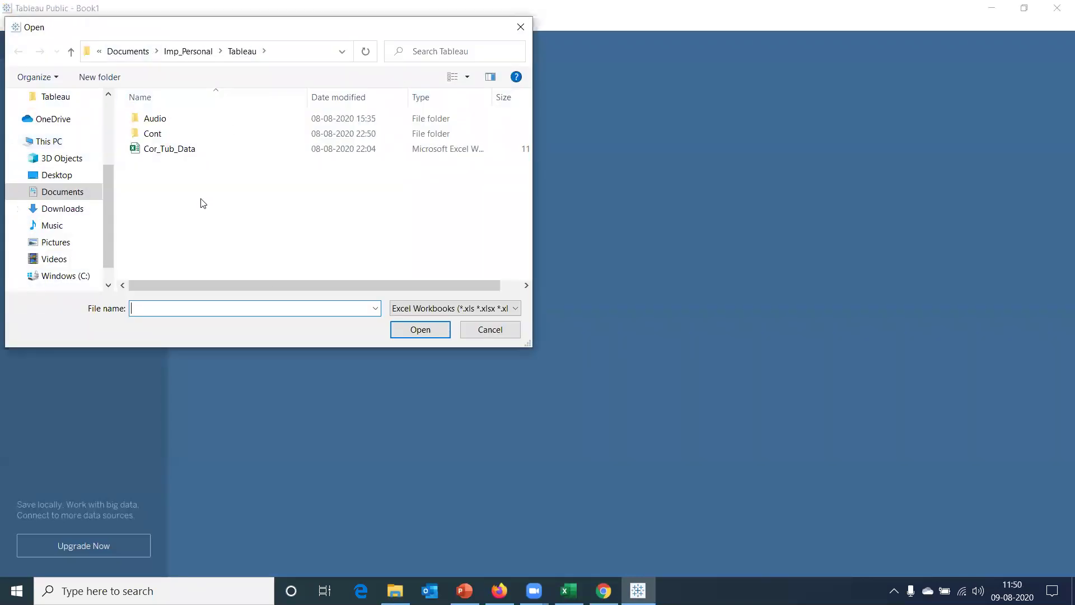
double_click(156, 154)
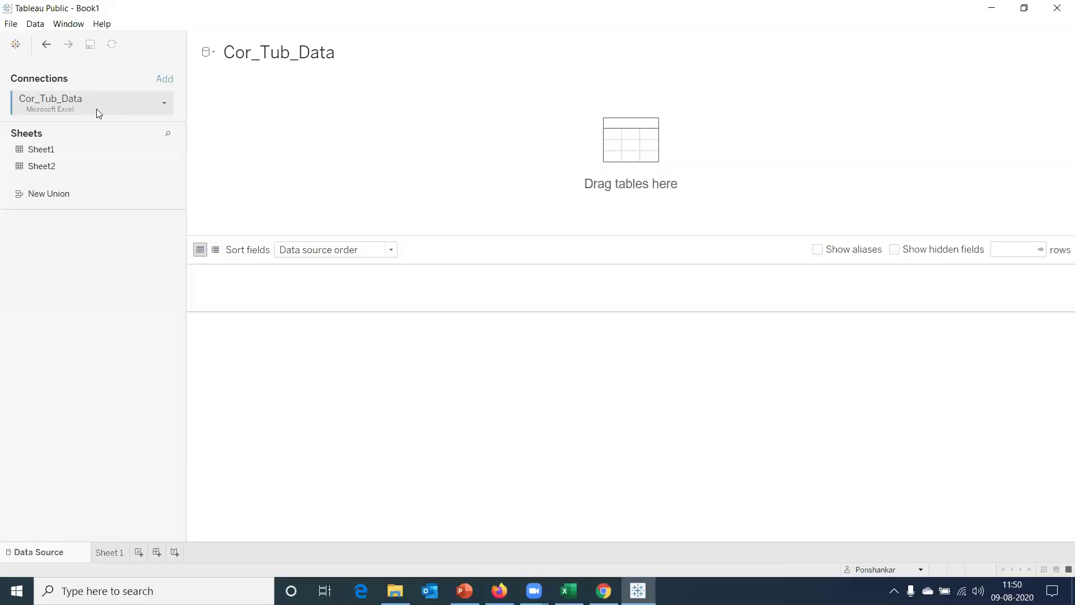
left_click(162, 82)
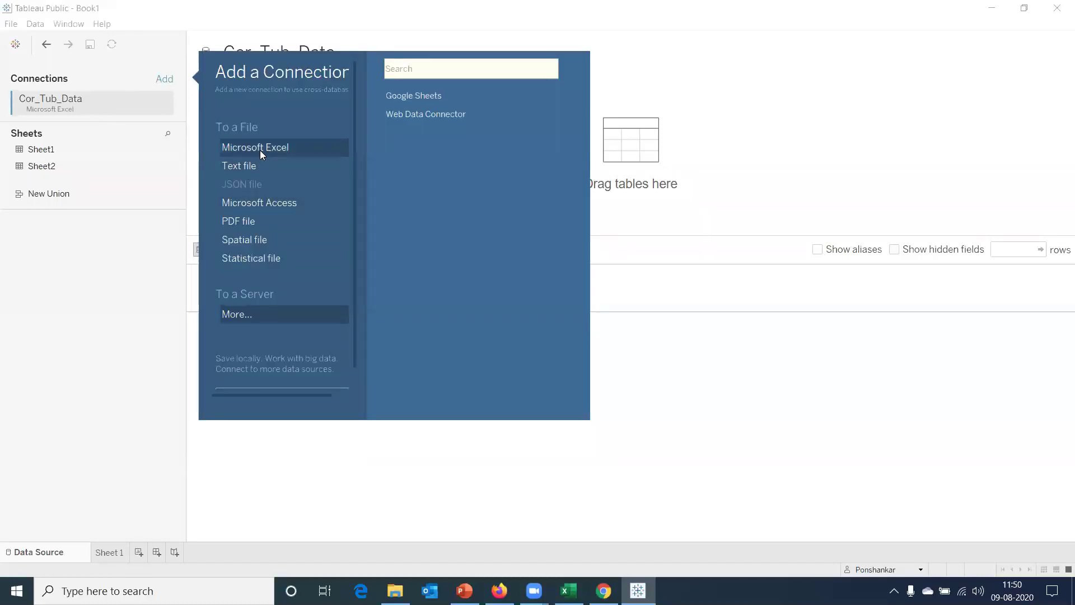
left_click(54, 349)
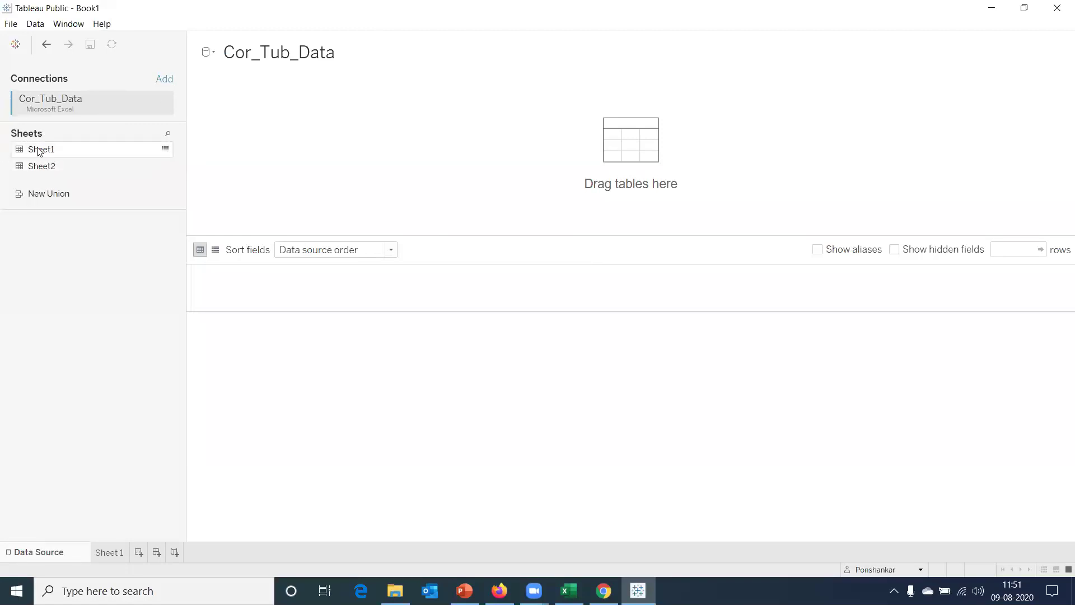
Switch to the Cor_Tub_Data workbook in Excel and delete Sheet3 with the PivotTable
left_click(569, 590)
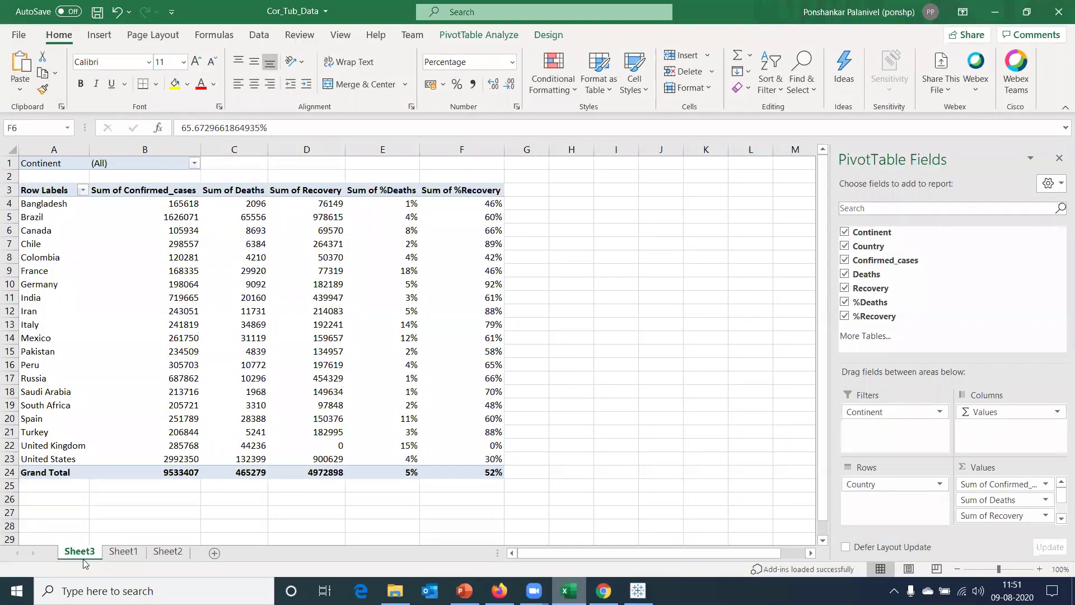
right_click(83, 557)
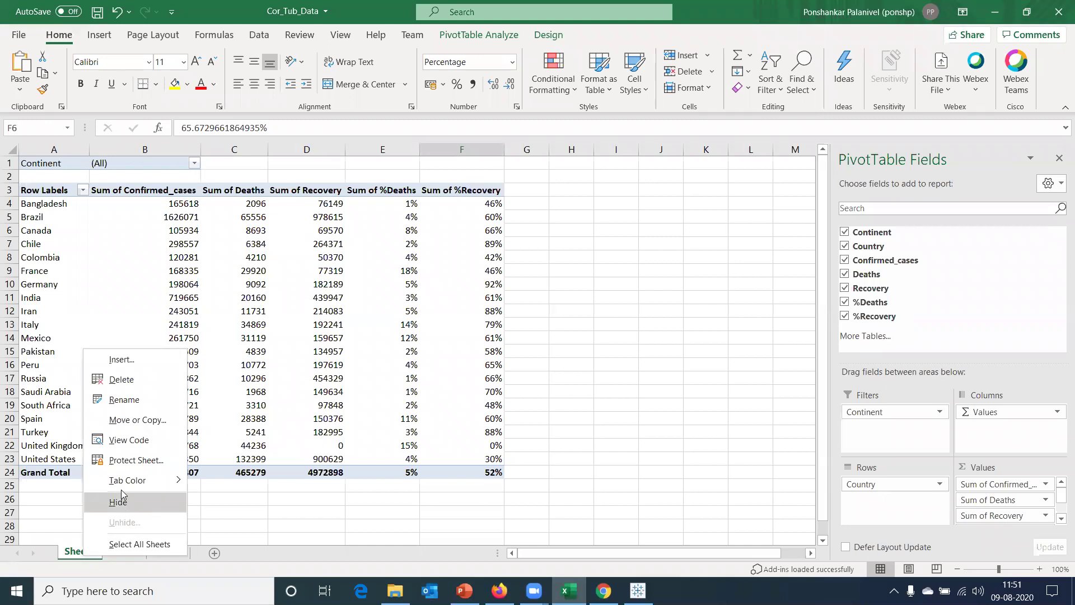
left_click(121, 379)
left_click(516, 333)
left_click(117, 421)
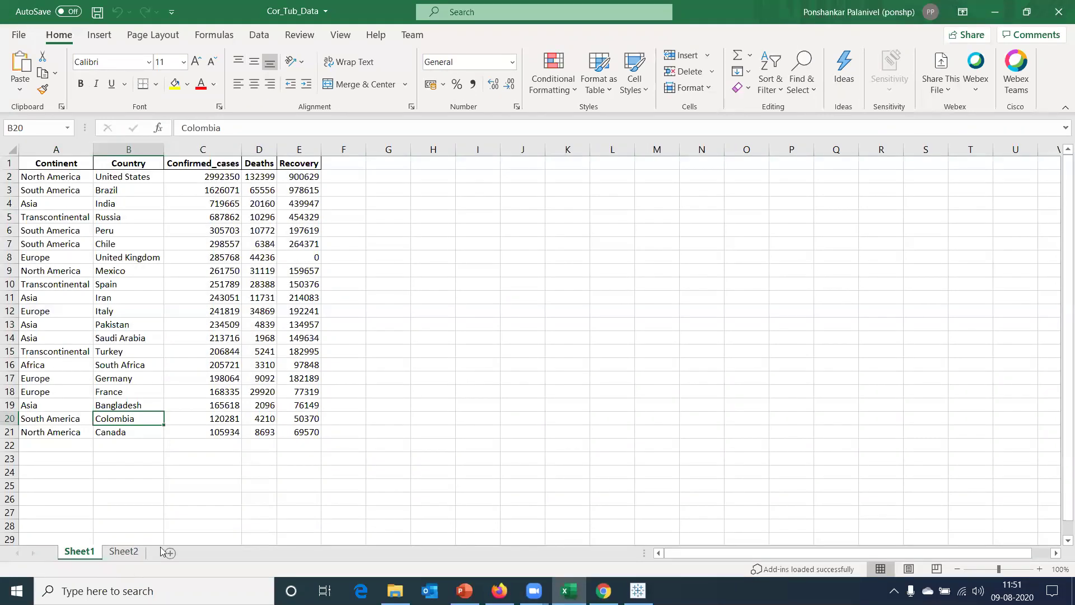
Switch back to Tableau Public, preview the rows of Sheet1 and add Sheet1 to the data source canvas
key("alt+Tab")
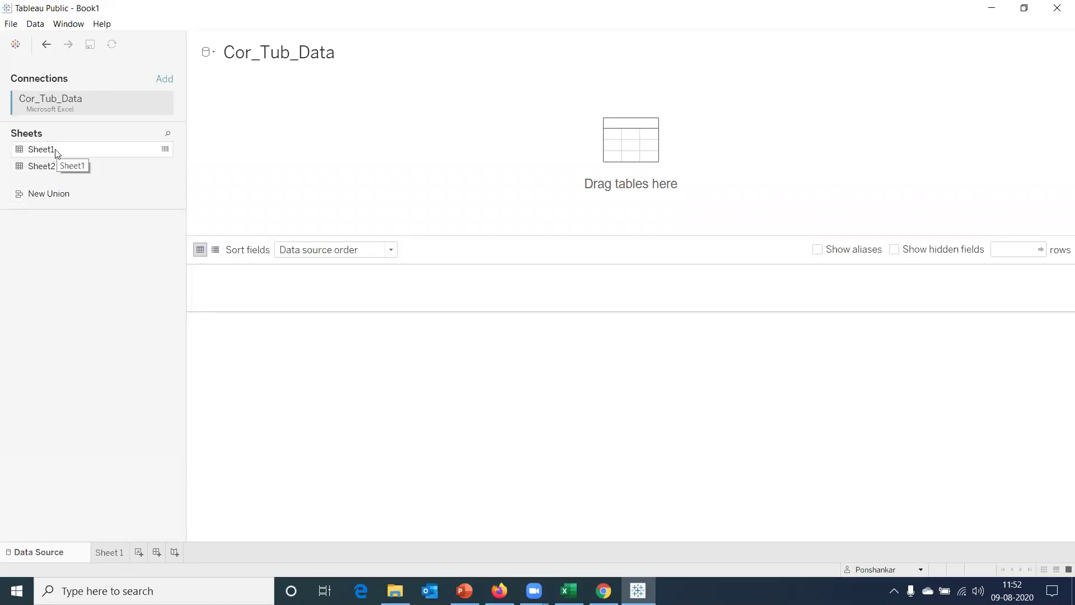
left_click(166, 150)
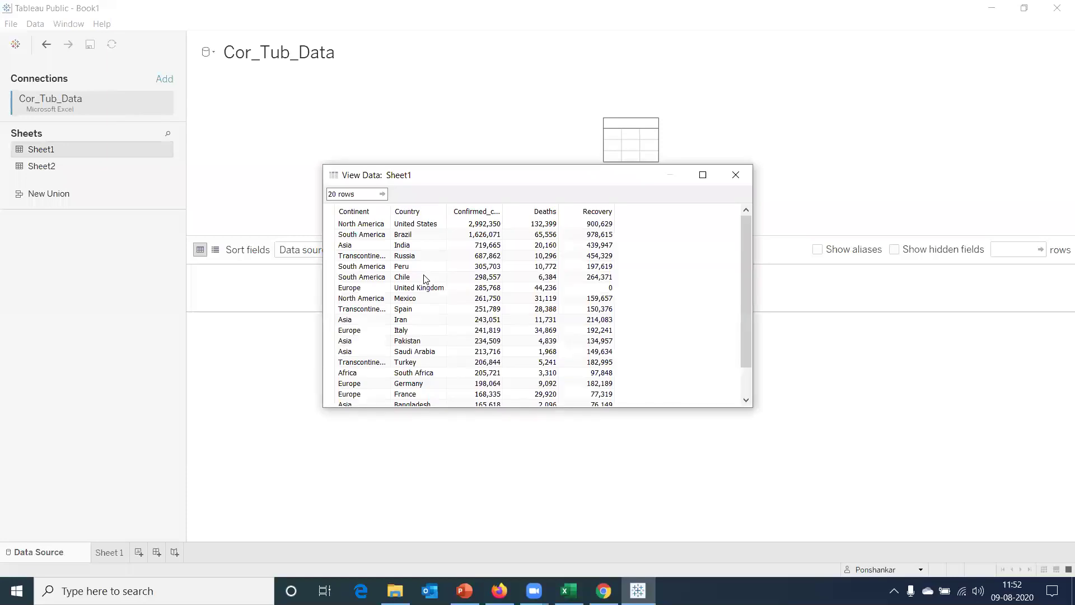
scroll(424, 278, "down", 1)
scroll(637, 297, "up", 1)
left_click(735, 175)
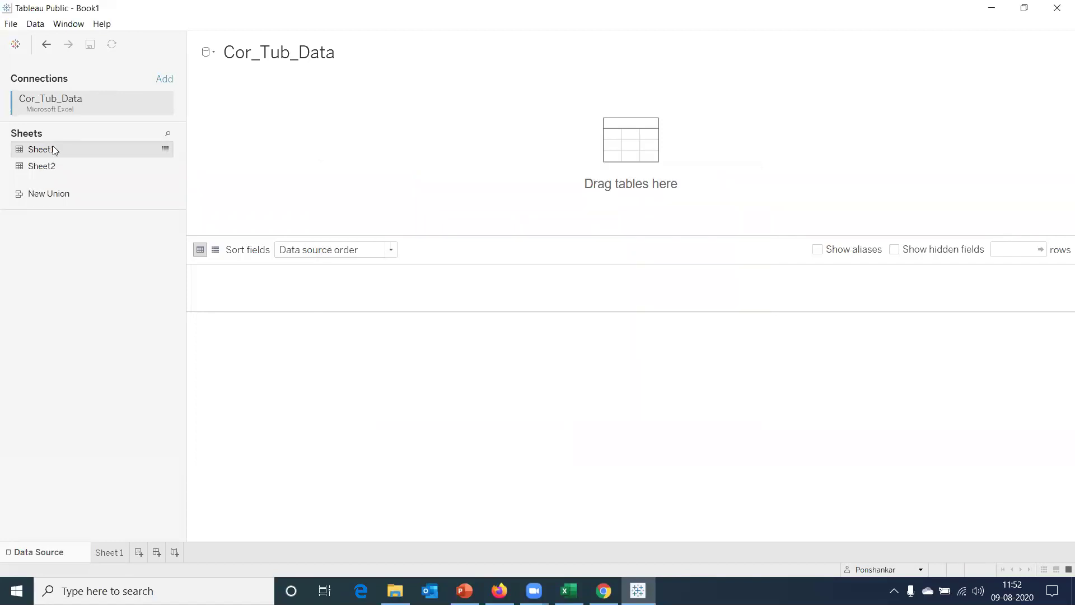
double_click(55, 150)
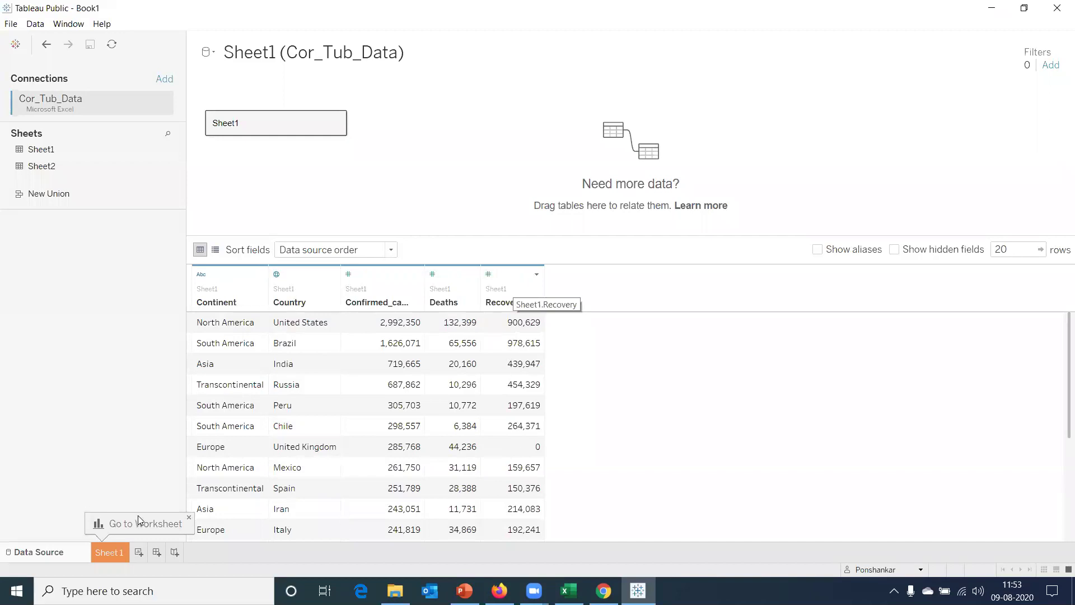
Look over the data type choices of the Continent and Confirmed_cases columns and the field options available for Continent
left_click(202, 274)
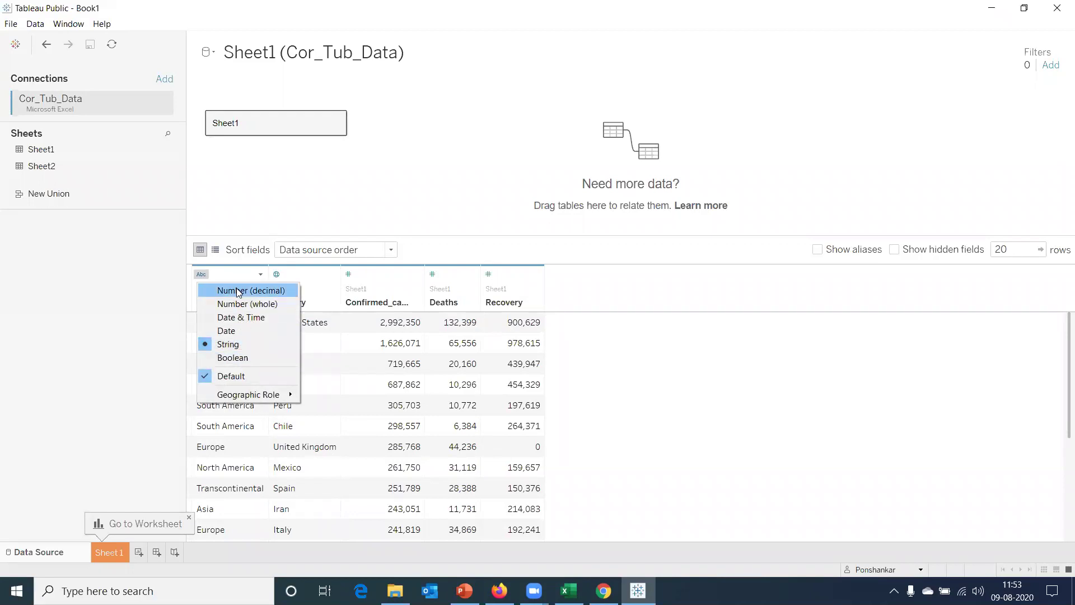
left_click(128, 312)
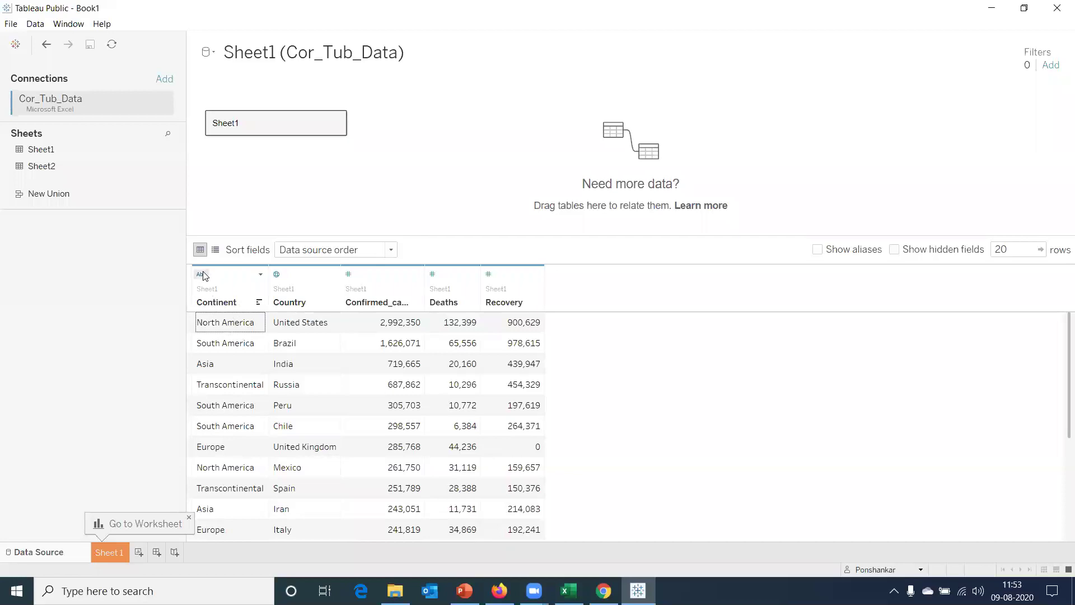
left_click(348, 276)
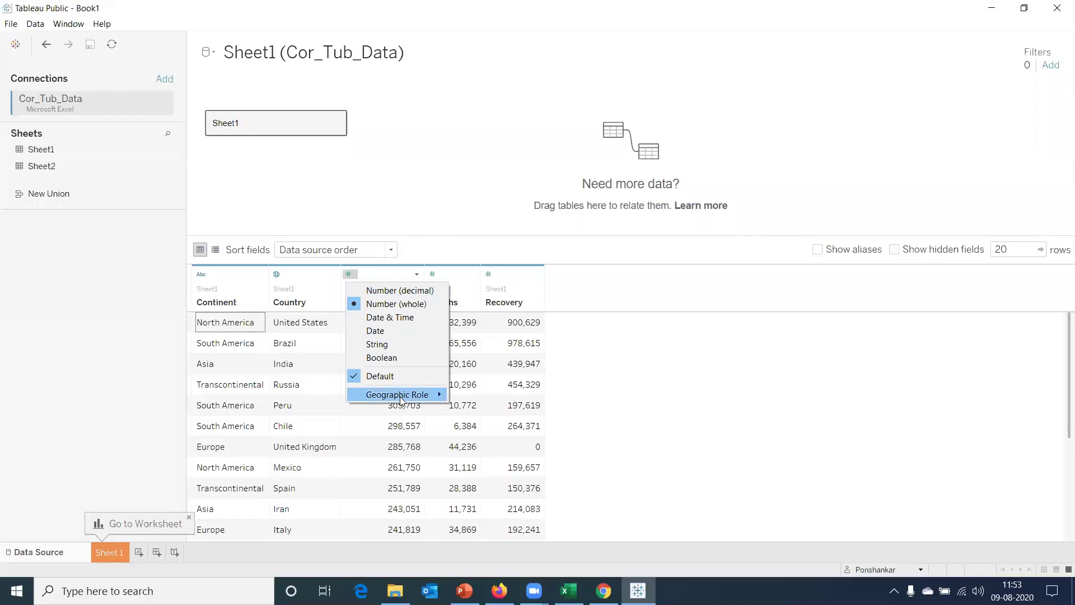
left_click(109, 363)
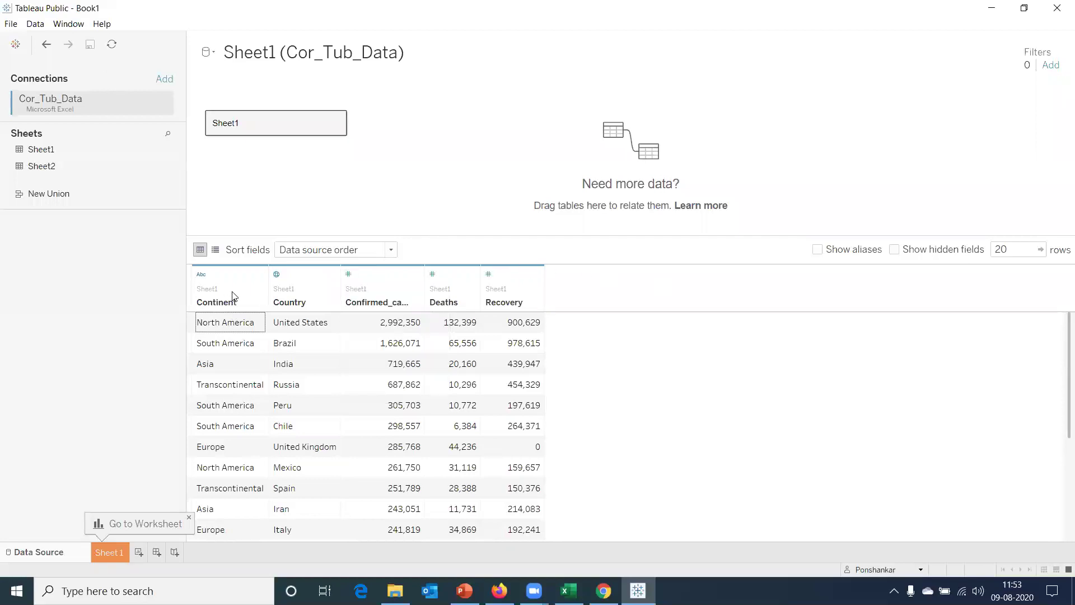
left_click(260, 274)
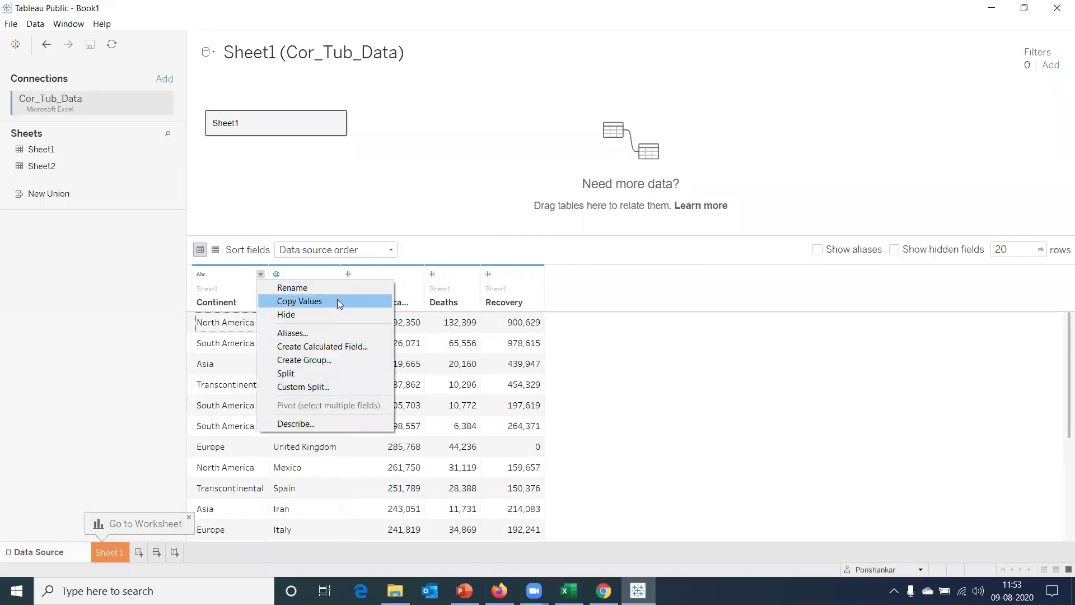
left_click(96, 321)
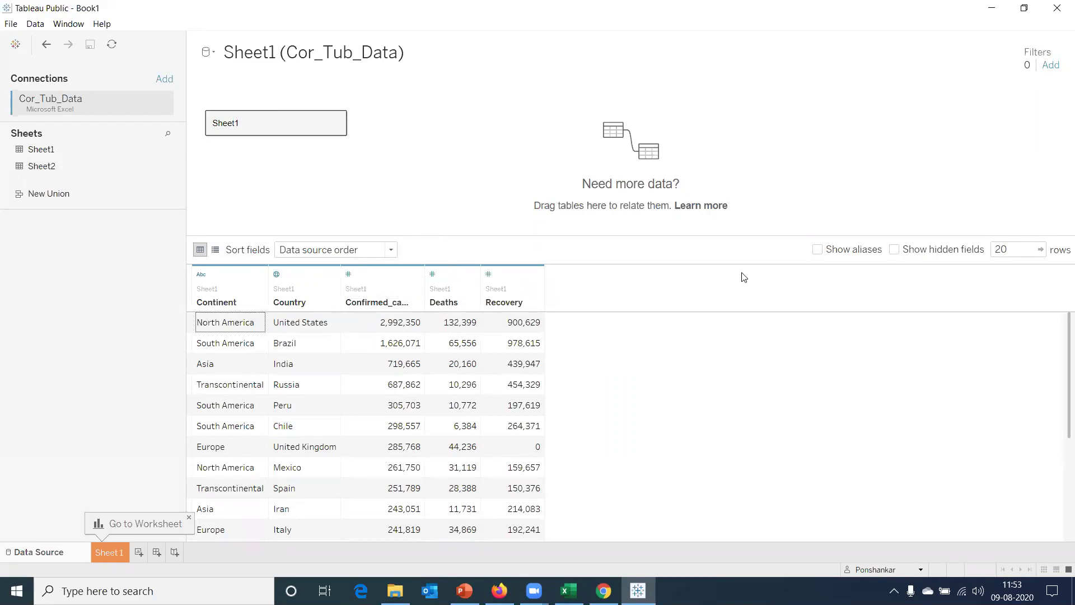
Try to set up a data source filter on Country by picking countries such as United Kingdom, Turkey, Spain and South Africa
left_click(1052, 72)
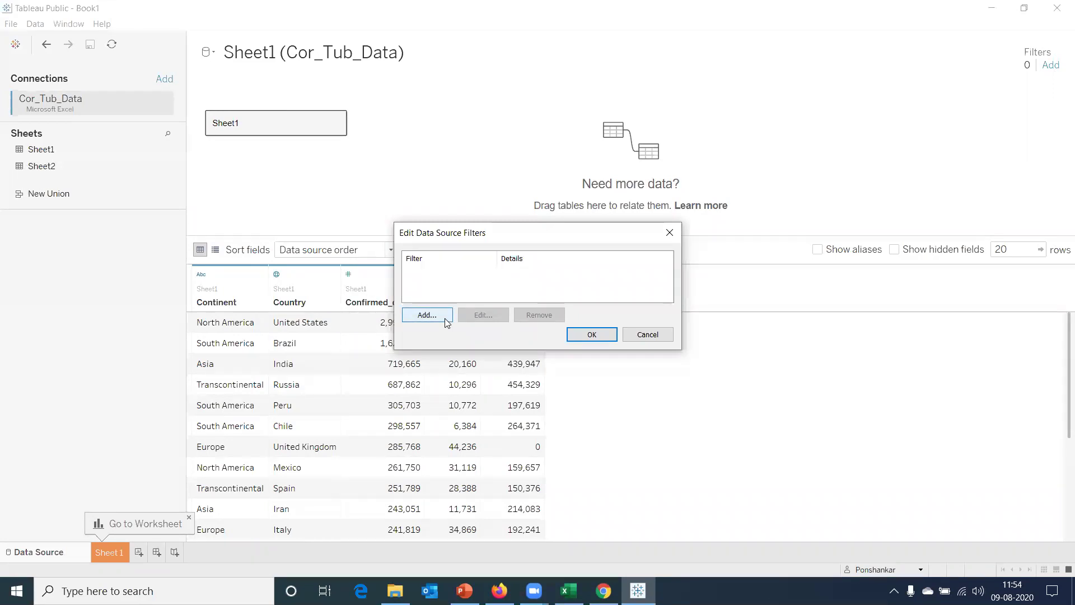
left_click(421, 313)
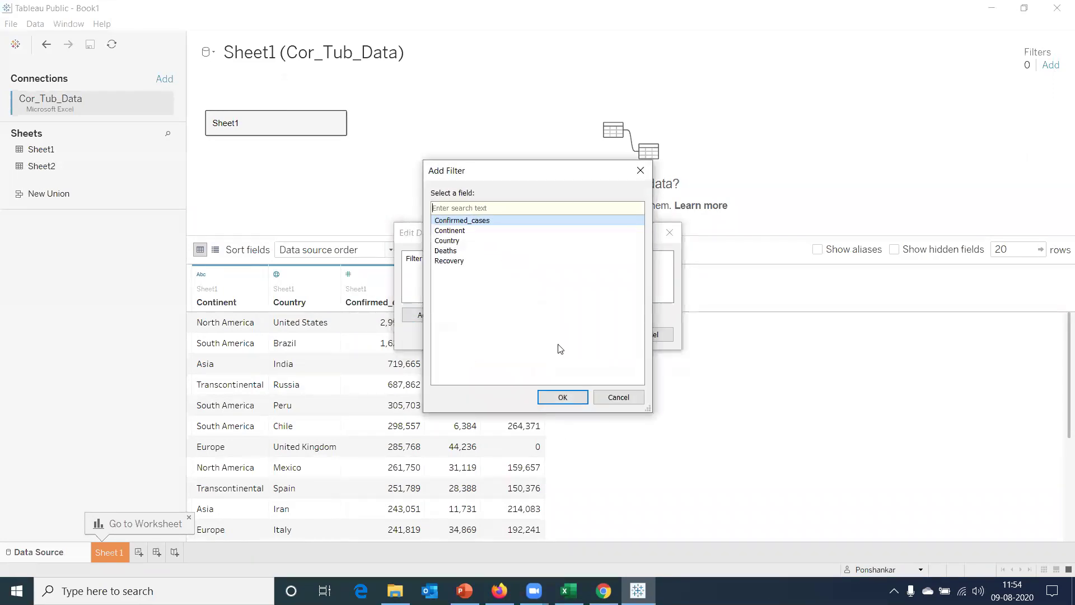
double_click(460, 240)
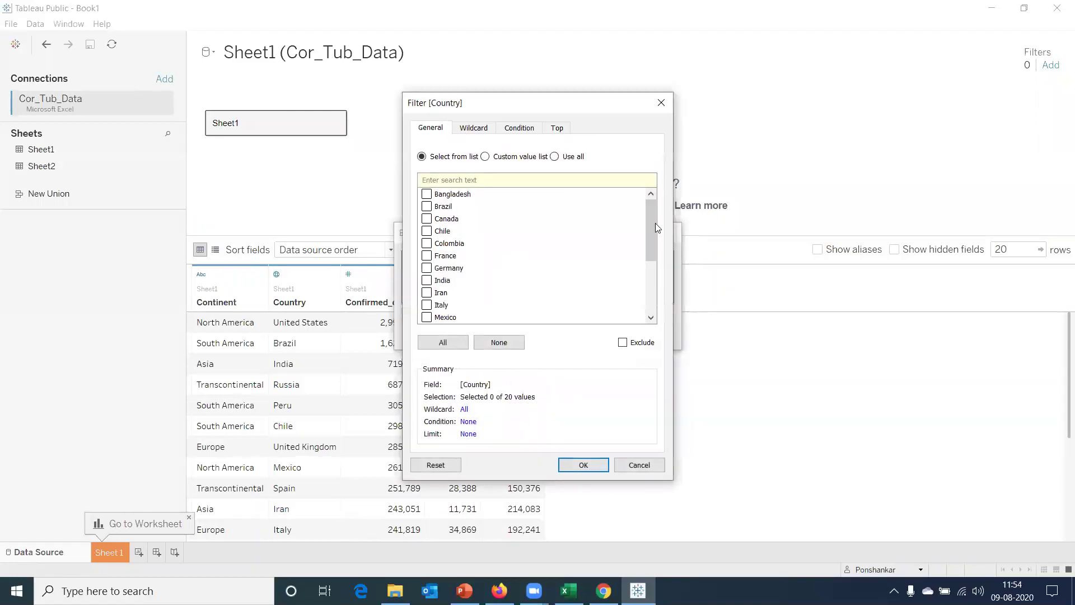
scroll(643, 285, "down", 3)
left_click(428, 318)
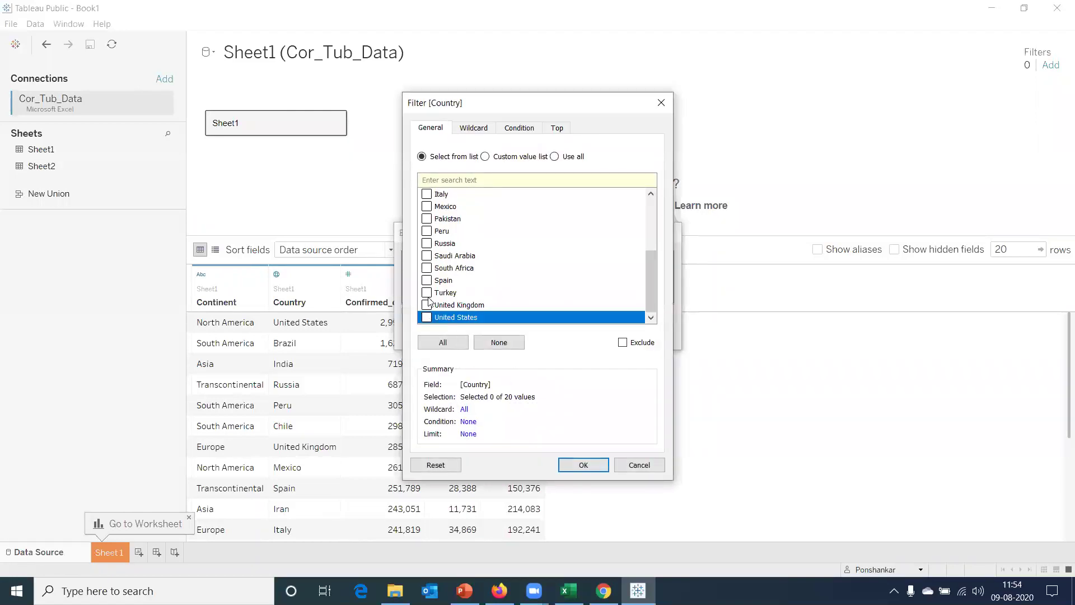
left_click(427, 305)
left_click(427, 292)
left_click(426, 280)
left_click(426, 268)
left_click(659, 103)
left_click(671, 232)
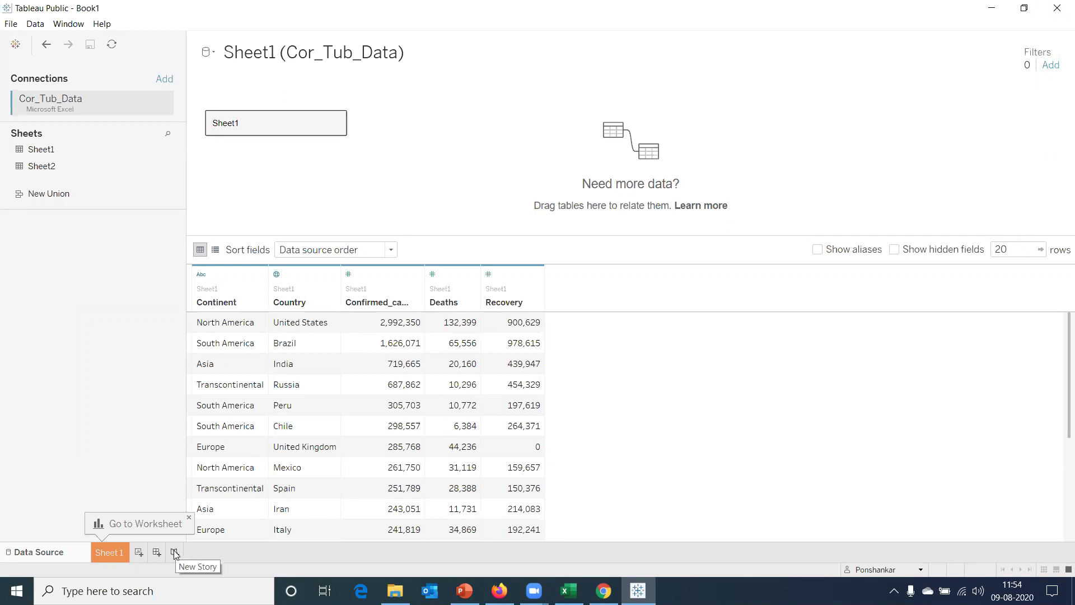
Open Notepad and list the terms Worksheet, Dashboard and Story on separate lines
left_click(168, 590)
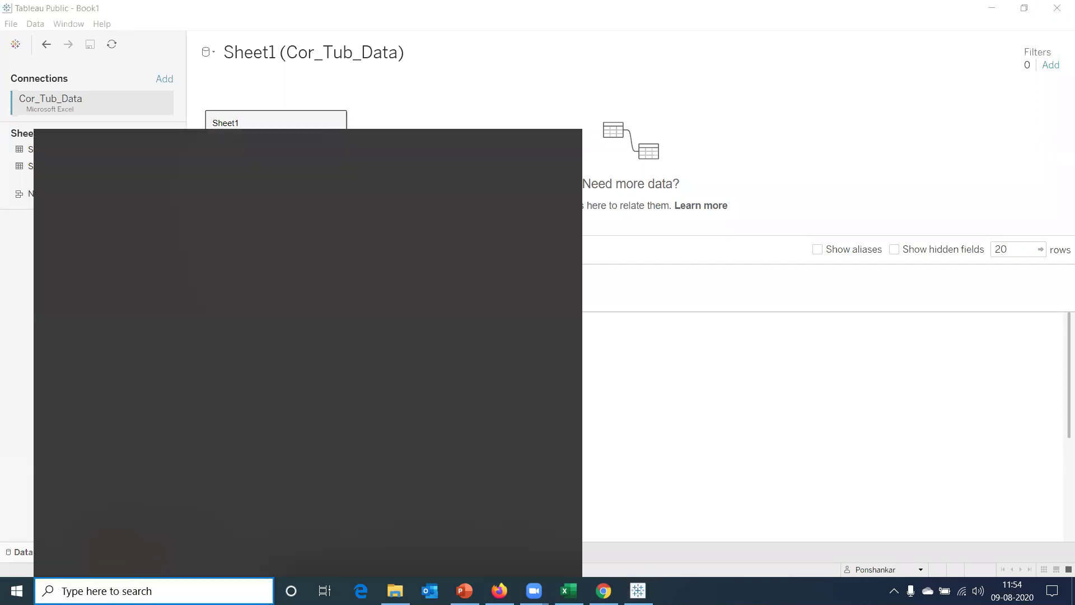
type("notepad")
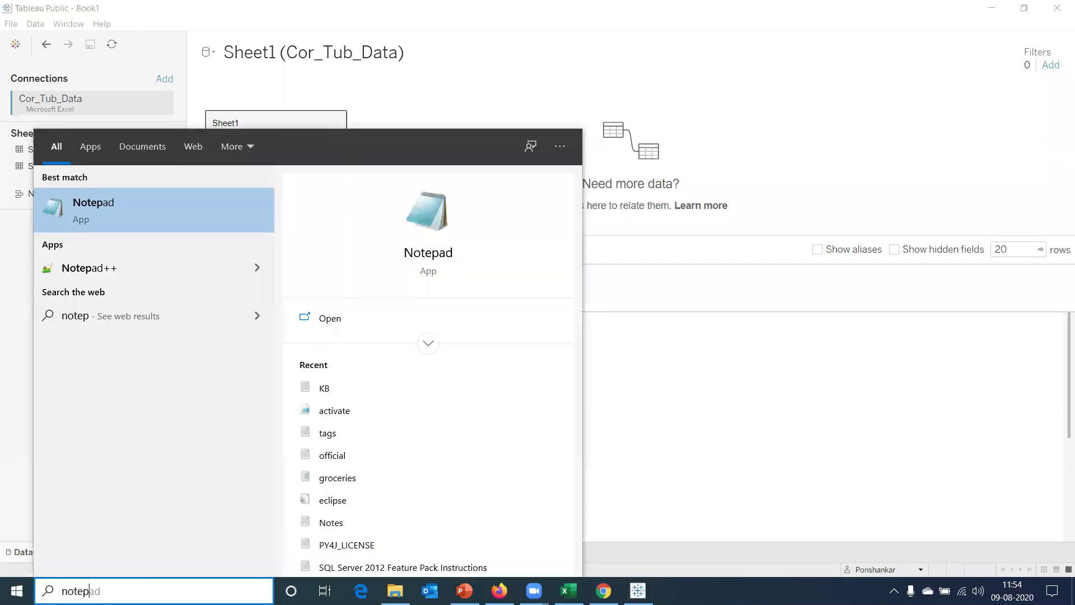
key("Escape")
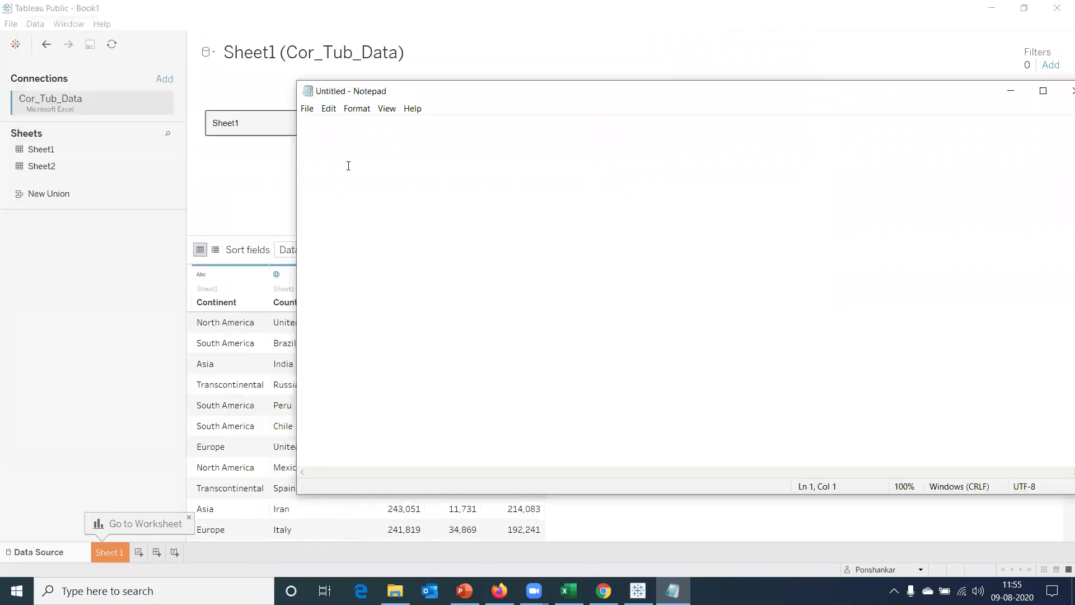
type("Work")
type("sheet")
key("Return")
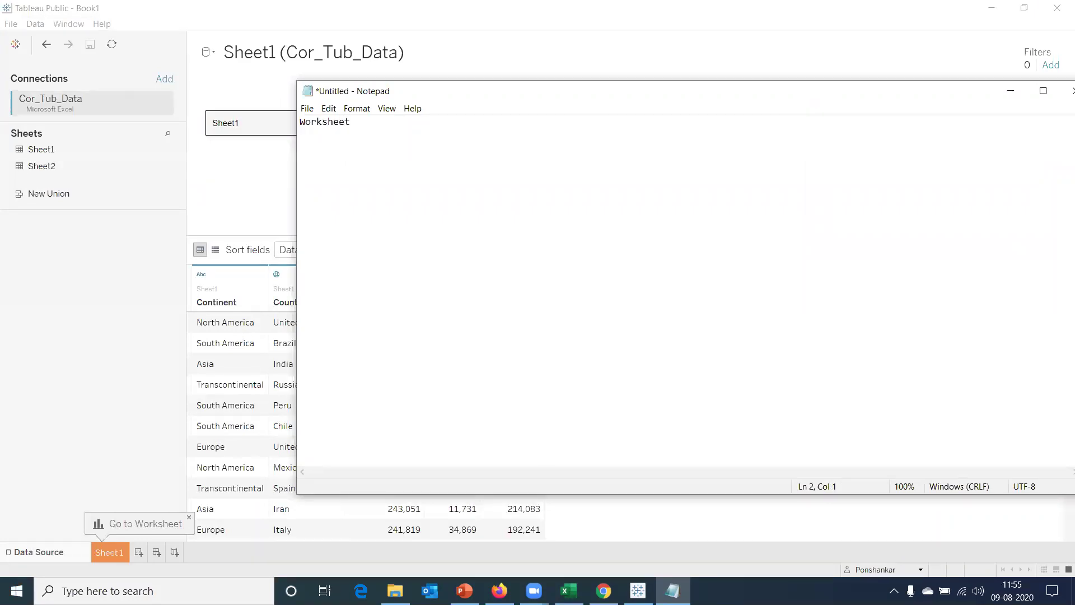
type("Dashboard")
left_click(356, 122)
type("Story")
Describe Worksheet as "all views visualization", Dashboard as "all worksheets are consolidated" and Story as "insights in views/worksheets" on their lines
key("Up")
key("Up")
key("Up")
key("Up")
key("Right")
key("Right")
key("Right")
type("- all views visualization")
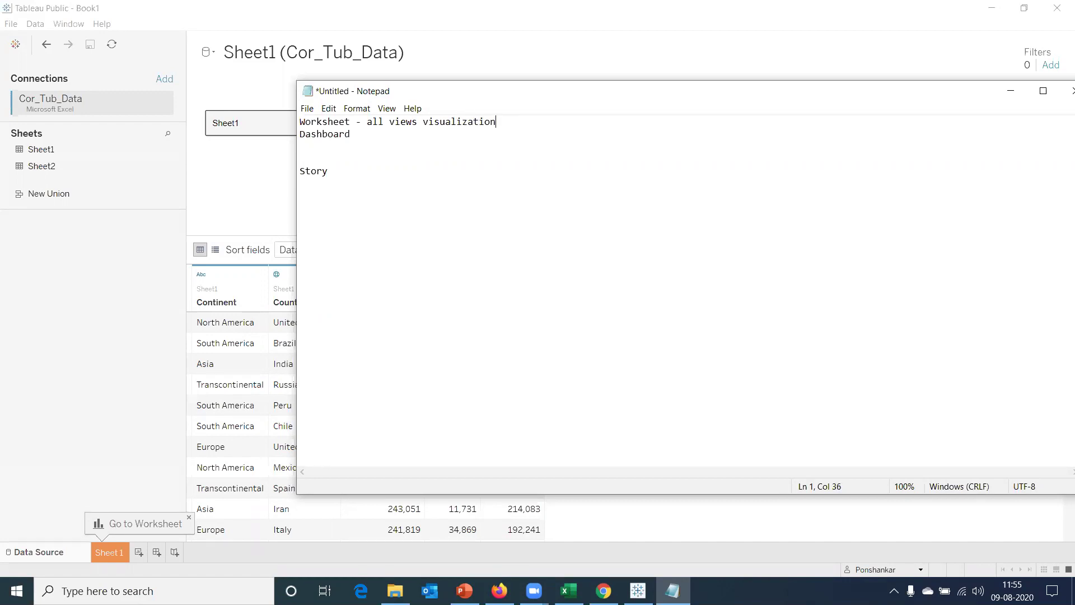
key("Down")
type("- all worksheets are consolidated")
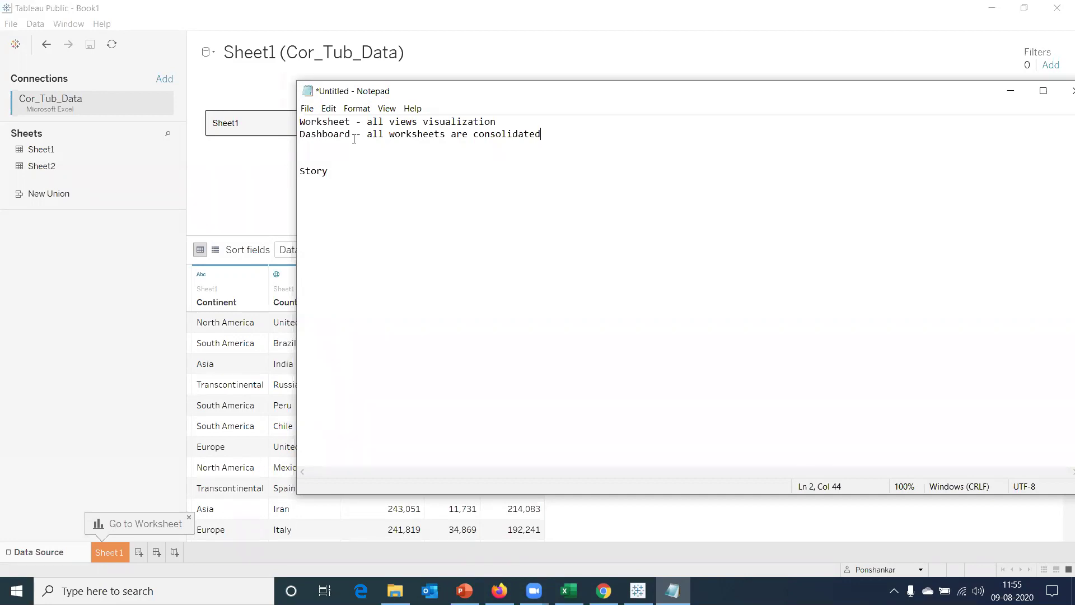
left_click(337, 182)
type("- insights in views/worksheets")
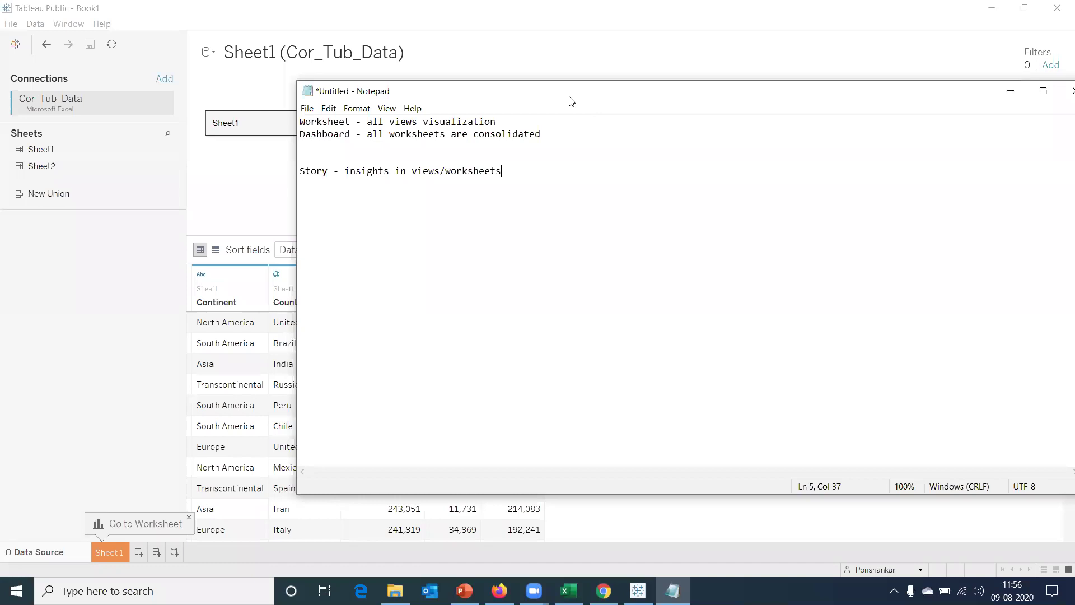
Close the Worksheet, Dashboard and Story notes without saving and return to Tableau Public
left_click_drag(556, 98, 310, 111)
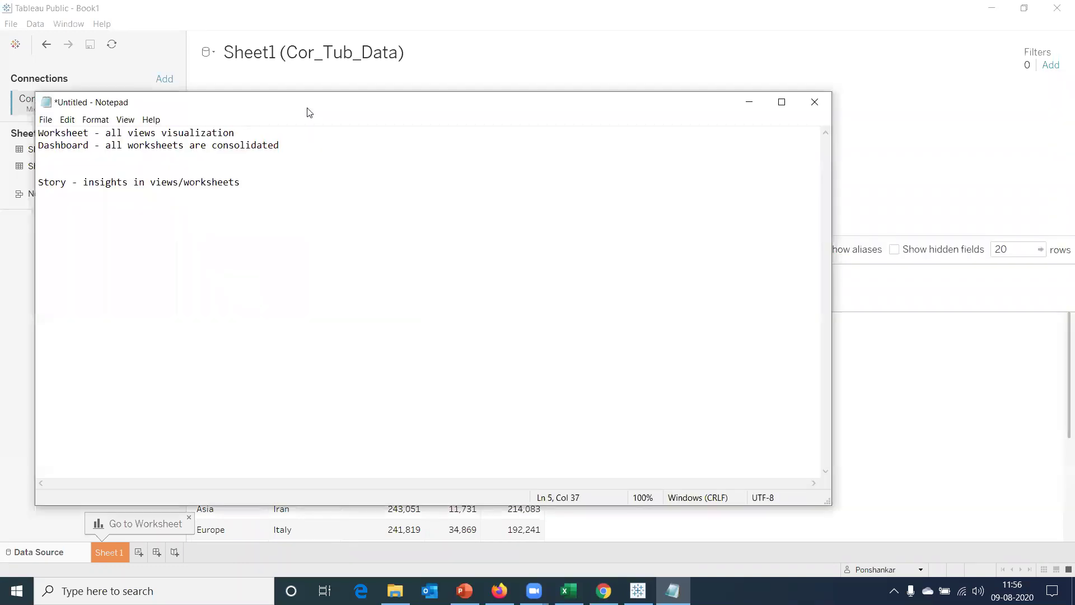
left_click(815, 102)
left_click(560, 295)
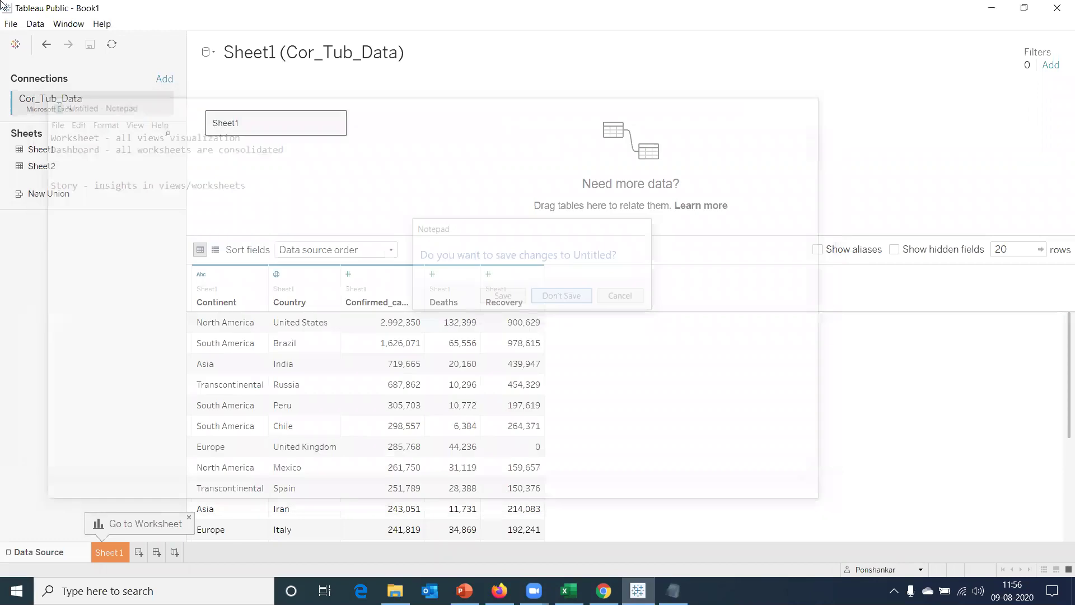
Open the Sheet 1 worksheet, look over the available analytics options and return to the list of data fields
left_click(108, 553)
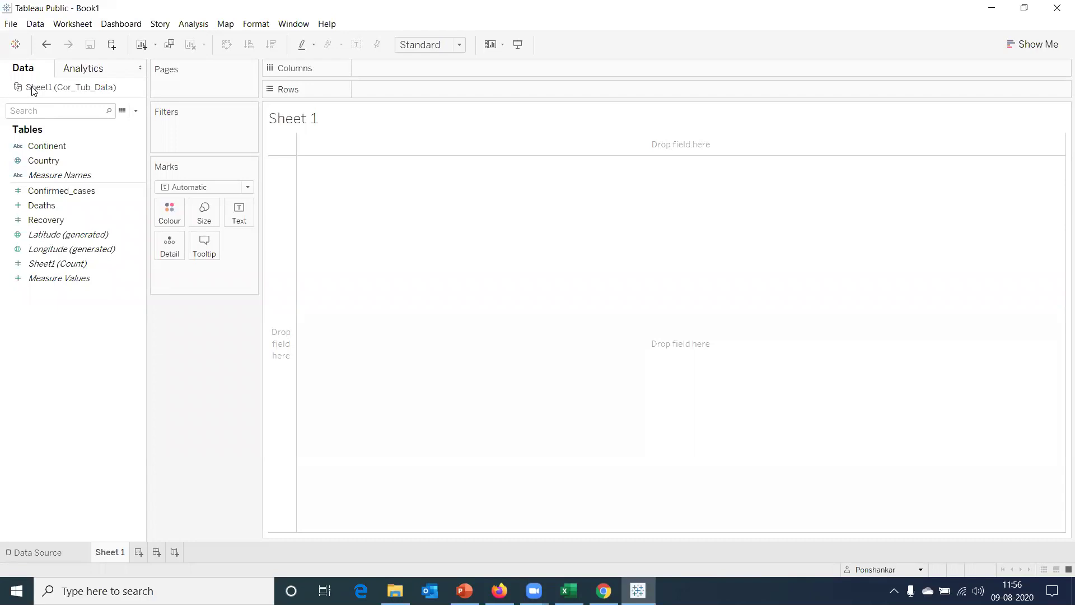
left_click(90, 68)
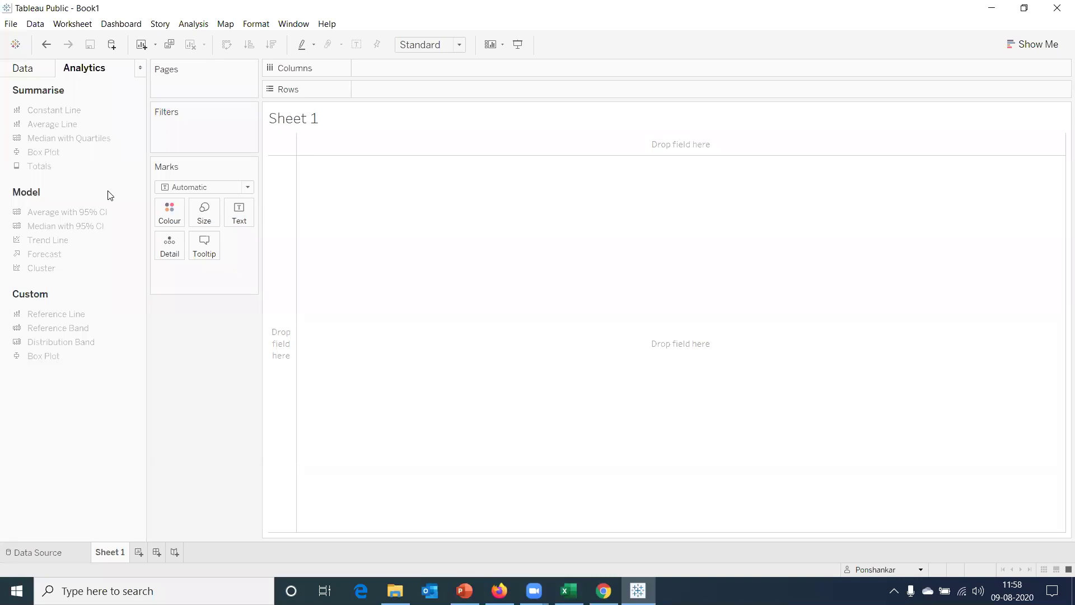
mouse_move(94, 212)
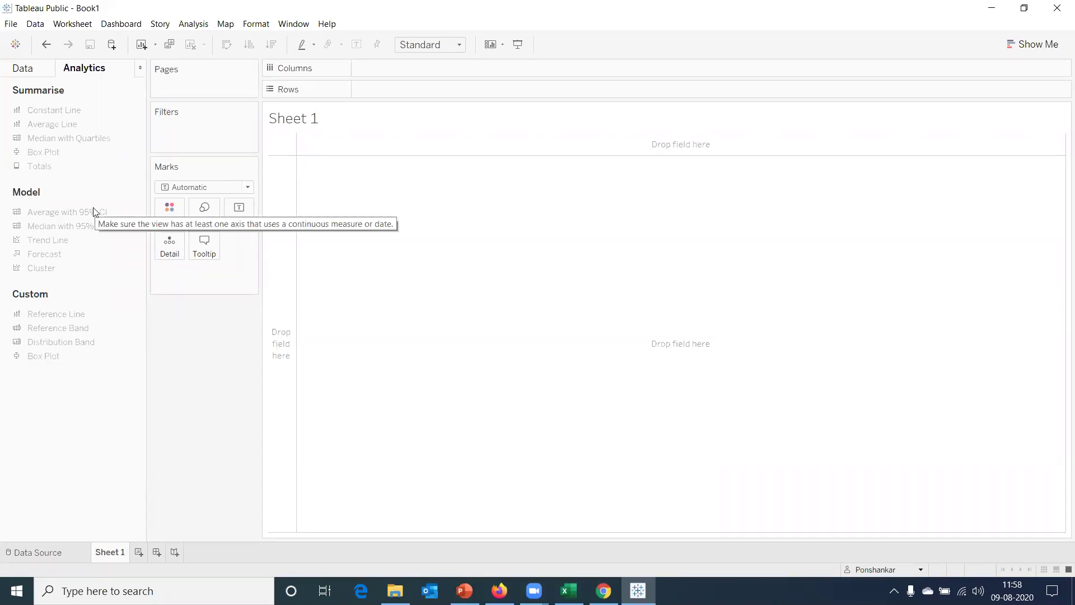
left_click(22, 71)
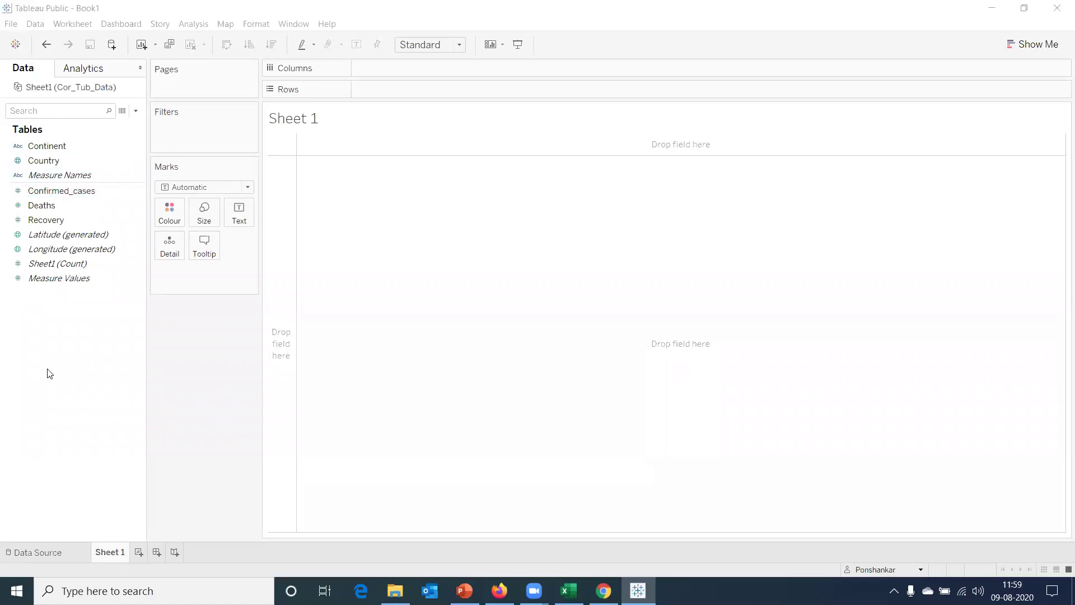
left_click(19, 208)
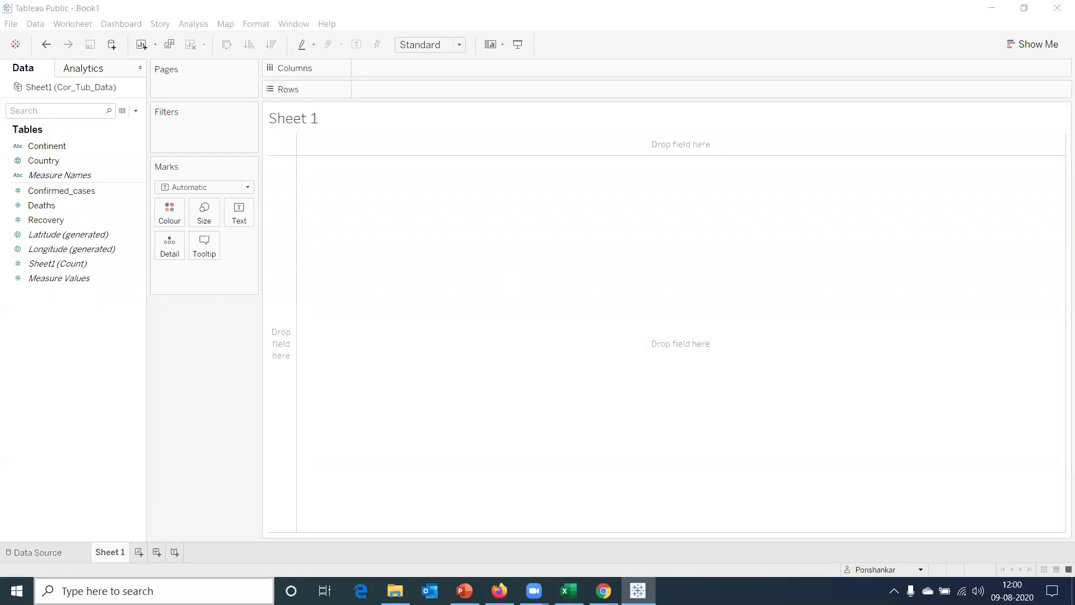
Open a new Notepad note and write Dimensions and Measures on two separate lines
left_click(154, 590)
type("n")
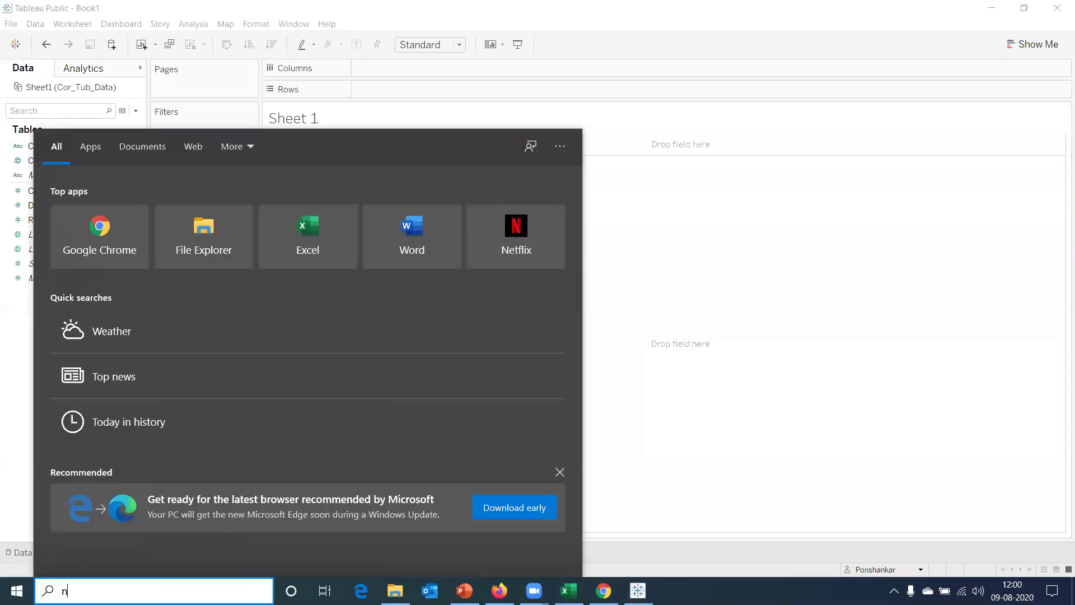
type("otepad")
left_click(142, 202)
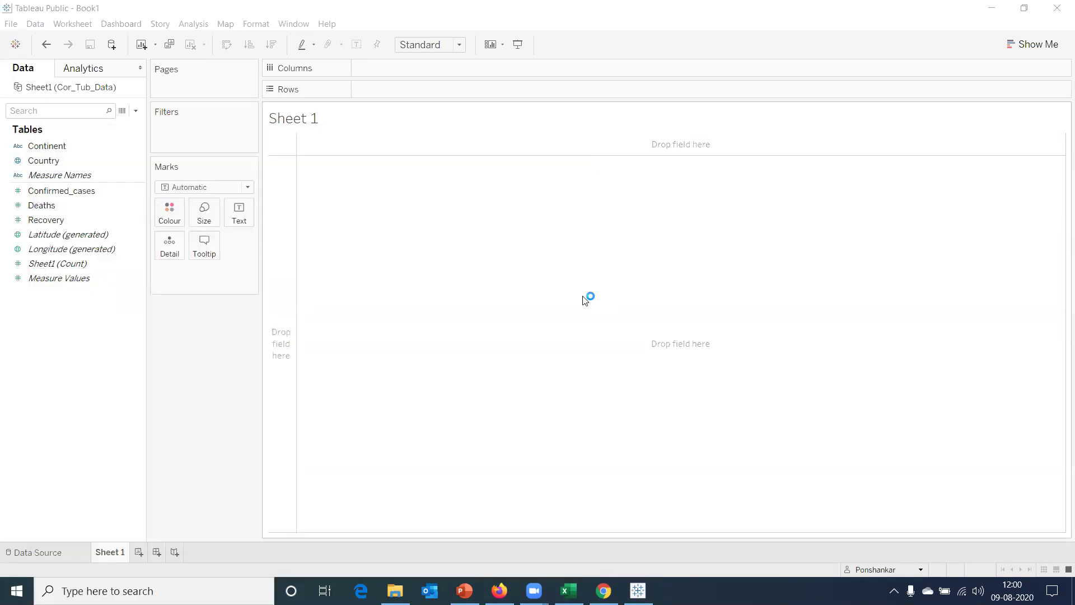
type("Diem")
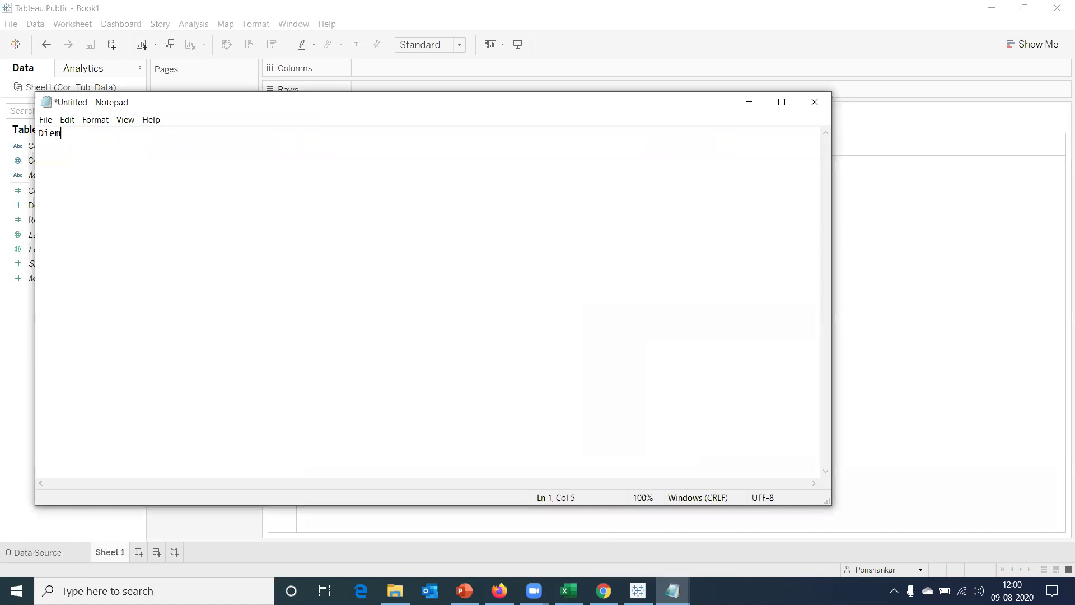
key("BackSpace")
key("BackSpace")
type("mensions :")
key("BackSpace")
key("BackSpace")
type("Measures")
Move the Dimensions and Measures note clear of Tableau's field list and close the extra blank Notepad window
left_click_drag(670, 101, 936, 101)
left_click(108, 105)
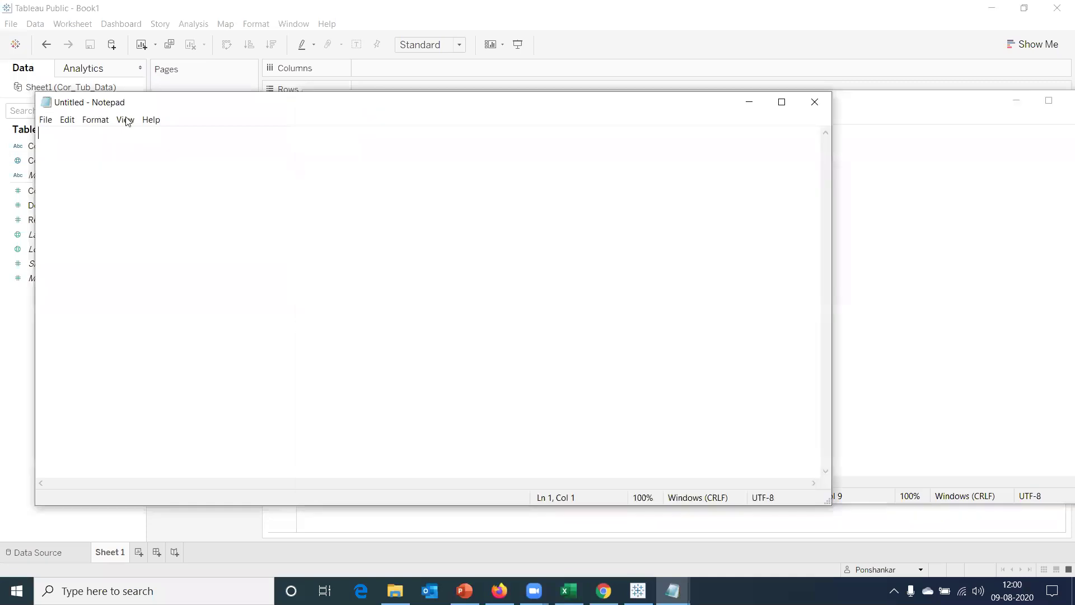
left_click(815, 101)
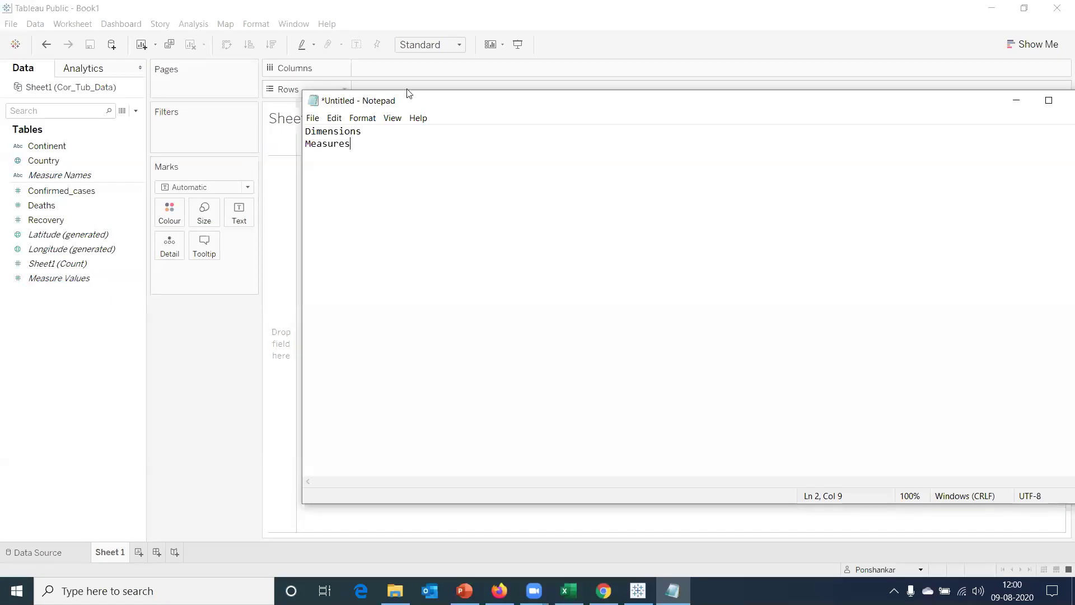
Extend the Dimensions line of the note with "- categorical fields - slice and dice data - Example Gender, country, product"
key("Up")
key("End")
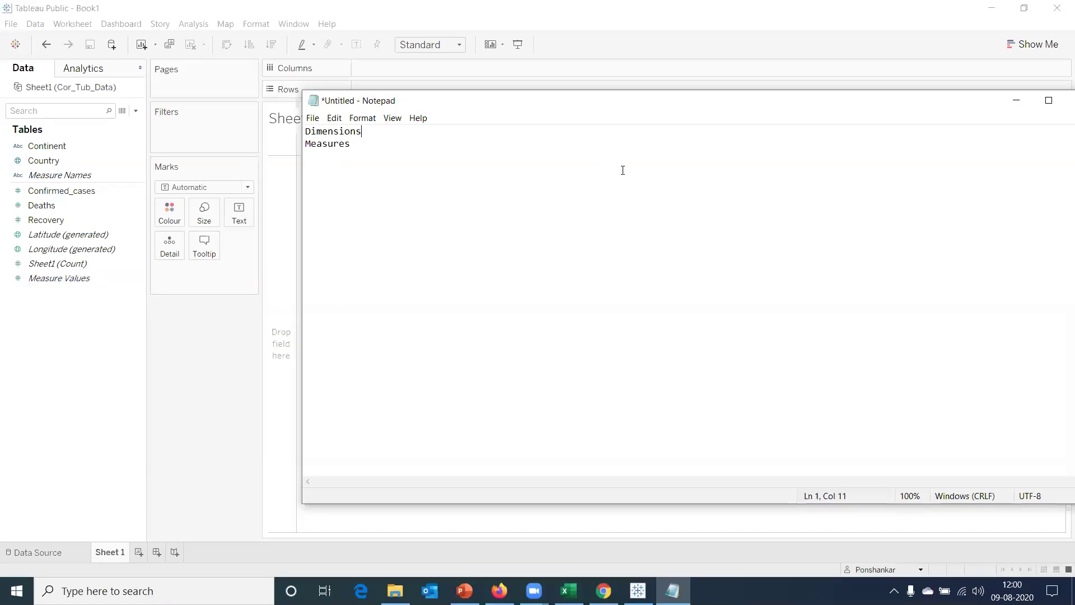
type("- categorical fields -")
type("sli")
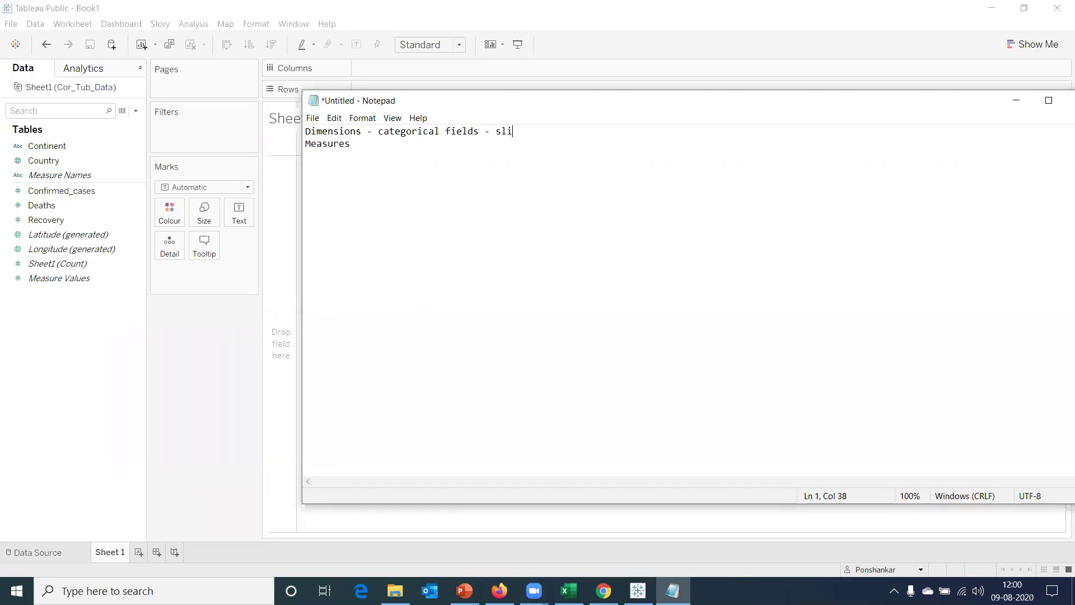
type("ce and dice data - Example Gender")
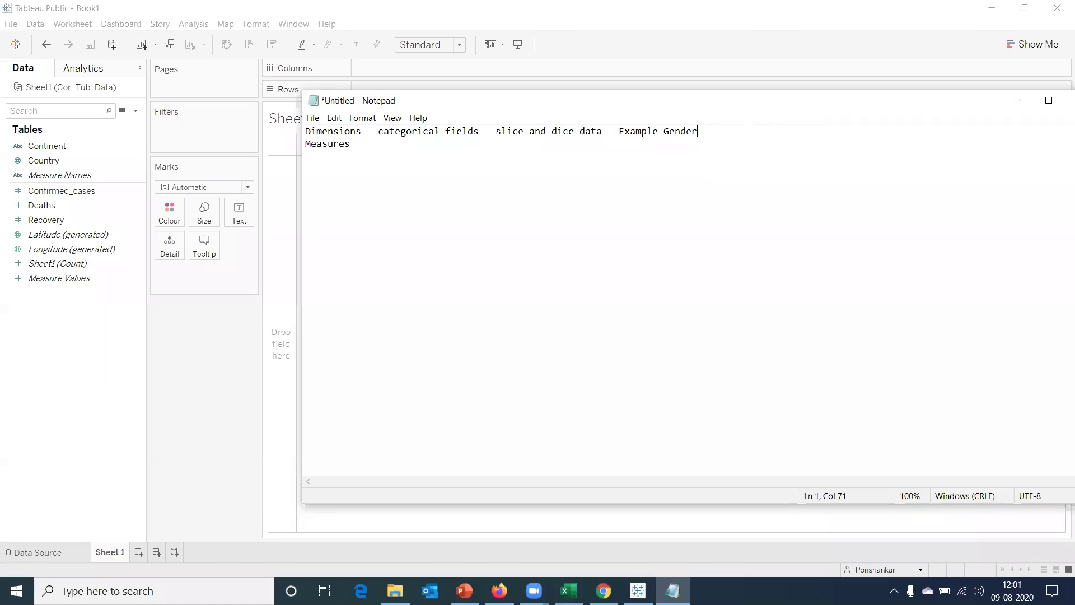
type(", country, product")
Switch to the Cor_Tub_Data workbook in Excel and examine the Continent and Country columns as examples of dimensions
left_click(569, 590)
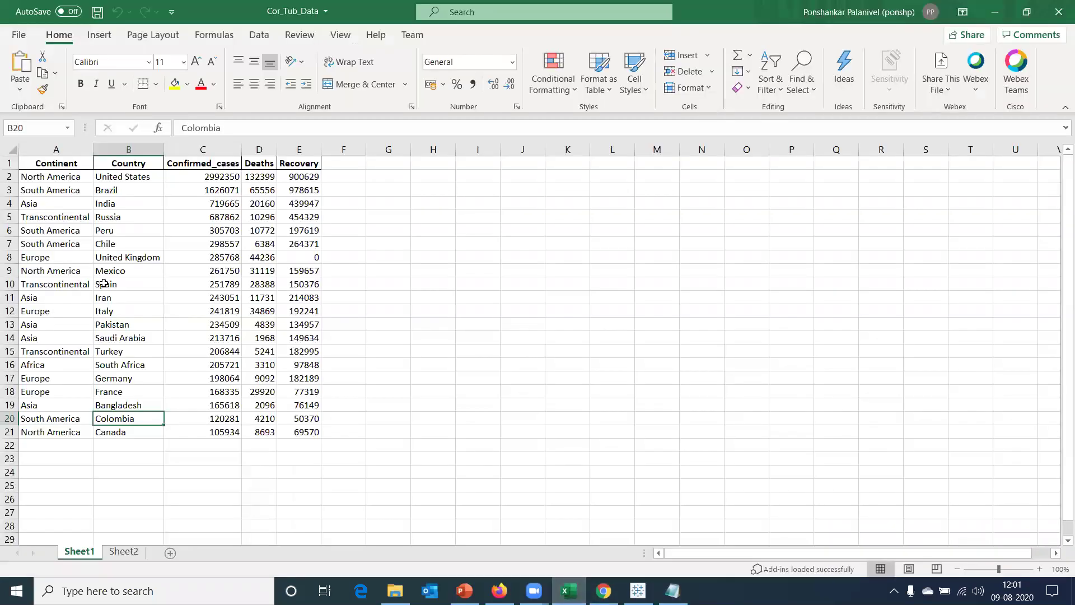
left_click(76, 163)
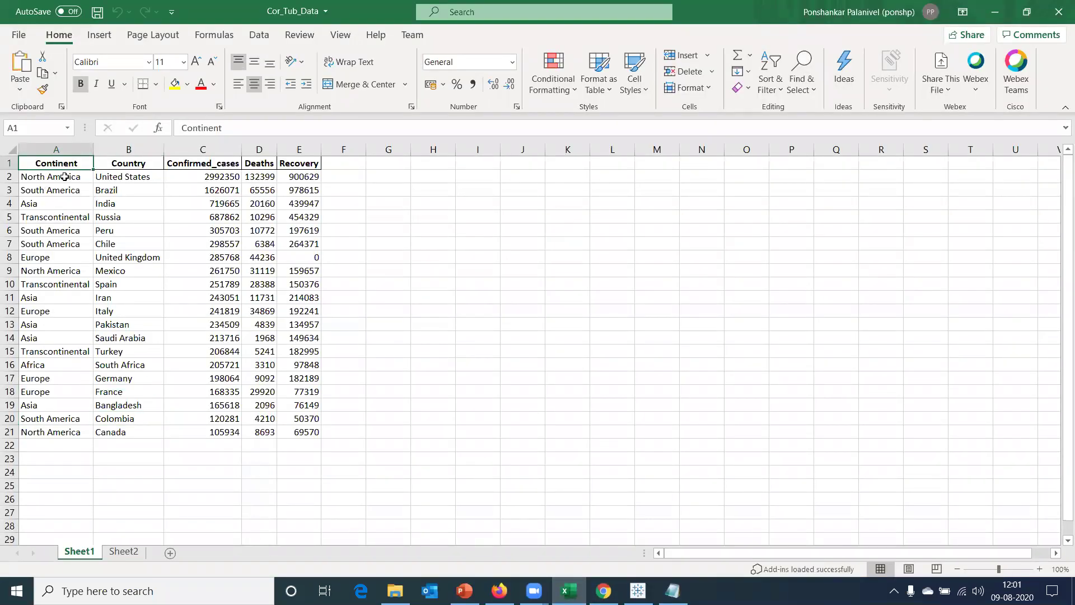
key("Down")
key("Right")
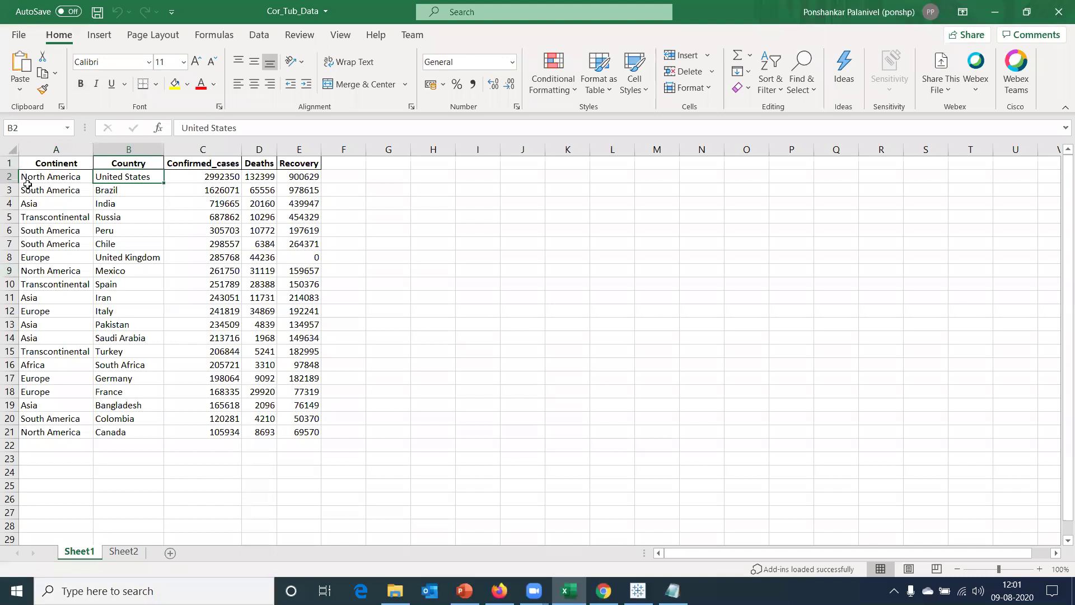
left_click(35, 147)
left_click(42, 176)
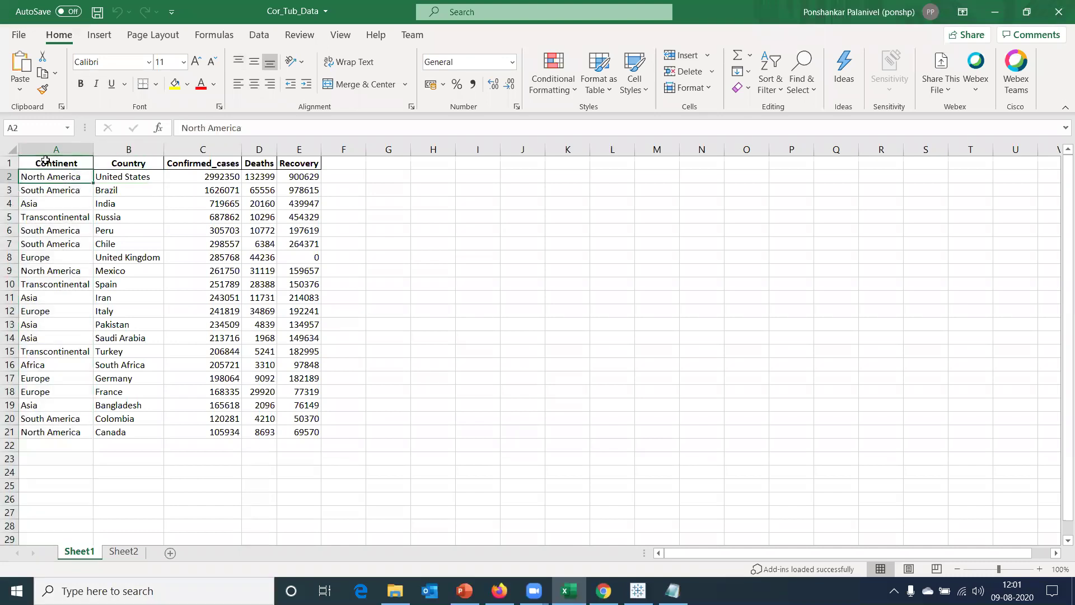
left_click(46, 149)
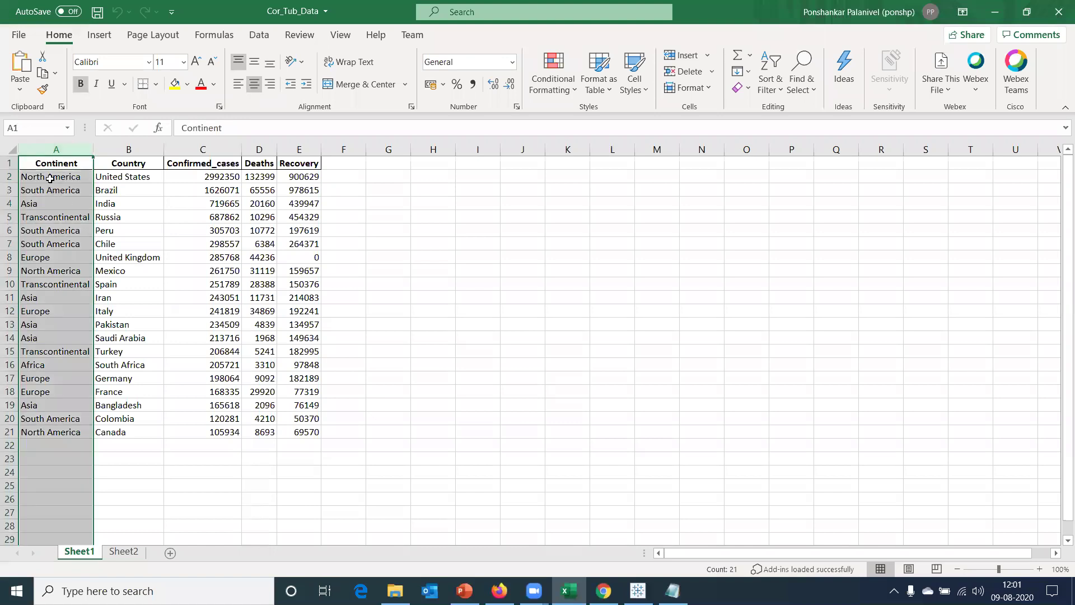
left_click(49, 176)
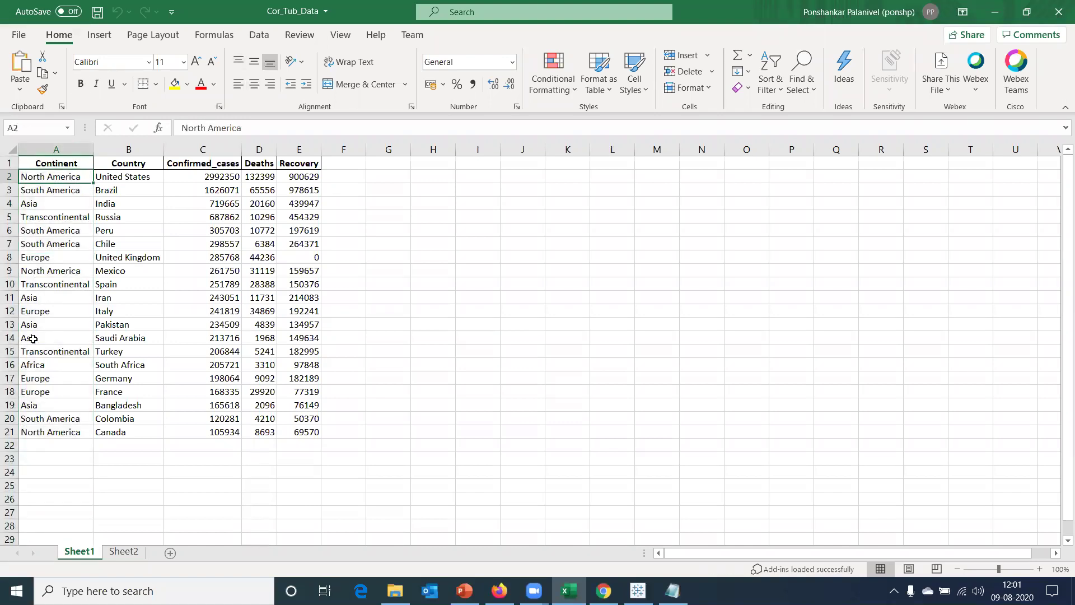
left_click(48, 149)
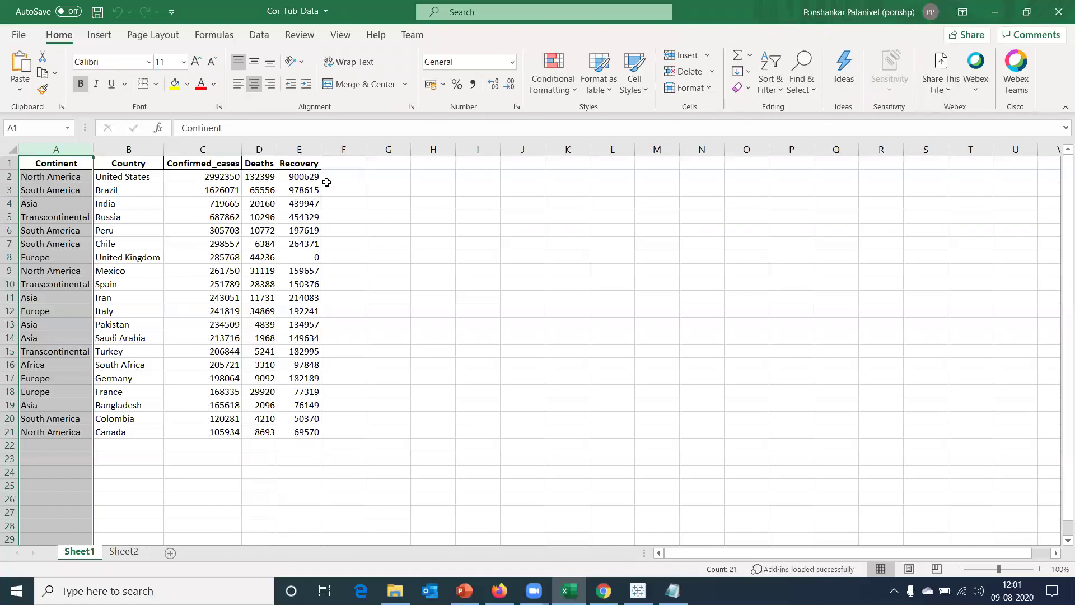
left_click(56, 163)
left_click(135, 170)
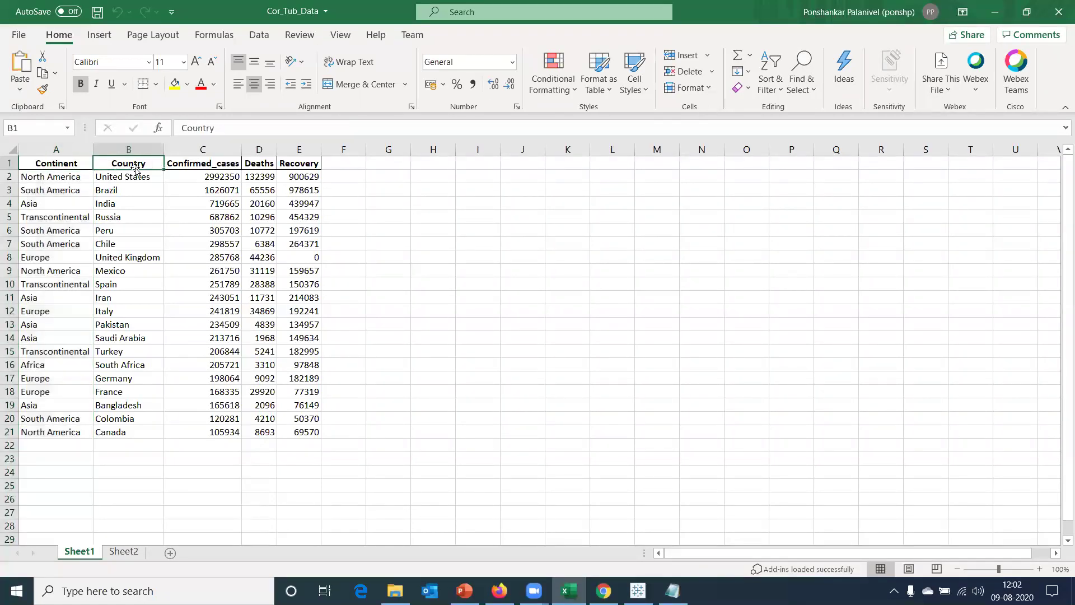
left_click(77, 168)
Return to the Notepad note and extend the Measures line with "- Facts, numerical variables - that are used for aggregation"
left_click(672, 590)
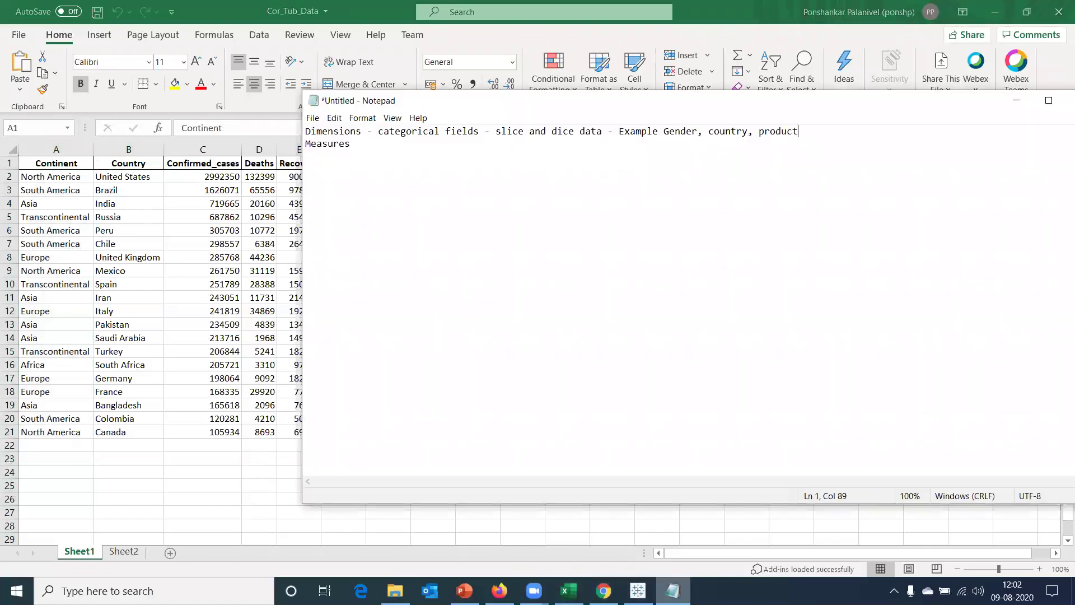
left_click(380, 147)
type("- Facts, numerical vari")
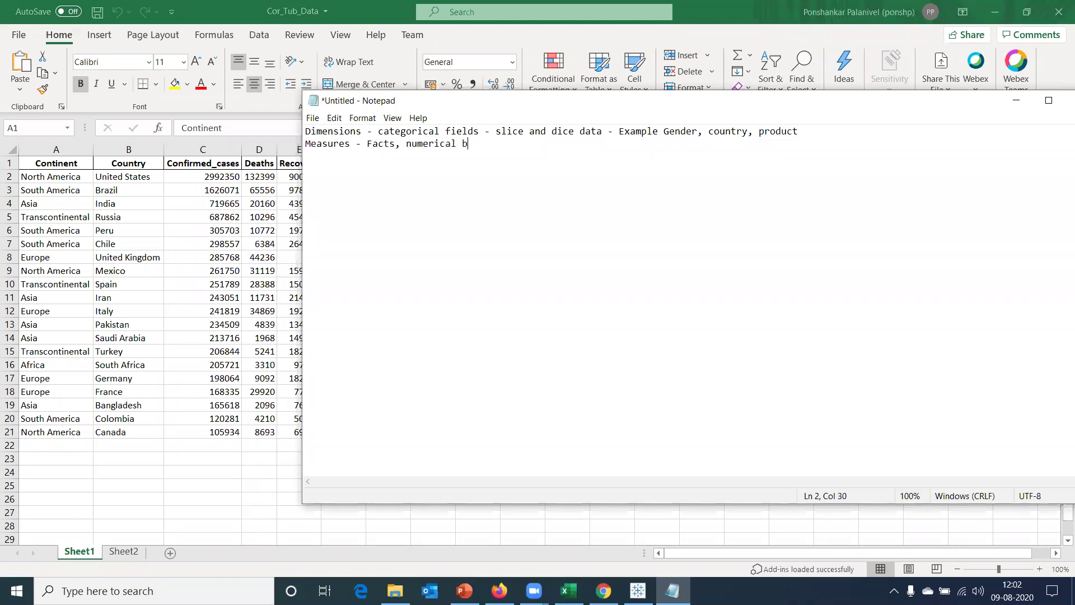
type("ables")
type("- that are agg")
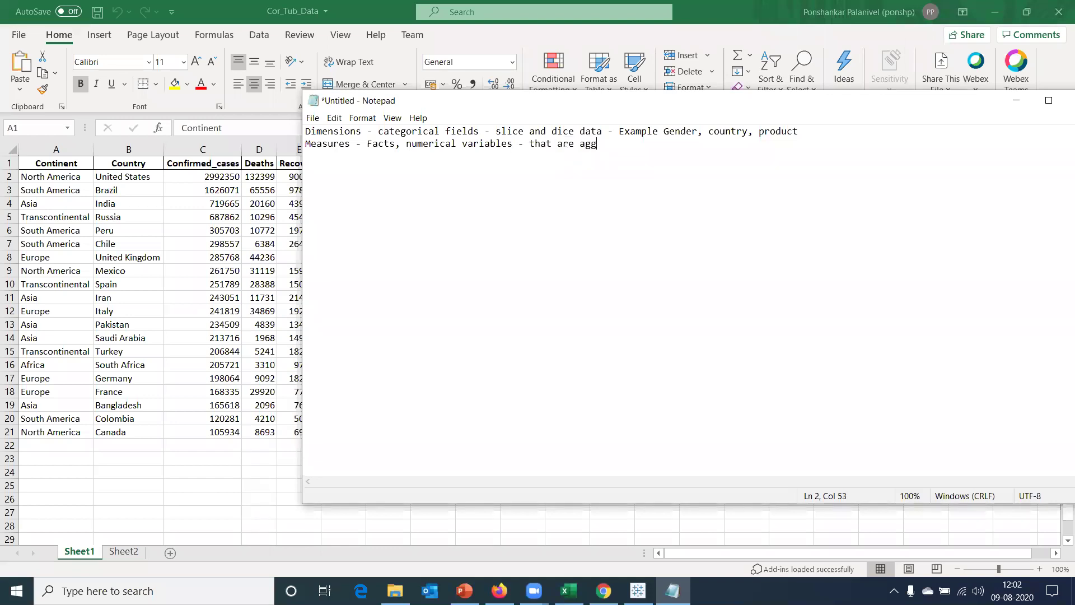
key("BackSpace")
key("BackSpace")
key("BackSpace")
type("used for aggregation")
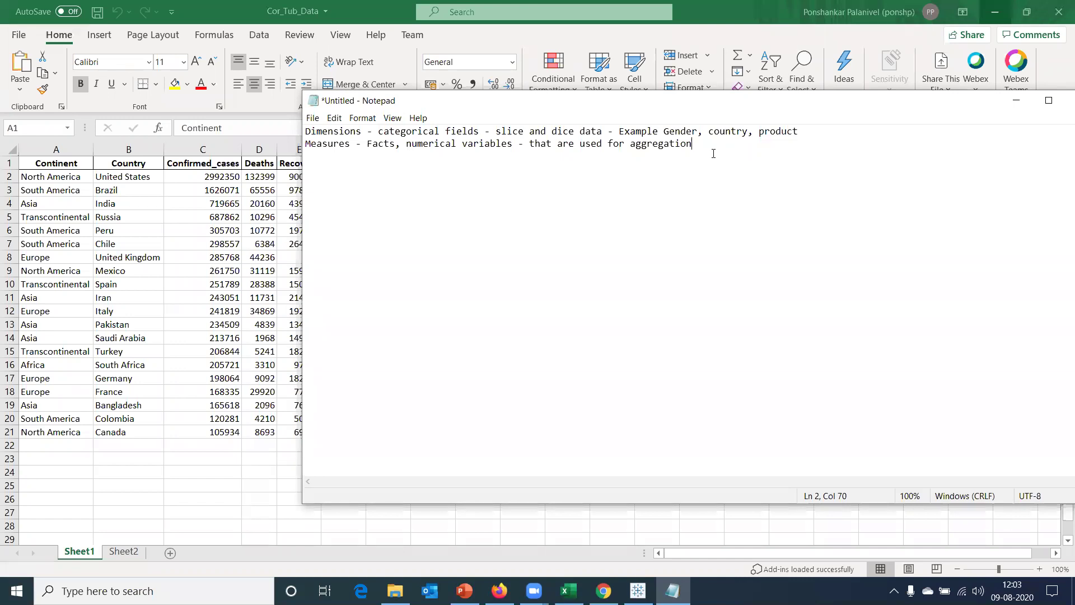
Minimise the note and switch back to the empty Sheet 1 worksheet in Tableau Public
left_click(1021, 94)
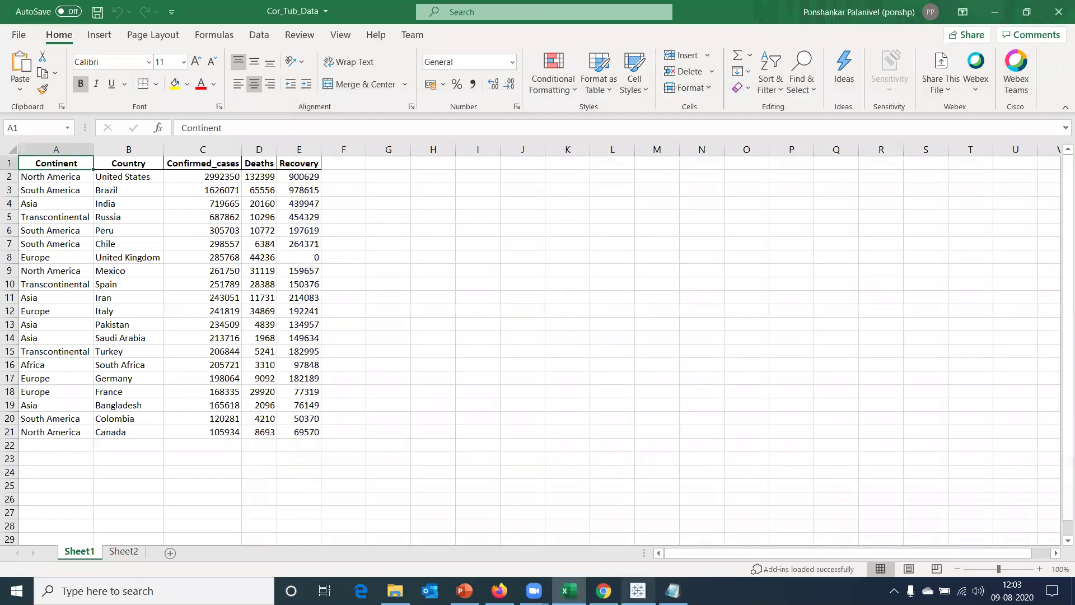
left_click(638, 590)
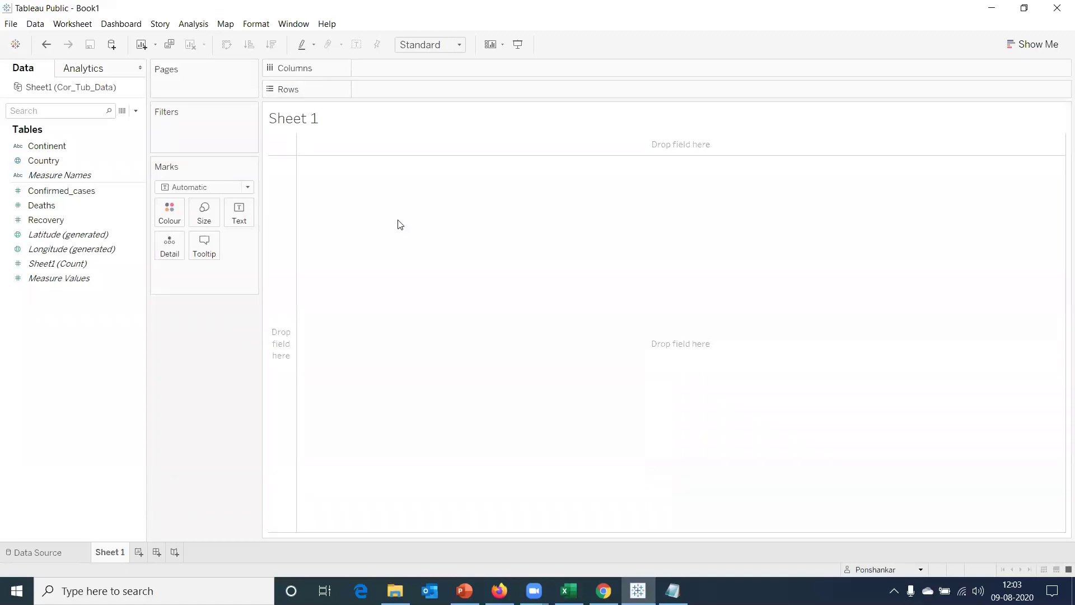
left_click(47, 219)
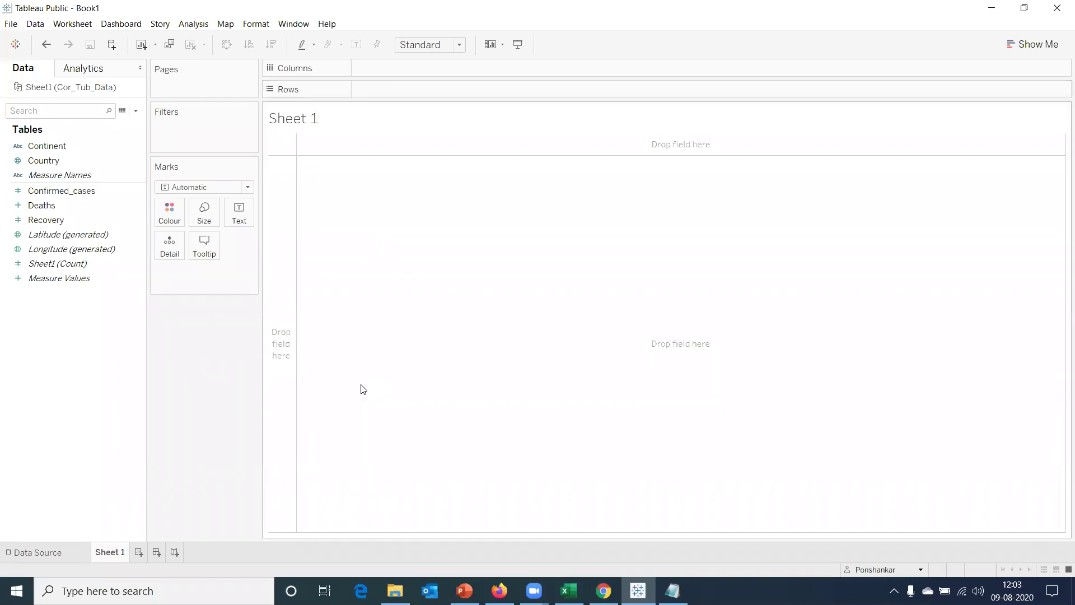
List Country in the rows of Sheet 1 and look over the available mark types without changing the type
left_click_drag(52, 158, 380, 91)
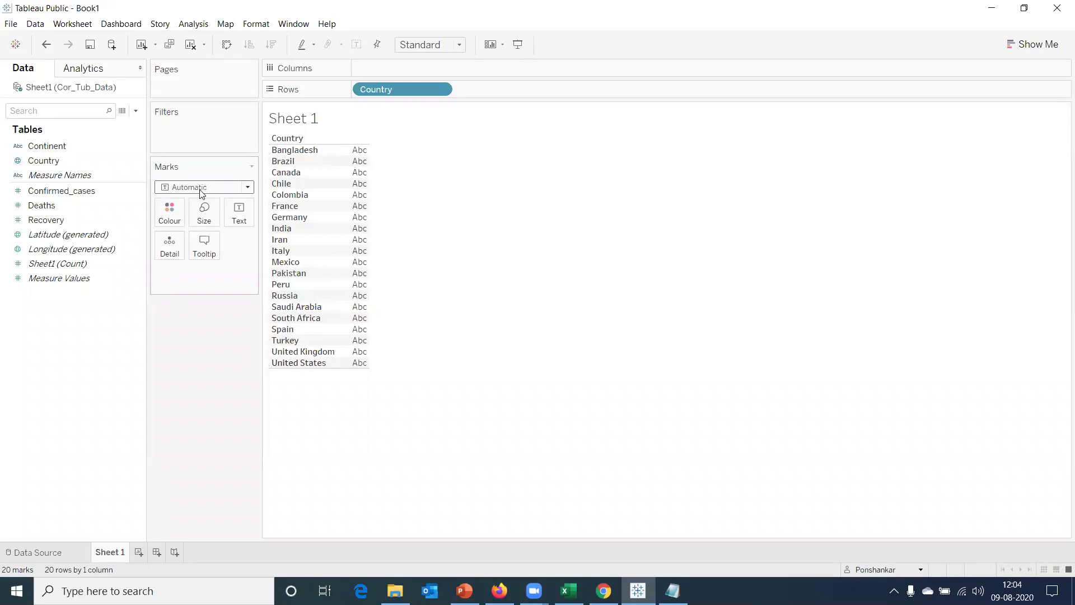
left_click(247, 187)
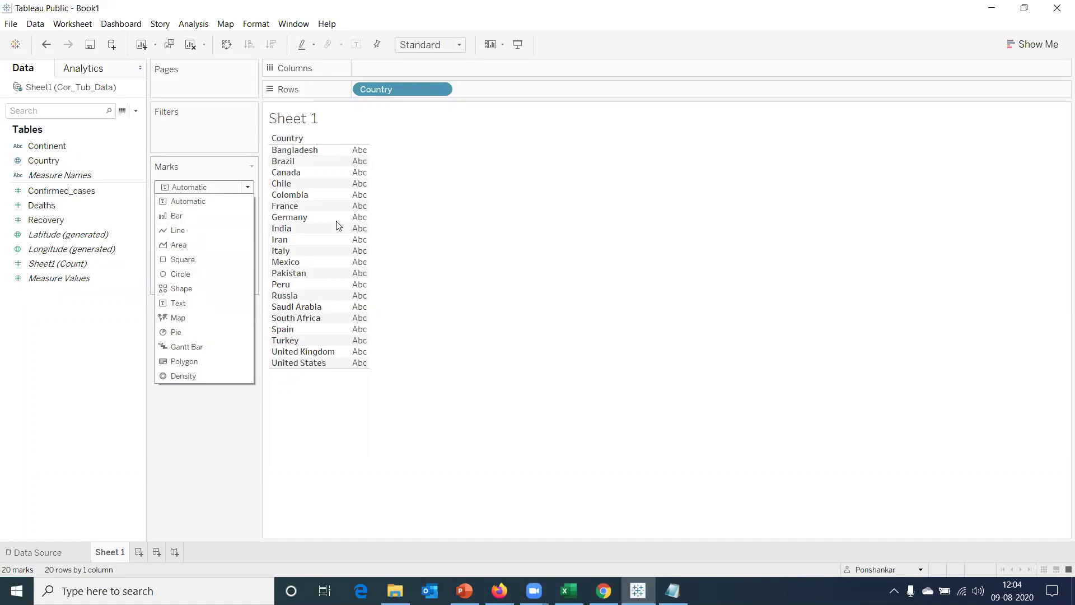
left_click(425, 220)
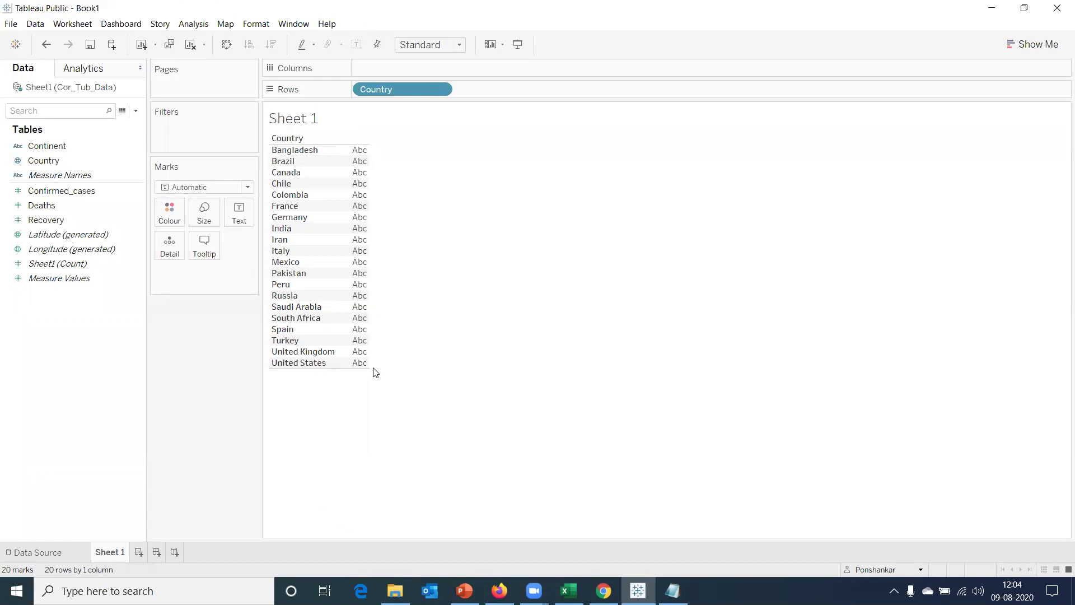
Add Confirmed_cases to the view as a summed value for each country
left_click(67, 234)
left_click(182, 237)
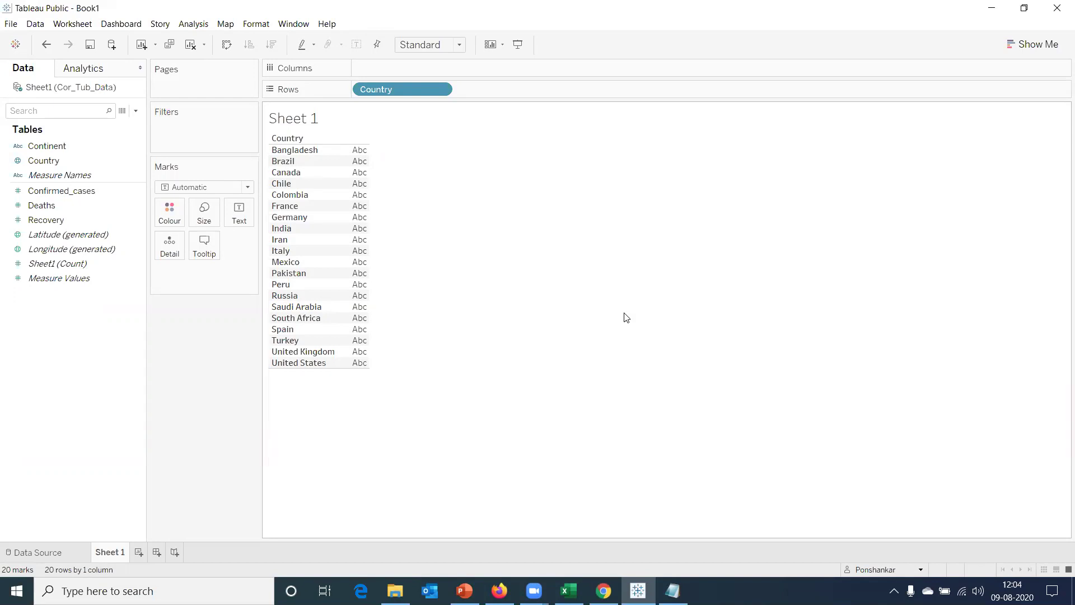
left_click(33, 176)
left_click(35, 191)
double_click(35, 190)
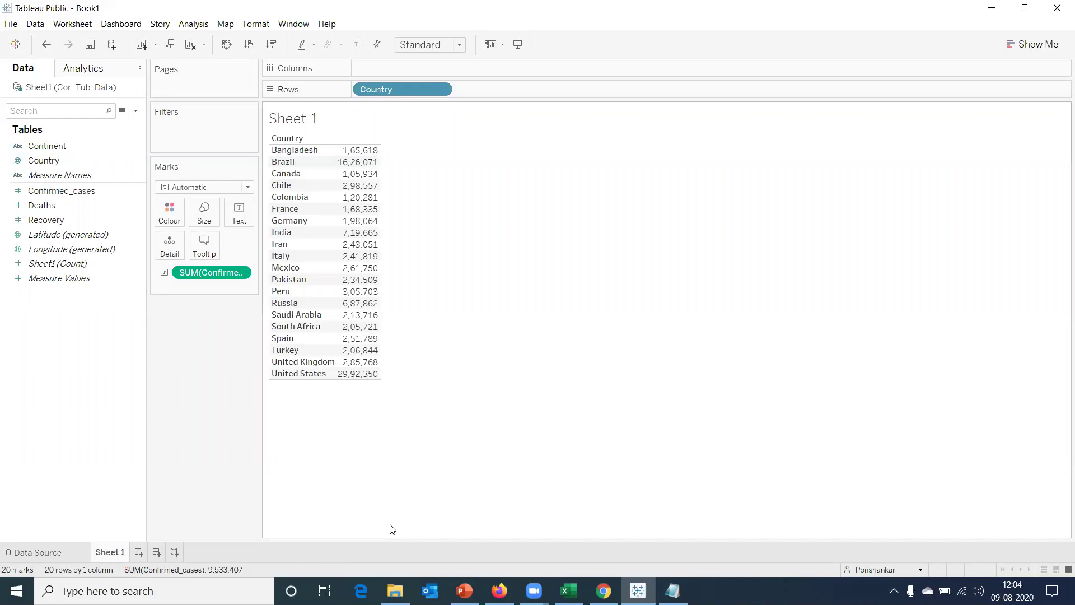
Remove Country from the rows and the summed Confirmed_cases from the marks to empty the worksheet
left_click(56, 159)
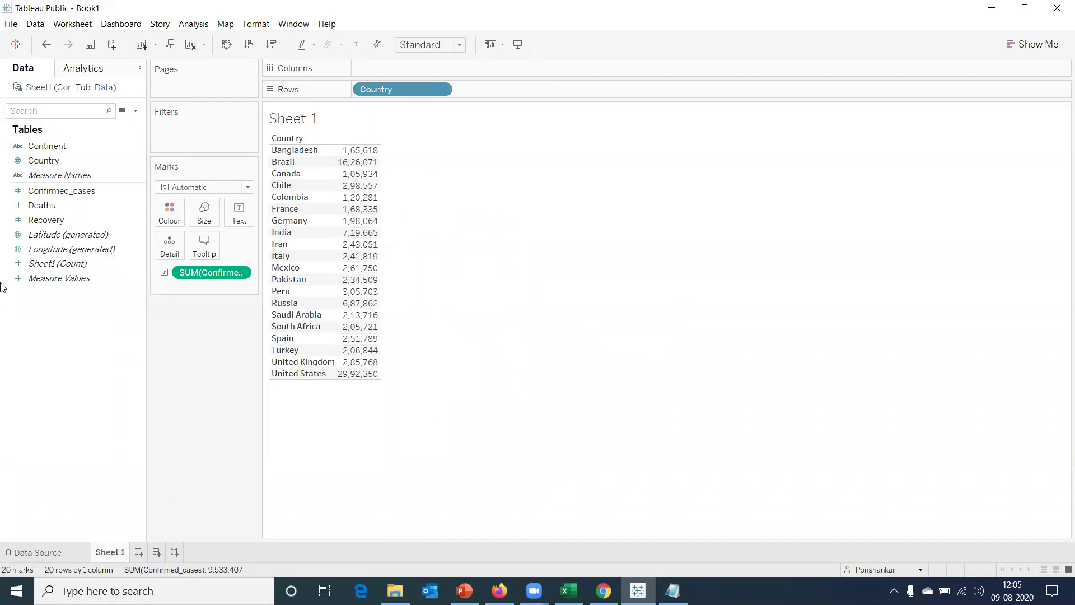
left_click(82, 143)
left_click_drag(390, 99, 84, 263)
left_click_drag(192, 272, 3, 324)
List Continent in the rows and show the sum of Confirmed_cases for each continent
left_click(53, 146)
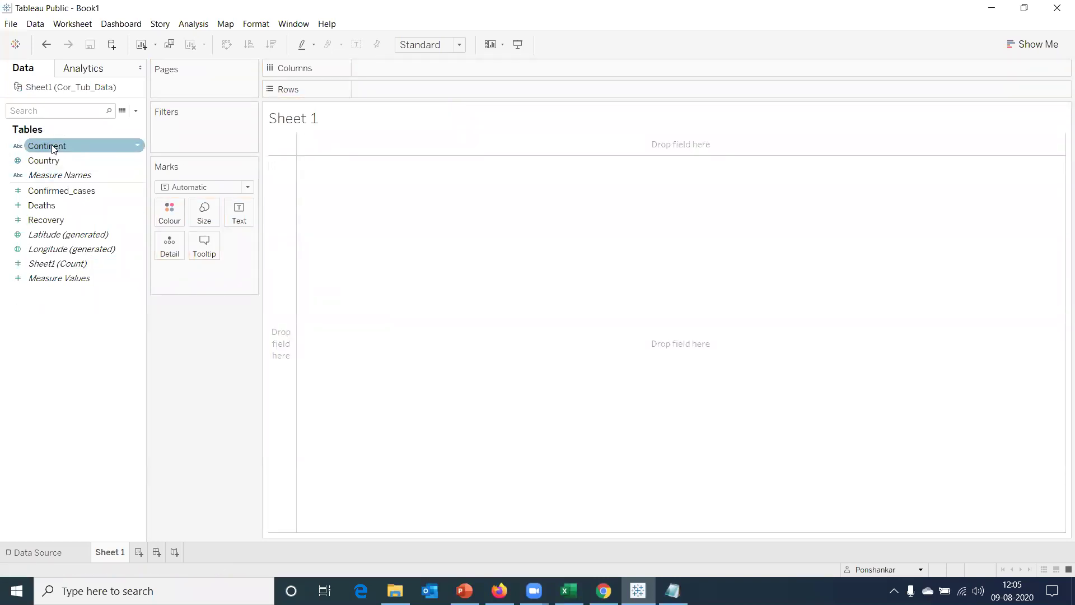
double_click(52, 146)
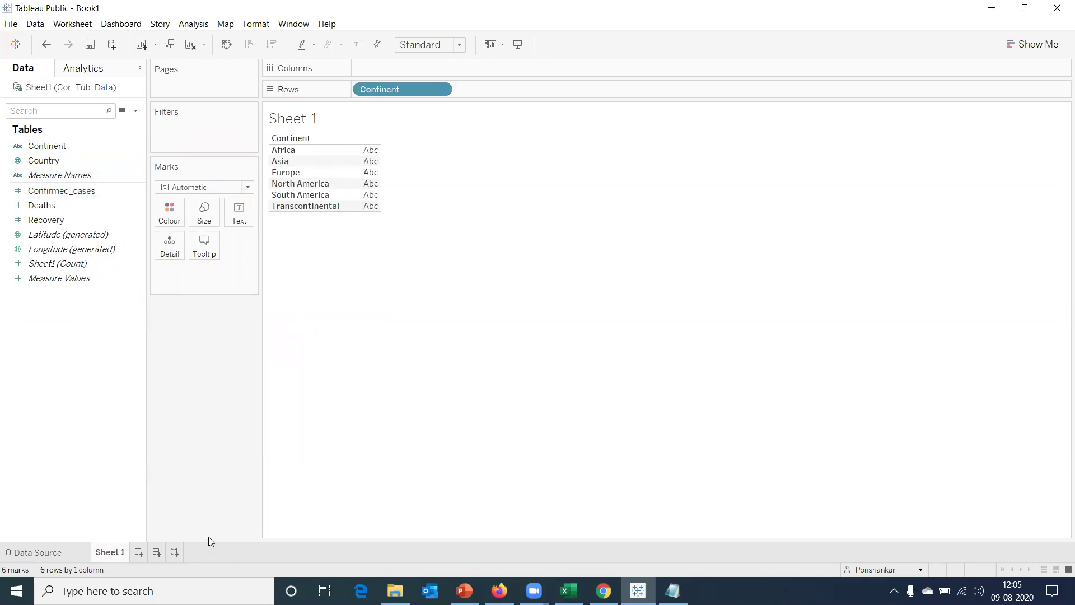
double_click(71, 191)
mouse_move(42, 205)
left_mouse_down()
mouse_move(407, 168)
mouse_move(328, 485)
mouse_move(113, 295)
mouse_move(164, 278)
left_mouse_up()
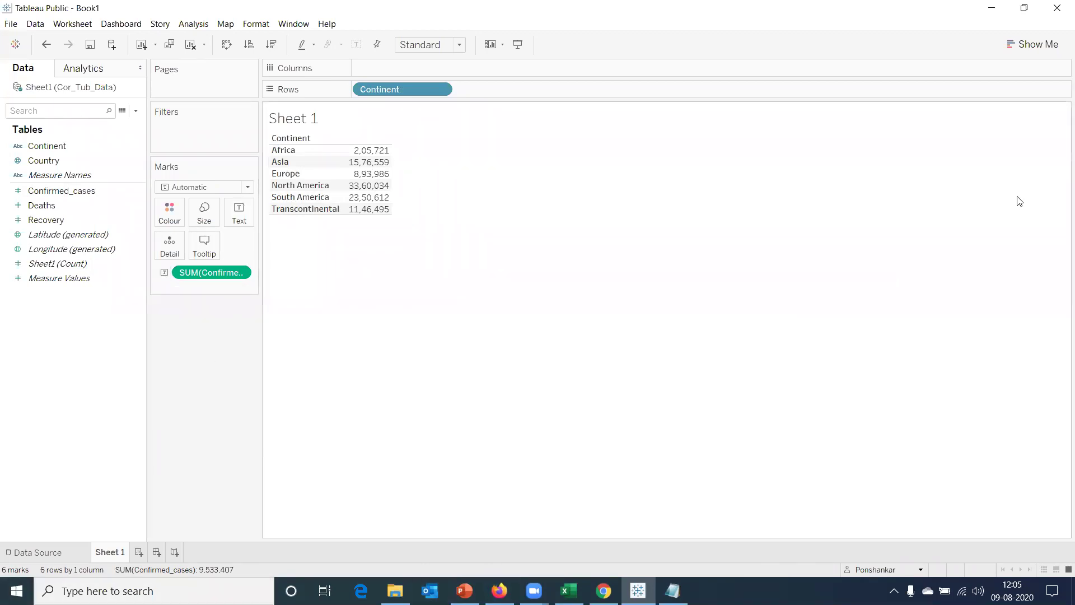
Look over the suggested chart types and turn the continent table into a pie chart using Show Me
left_click(1039, 50)
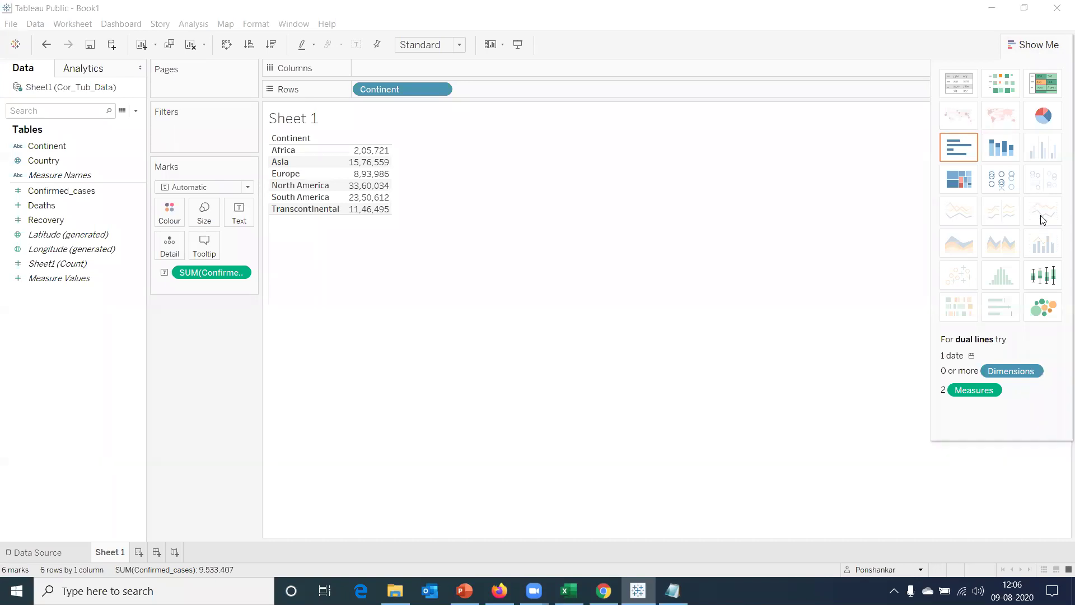
left_click(45, 148)
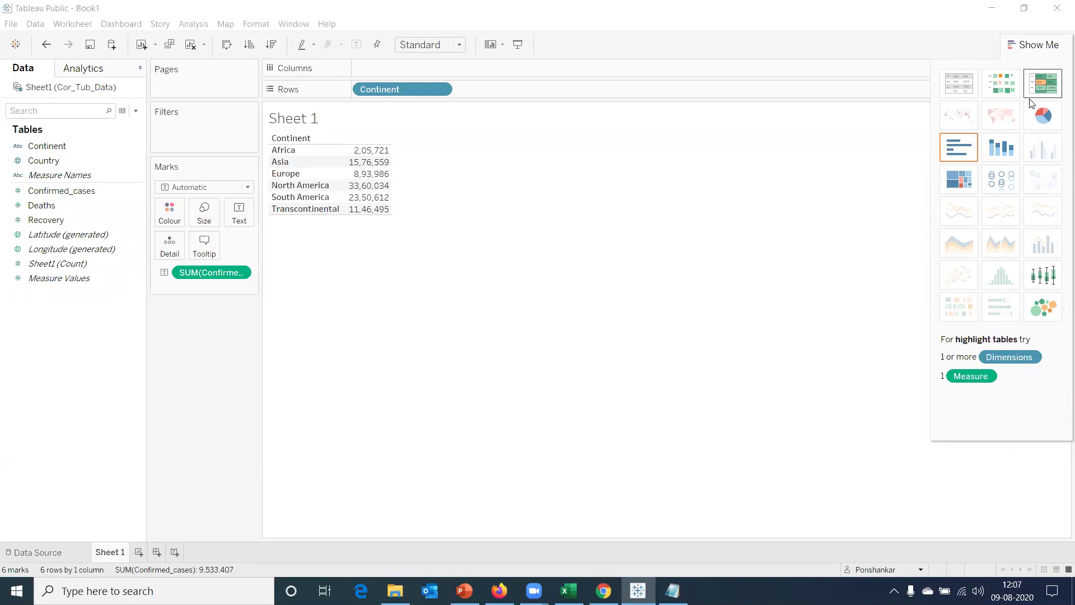
left_click(1045, 124)
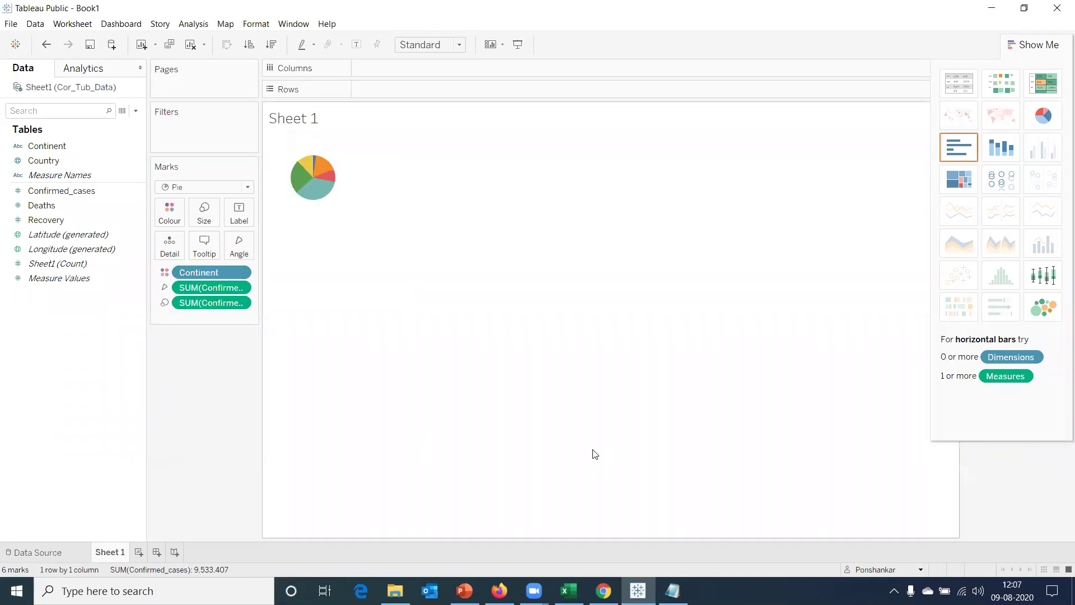
left_click(1028, 43)
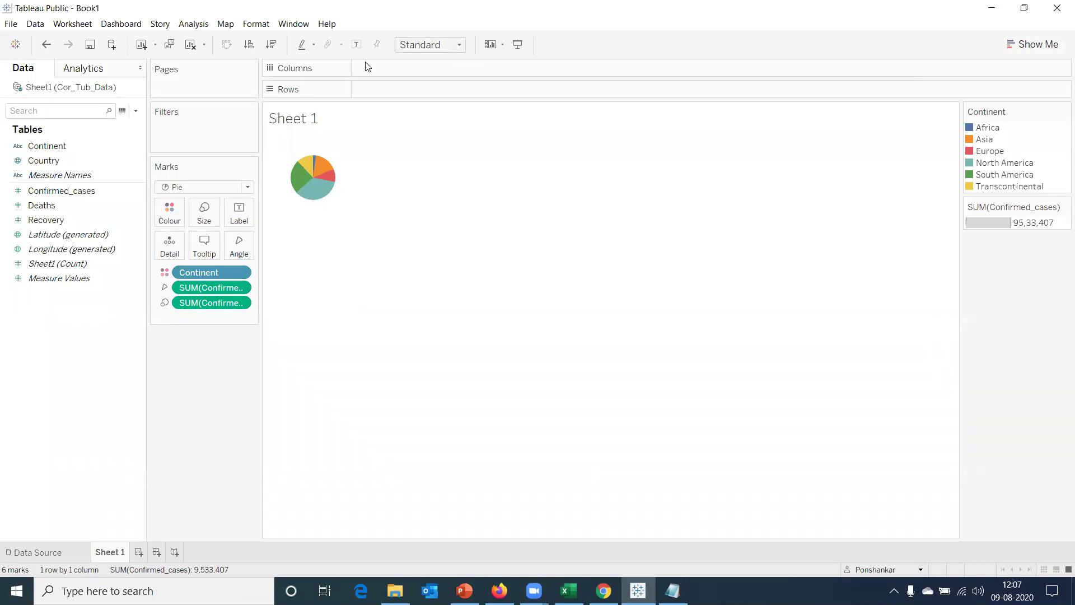
Fit the pie chart to Entire View and show its mark labels
left_click(460, 45)
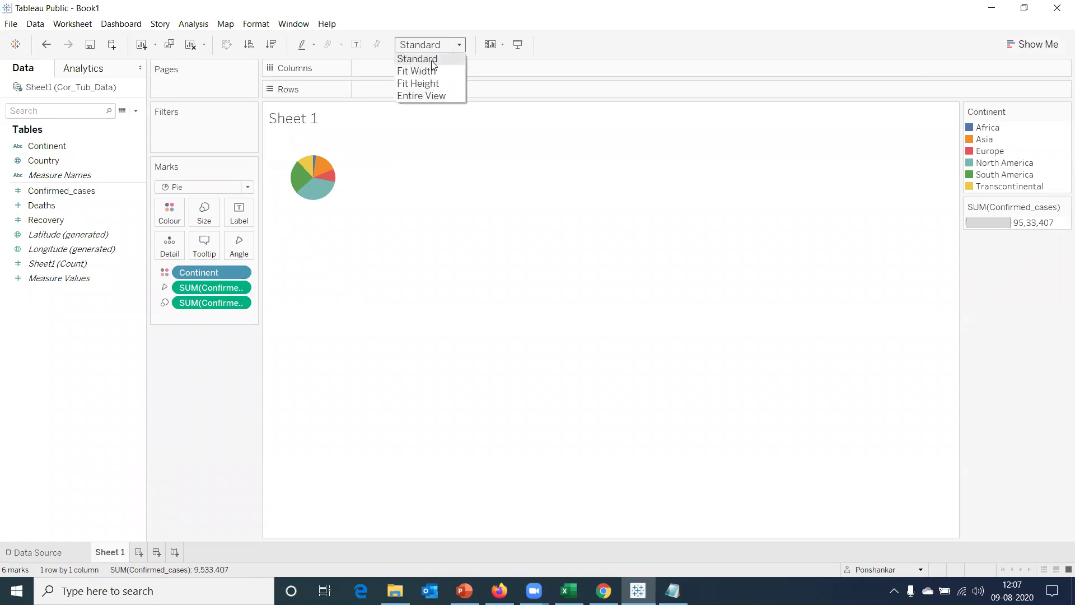
left_click(434, 95)
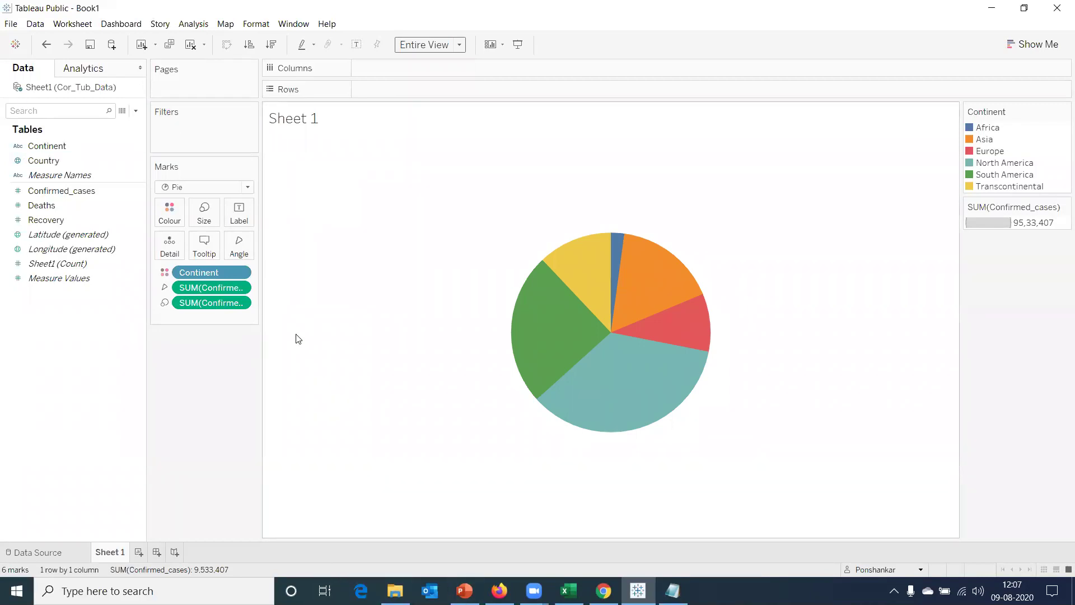
left_click(242, 219)
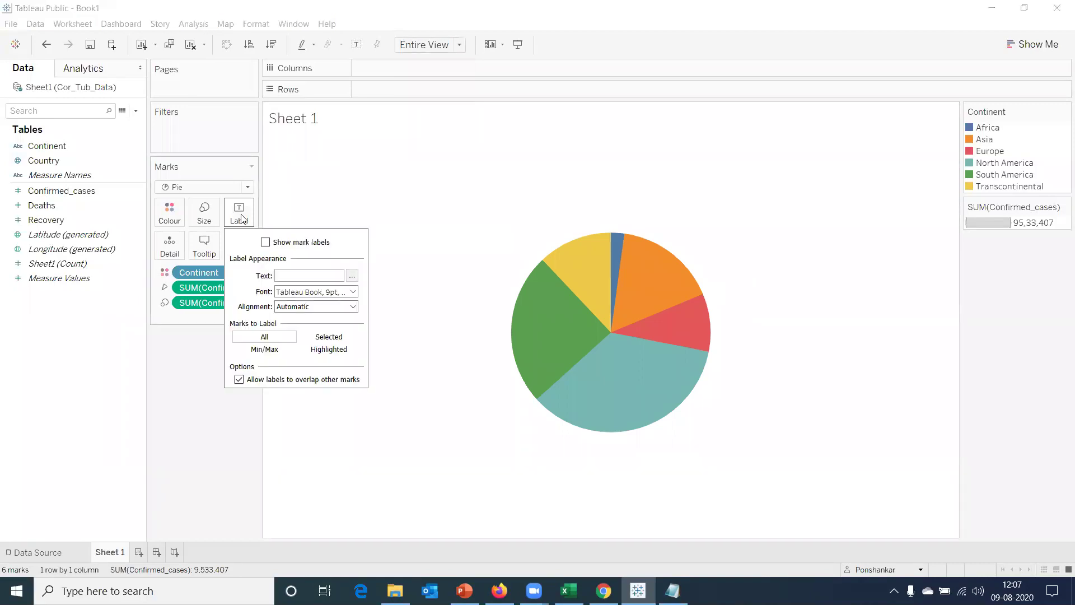
left_click(265, 242)
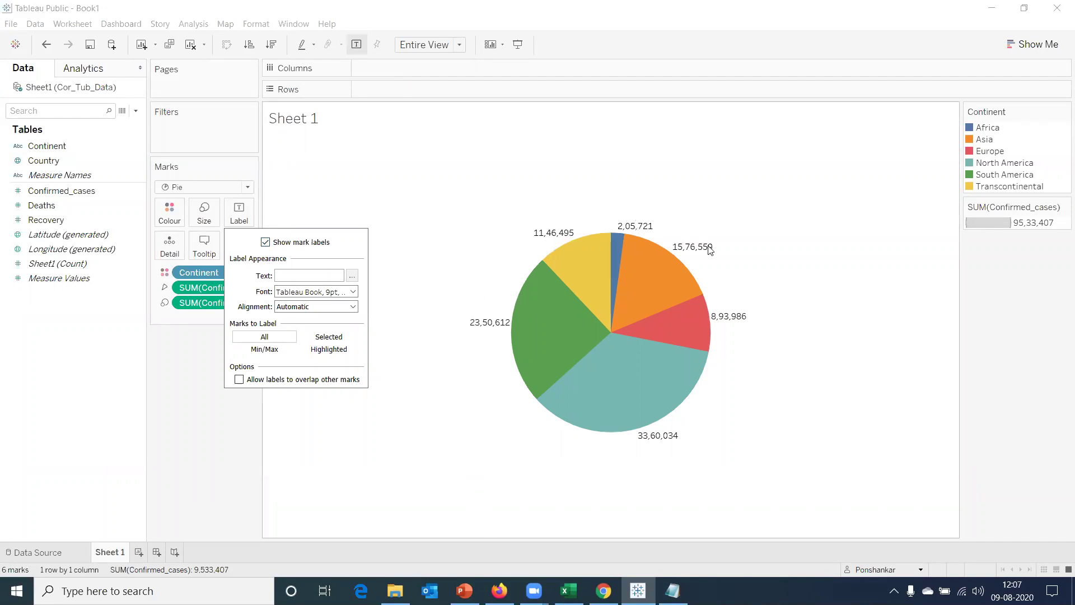
Label the pie slices with Continent and the sum of Confirmed_cases
left_click(425, 430)
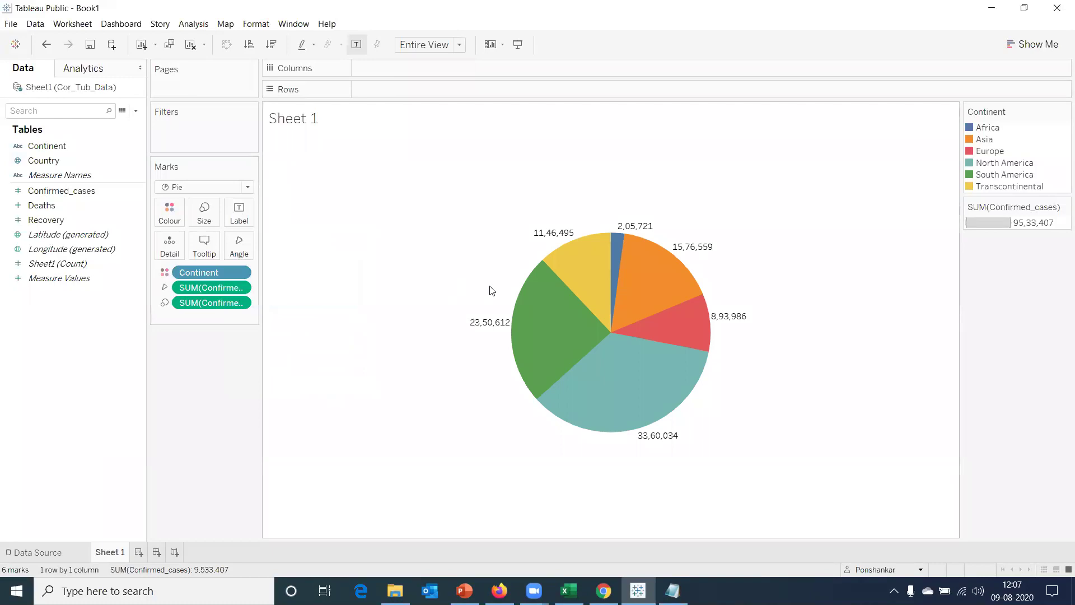
left_click(40, 149)
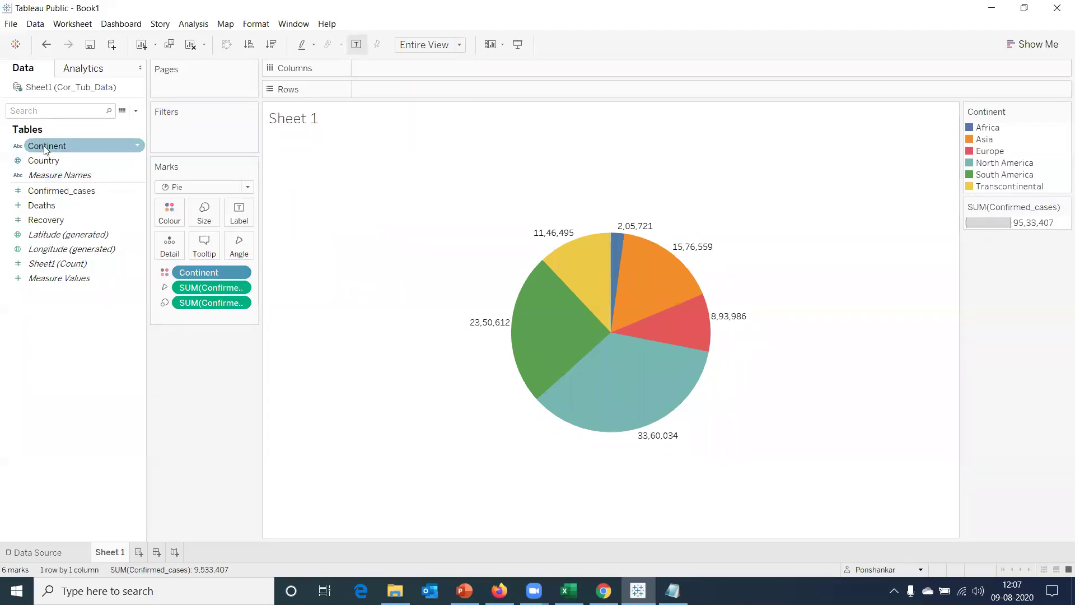
left_click_drag(46, 149, 236, 209)
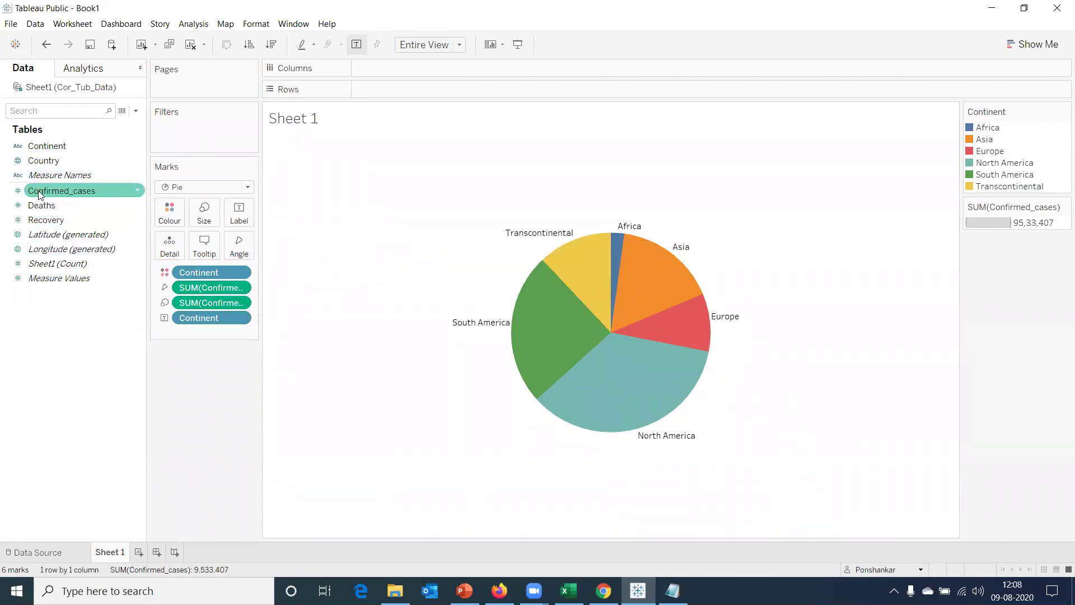
left_click_drag(38, 190, 241, 222)
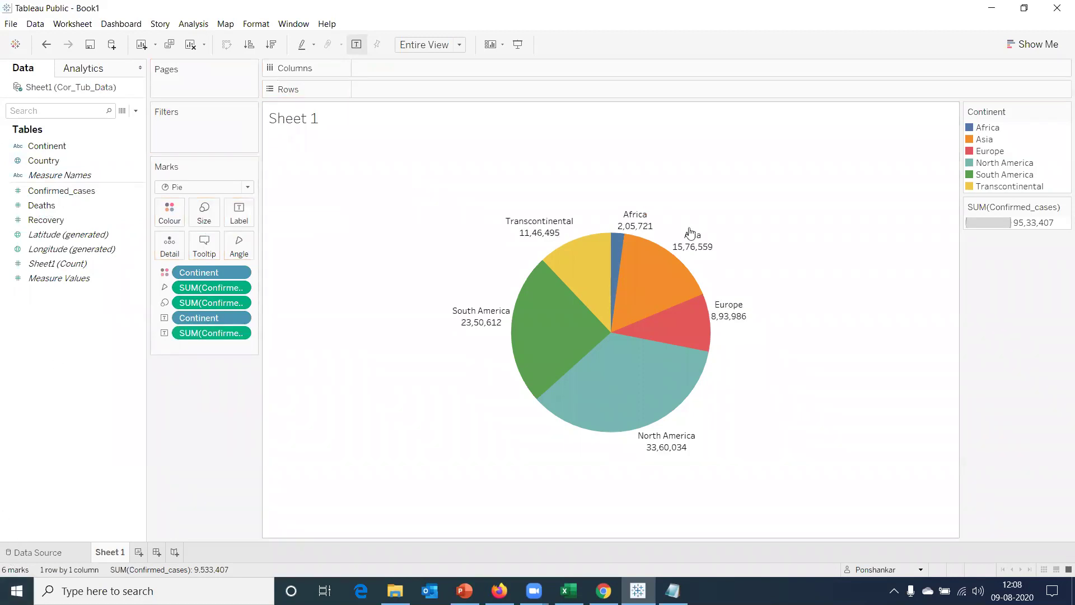
mouse_move(557, 240)
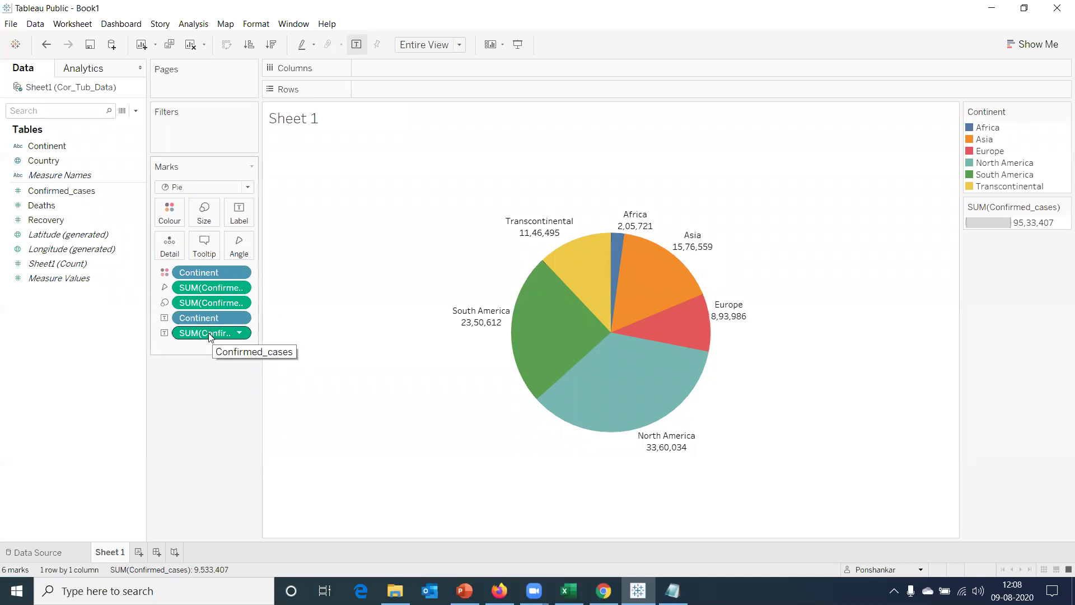
Open the formatting of the summed Confirmed_cases angle field and compare its Axis and Pane settings
left_click(240, 287)
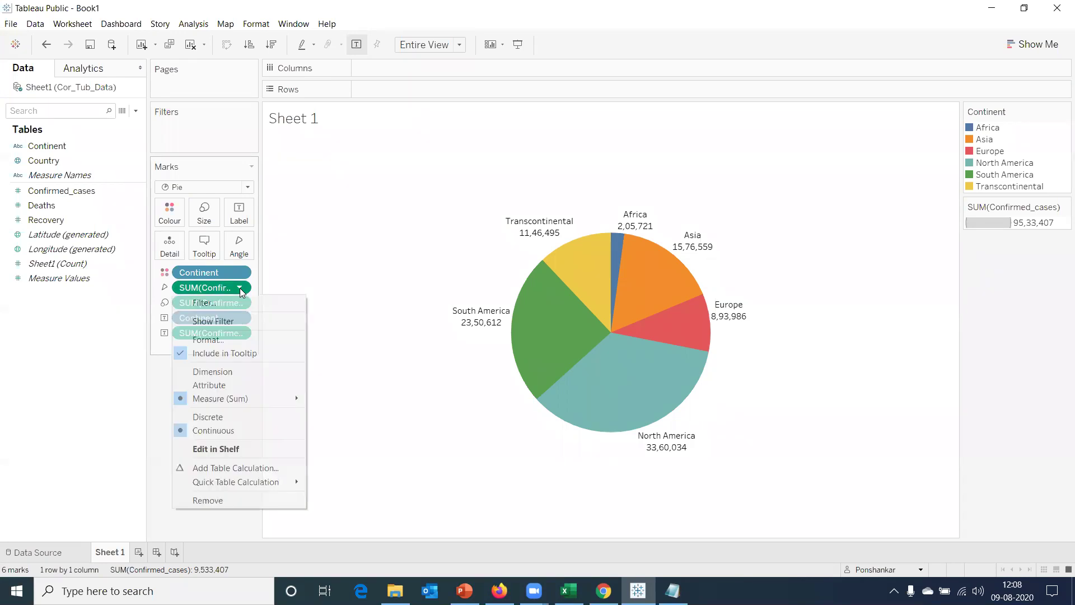
left_click(217, 338)
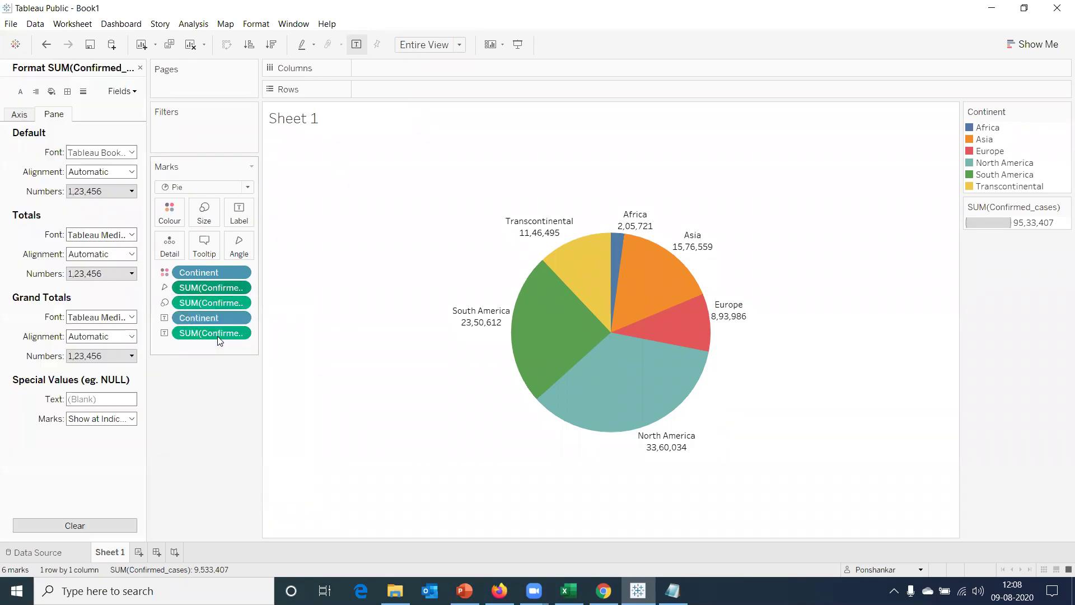
left_click(13, 118)
left_click(53, 114)
left_click(19, 114)
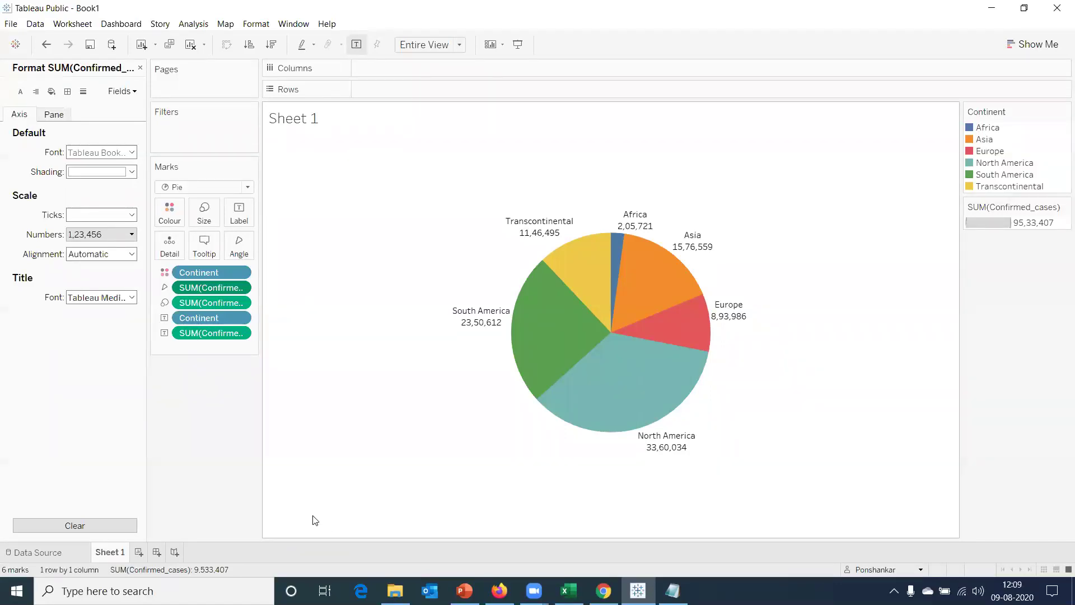
left_click(42, 115)
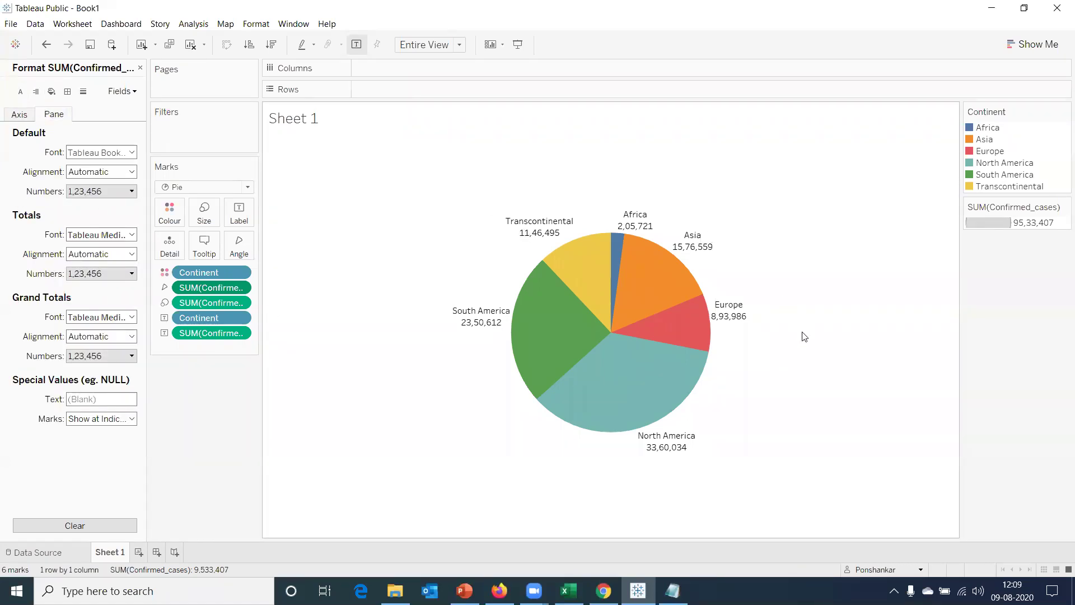
Format the default pane numbers of Confirmed_cases as Number (Custom) with 0 decimal places and Thousands (K) display units
left_click(131, 191)
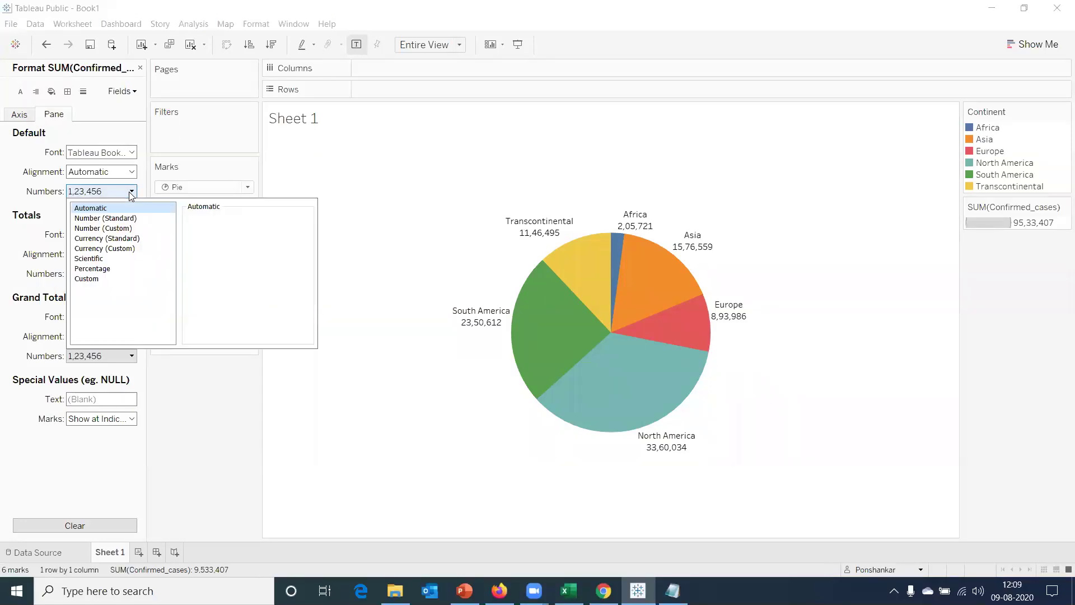
left_click(112, 228)
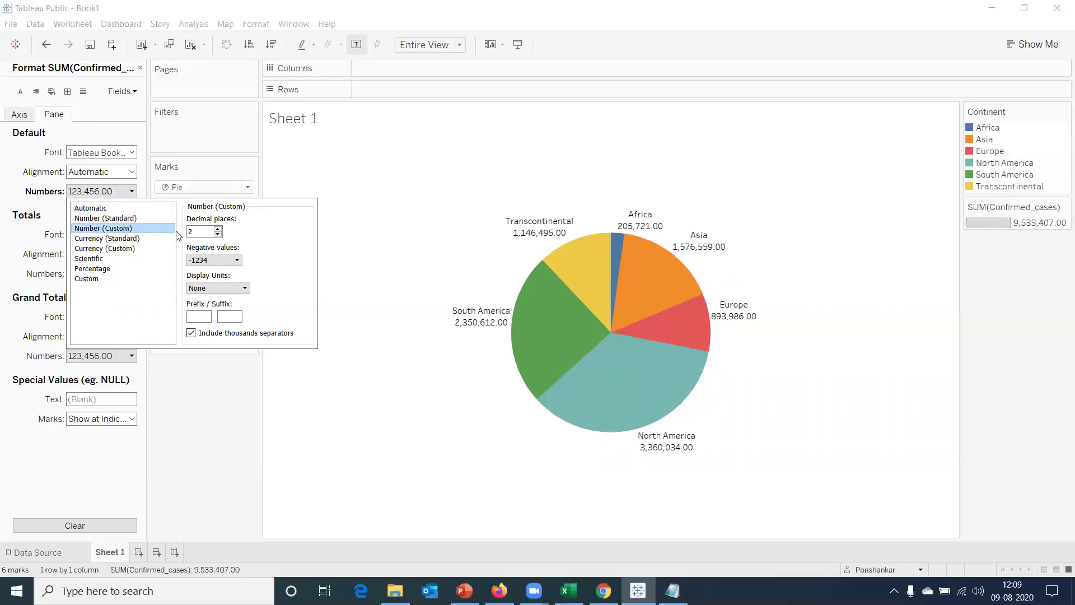
left_click(217, 234)
left_click(217, 234)
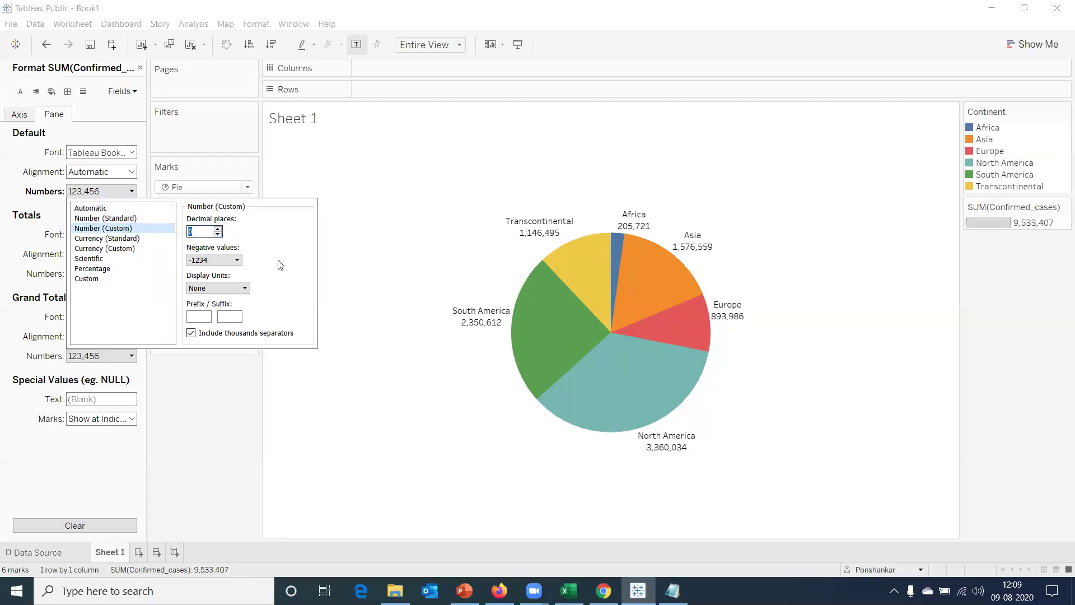
left_click(239, 292)
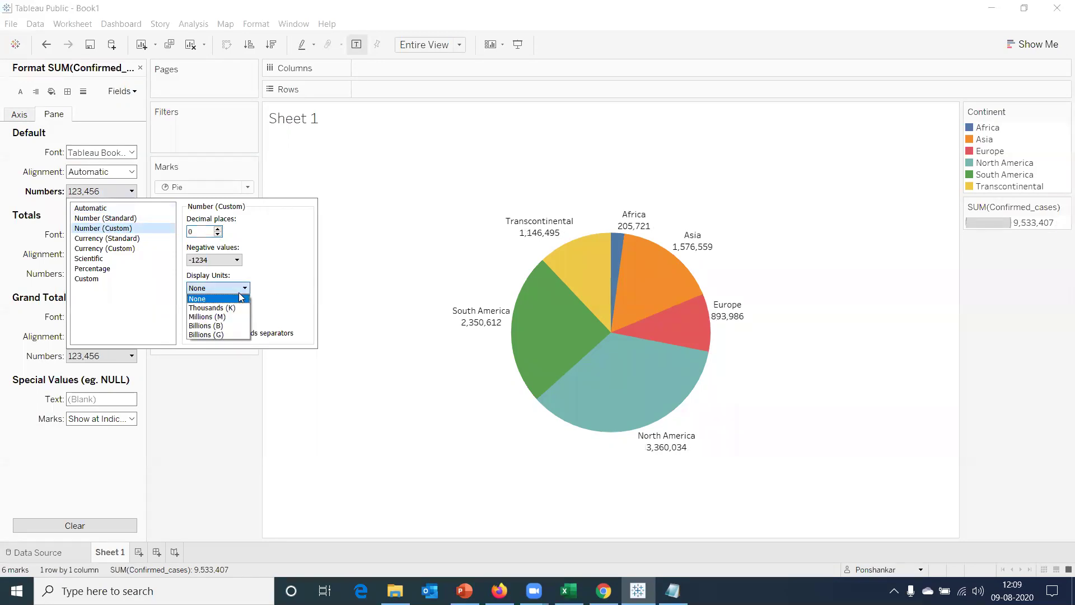
left_click(228, 308)
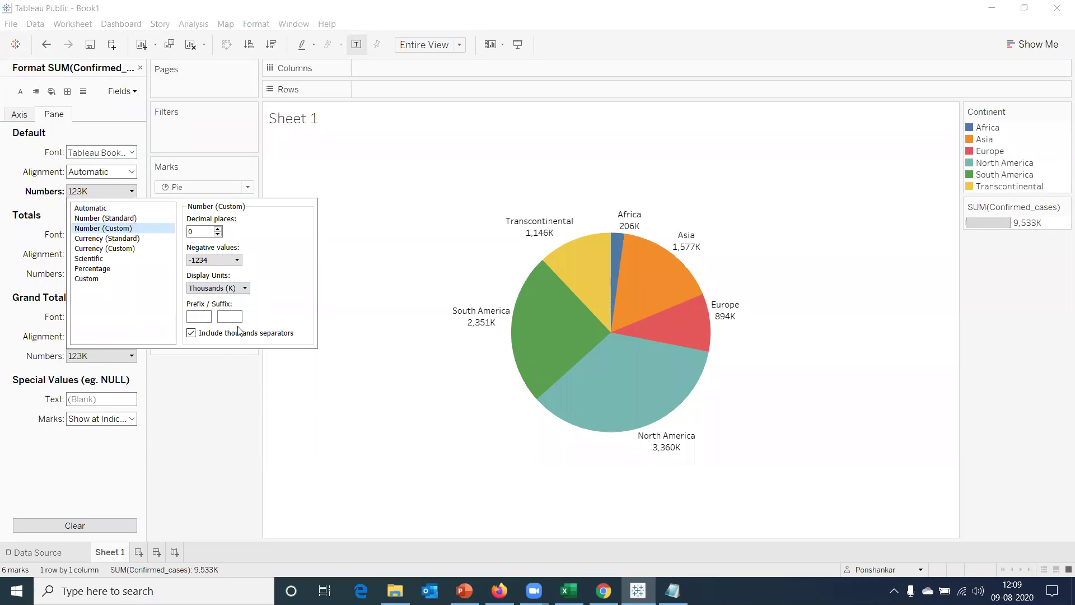
left_click(8, 255)
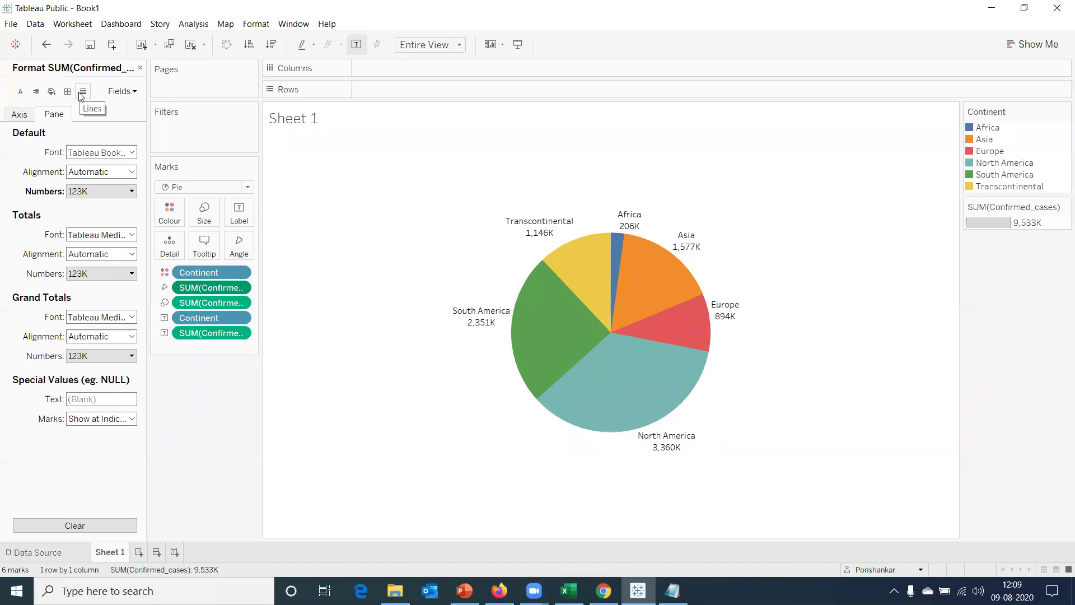
left_click(140, 69)
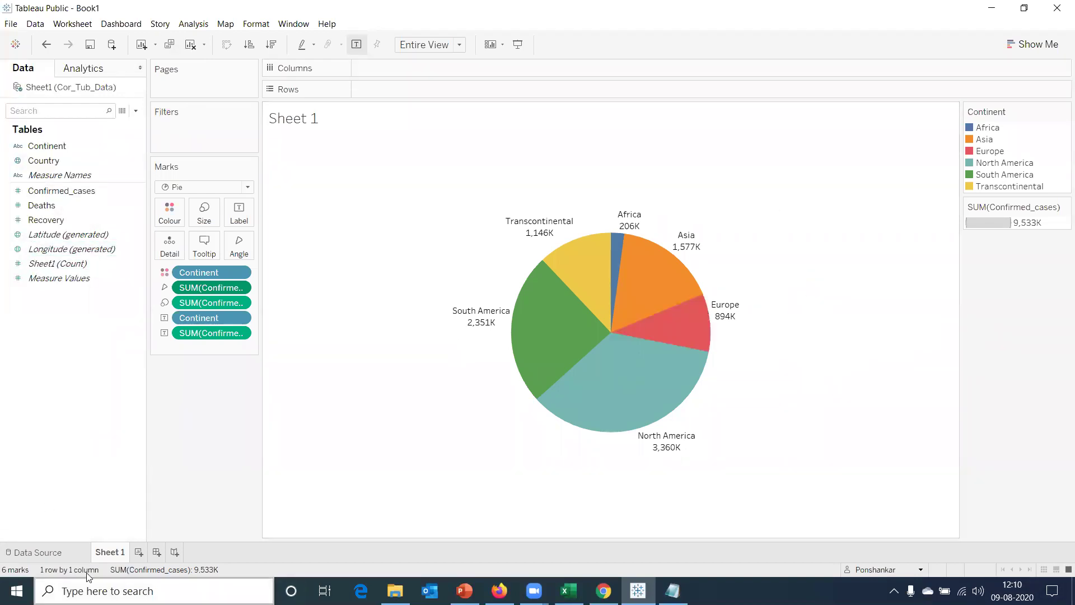
Rename the pie chart worksheet as Continents
double_click(124, 553)
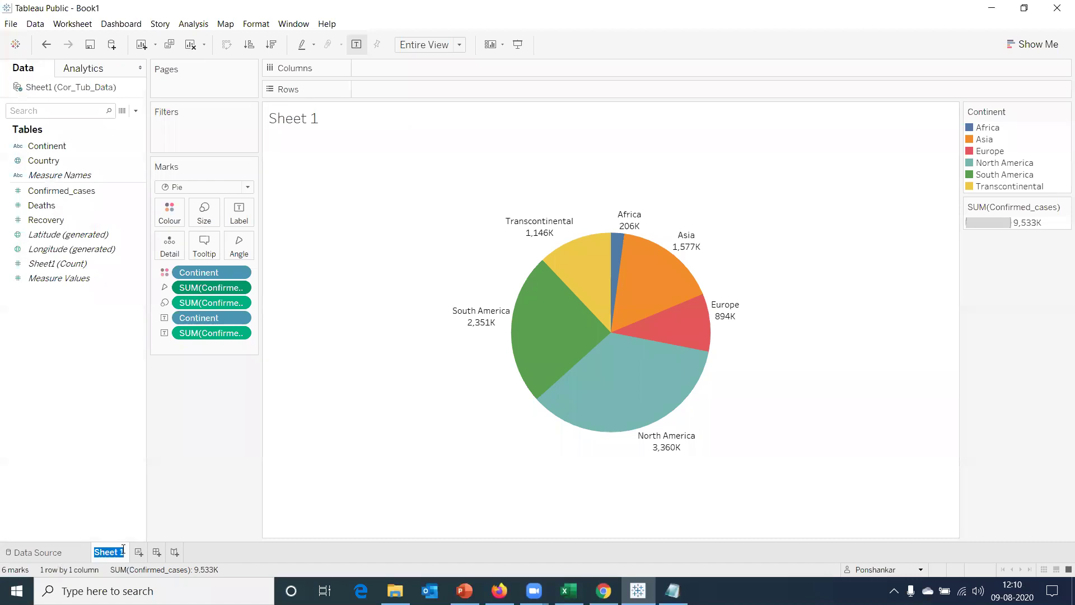
type("Continents")
key("Return")
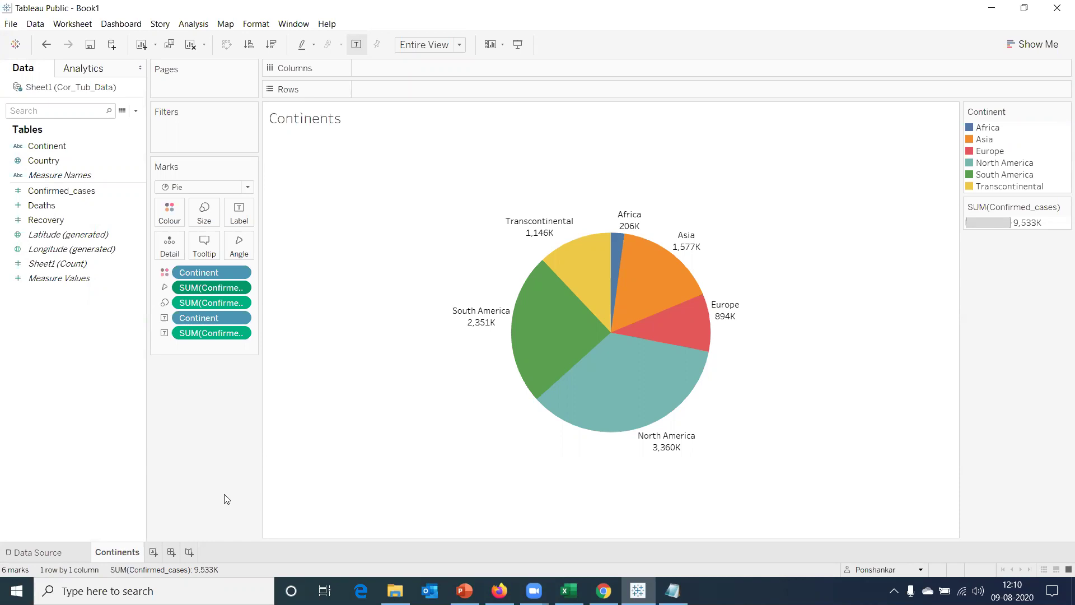
Replace the sheet-name title of the pie chart with "What is the no. of cases in continents?"
double_click(343, 112)
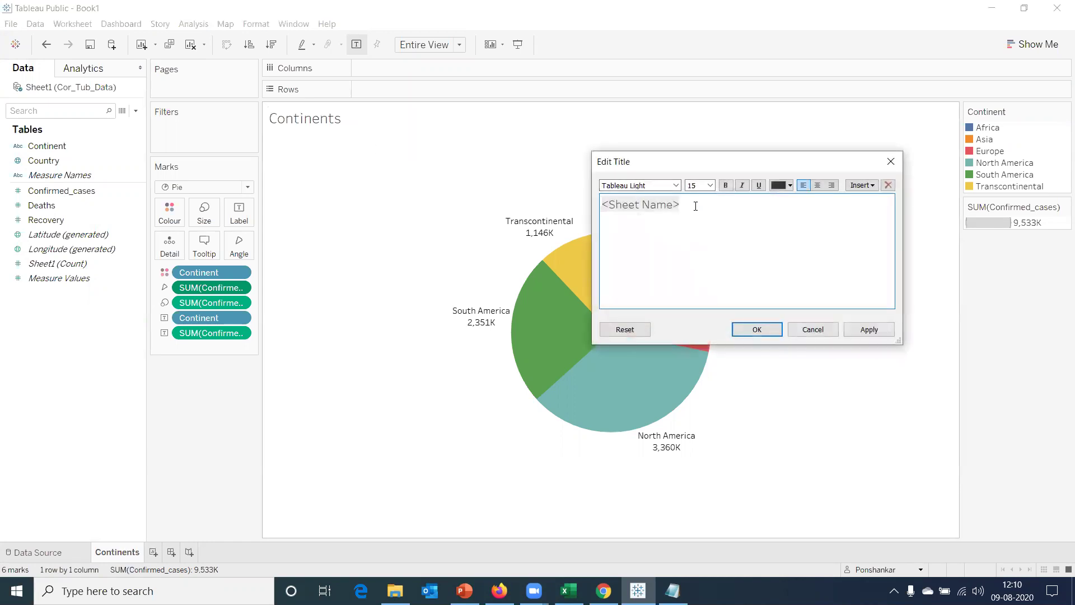
double_click(600, 204)
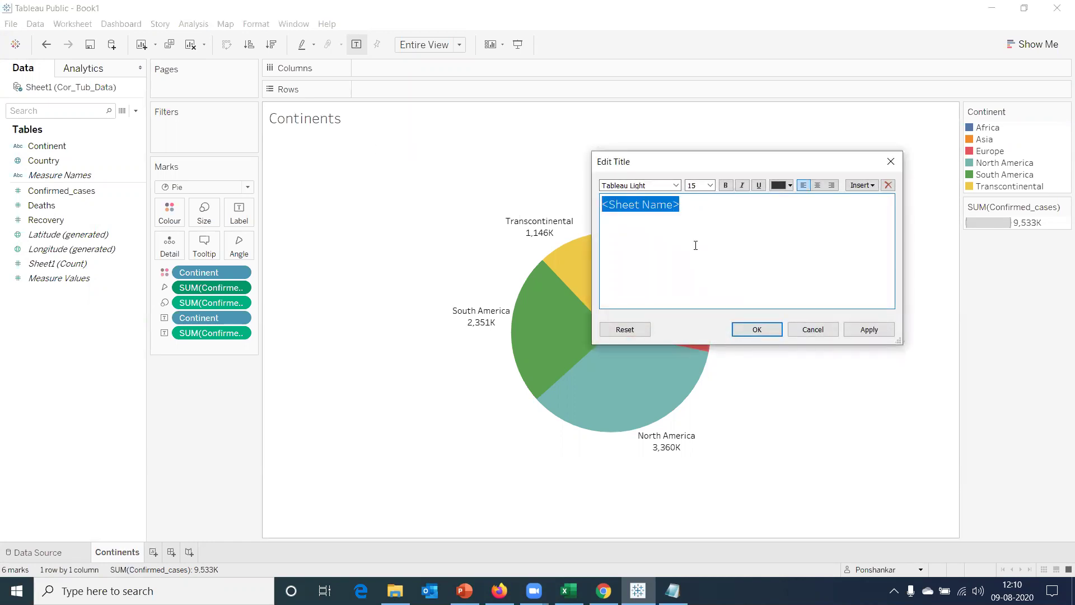
type("Wh")
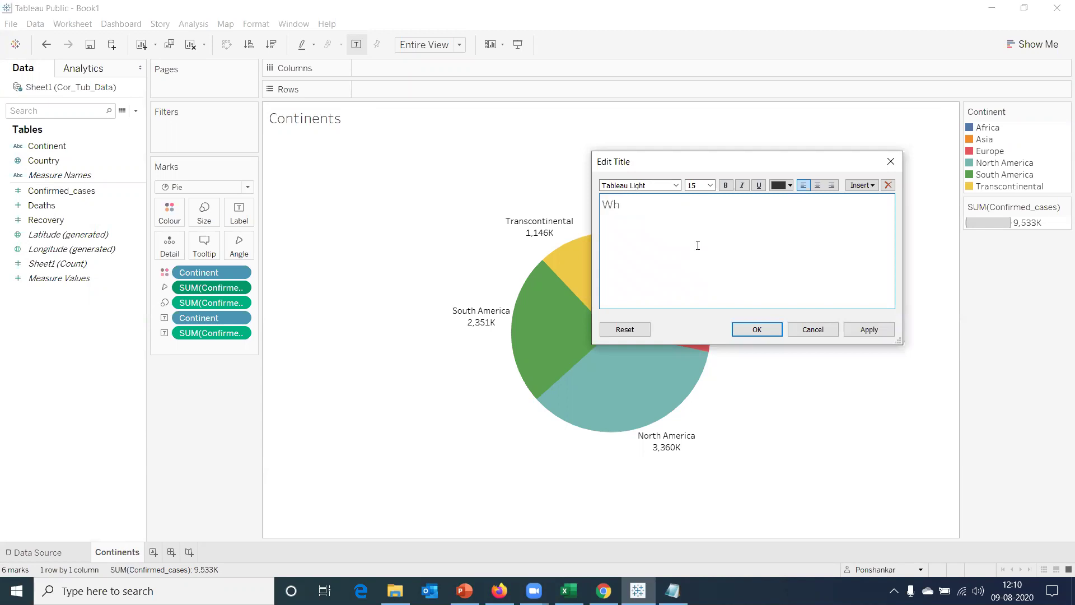
type("at is the no. of cases in continents?")
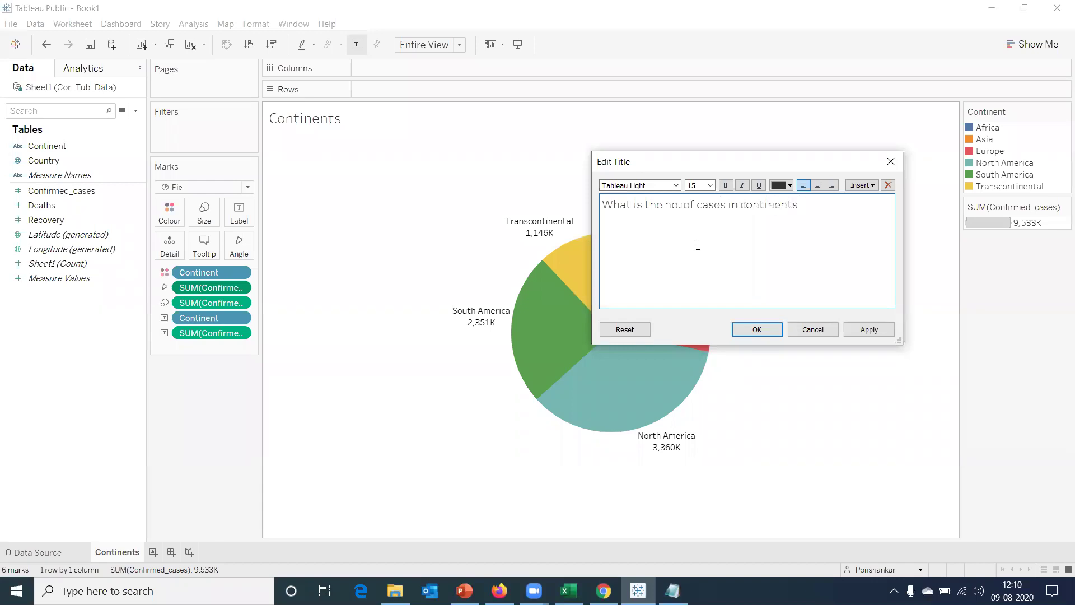
left_click(771, 331)
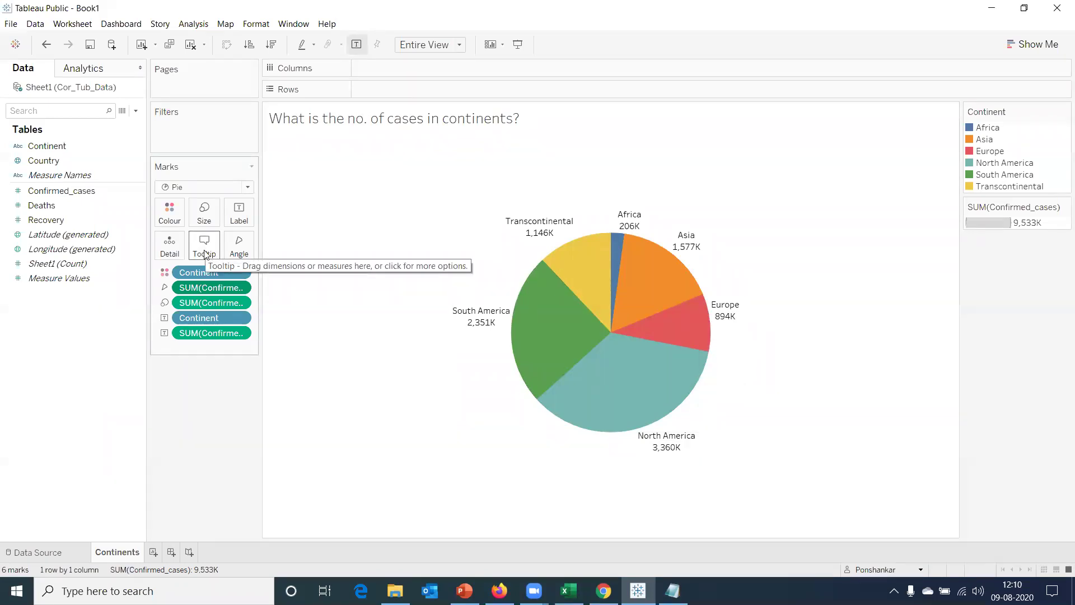
Add Deaths and Recovery to the pie chart's tooltip and check it on the North America slice
mouse_move(555, 346)
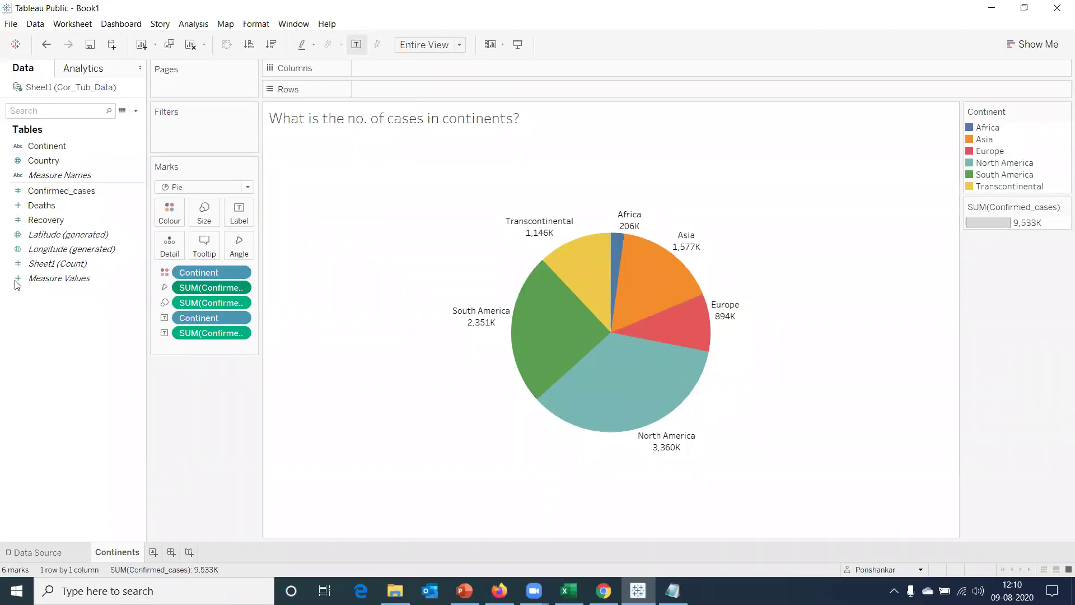
left_click_drag(42, 205, 204, 245)
left_click_drag(46, 219, 216, 252)
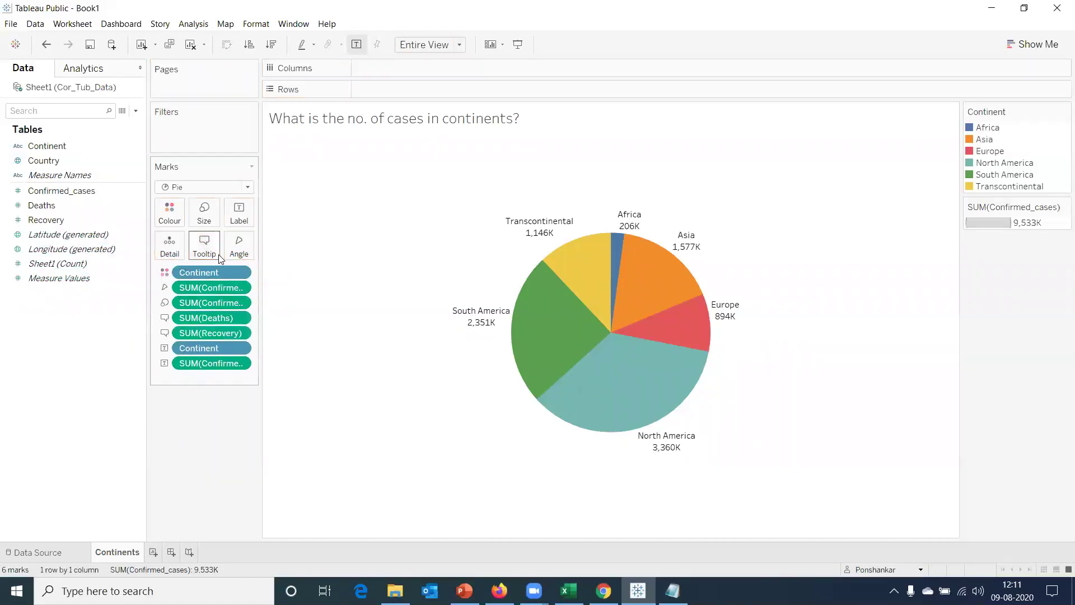
mouse_move(619, 364)
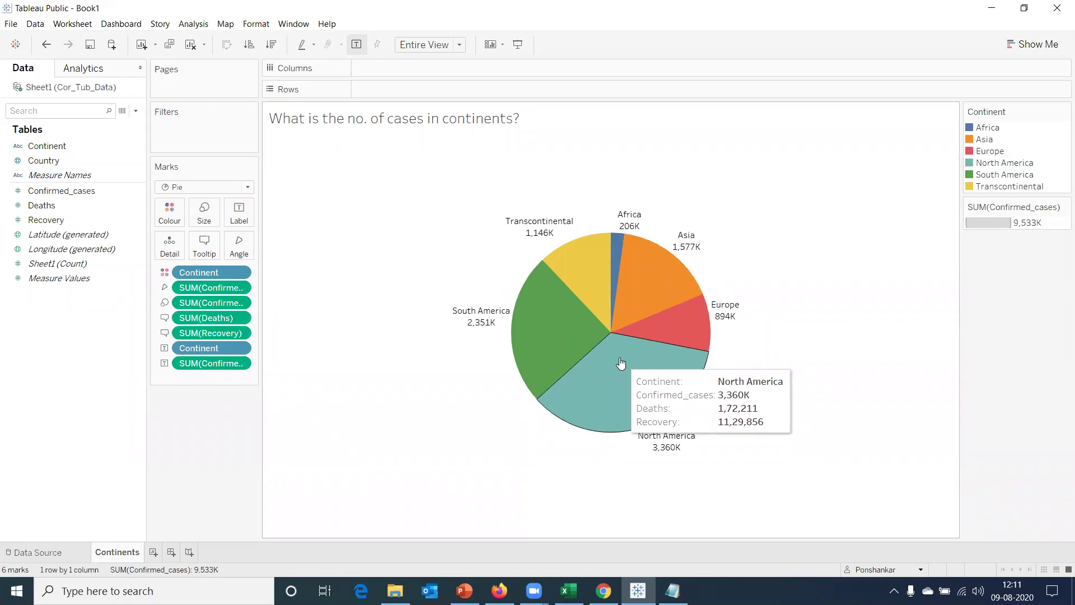
Add a new blank worksheet after the Continents sheet
left_click_drag(60, 175, 198, 550)
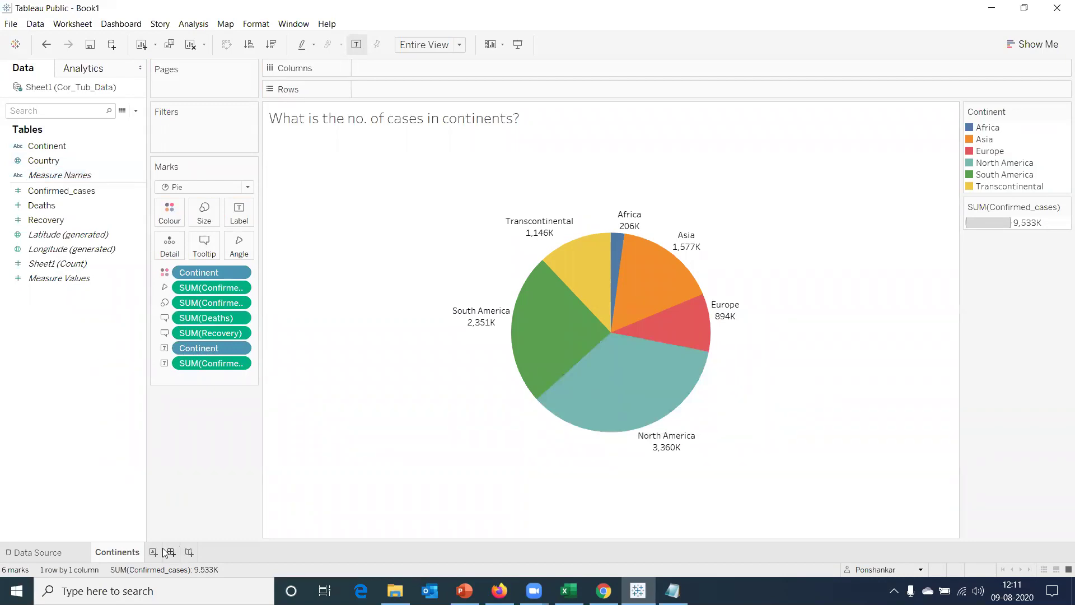
left_click(153, 552)
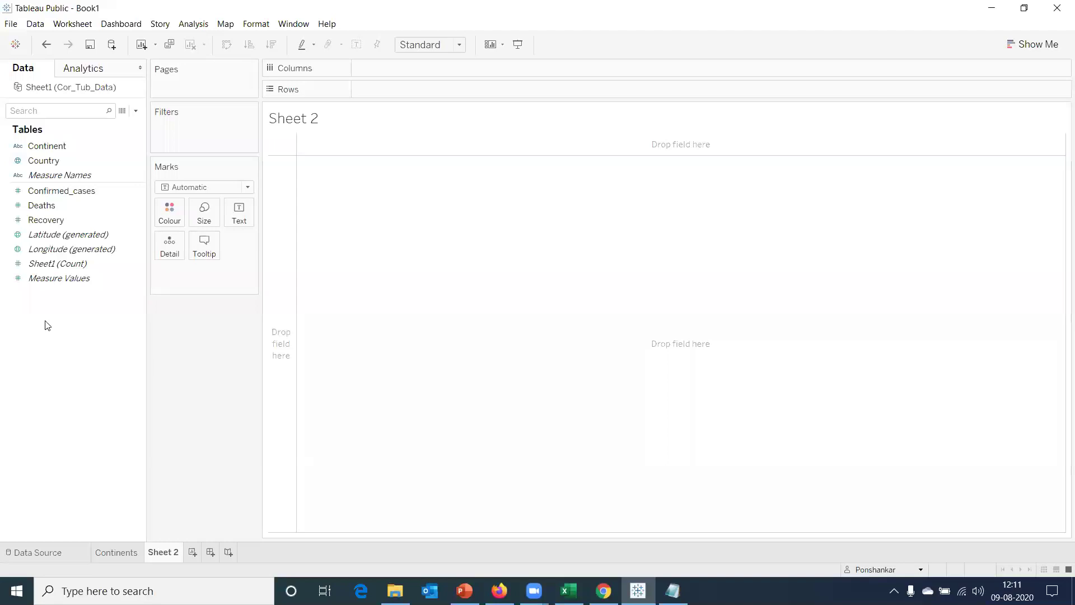
Examine the Country field and the generated Latitude, Longitude and Sheet1 (Count) fields of the data source
left_click(32, 161)
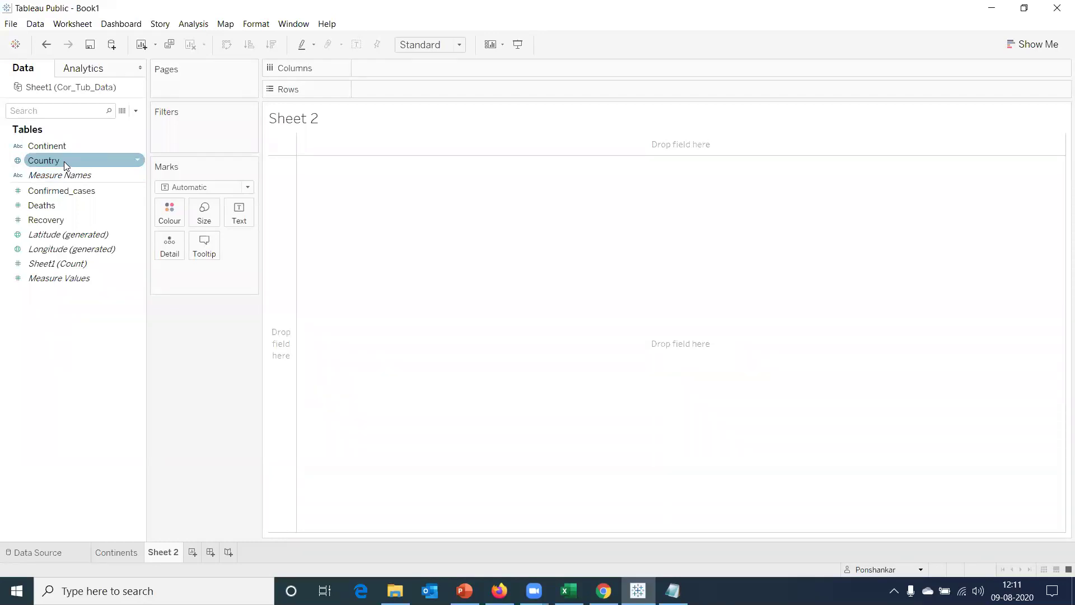
left_click(44, 176)
left_click(49, 162)
left_click(47, 233)
left_click(43, 262)
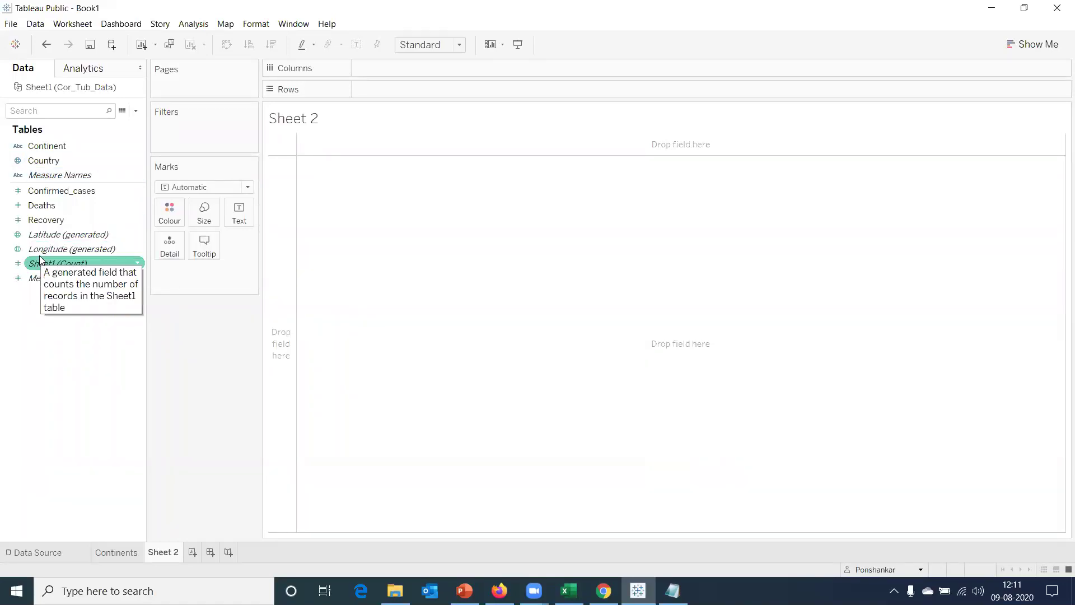
left_click(40, 252)
left_click(51, 235)
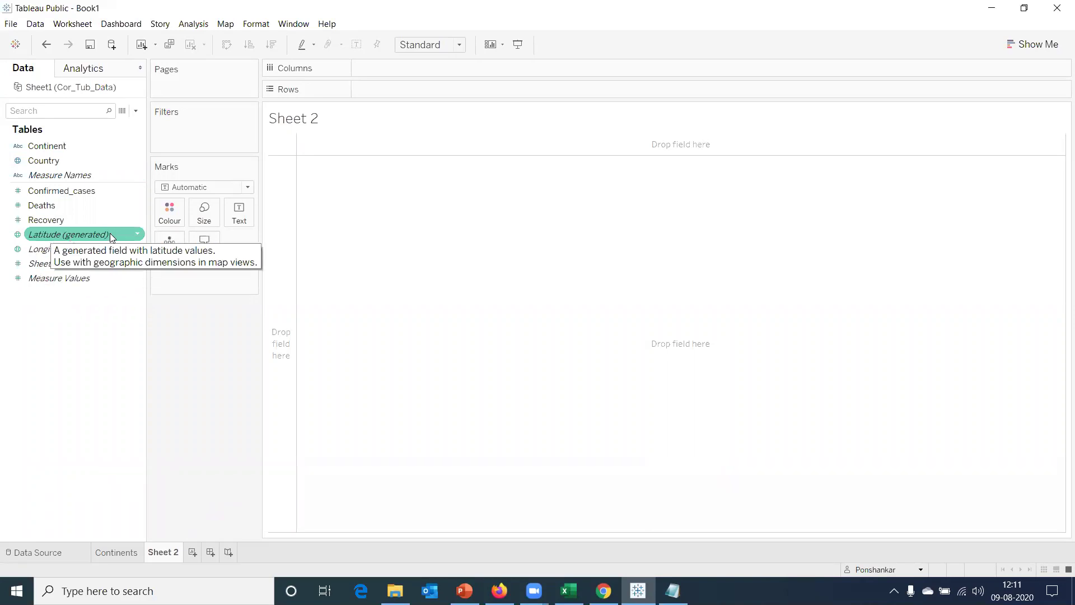
left_click(62, 250)
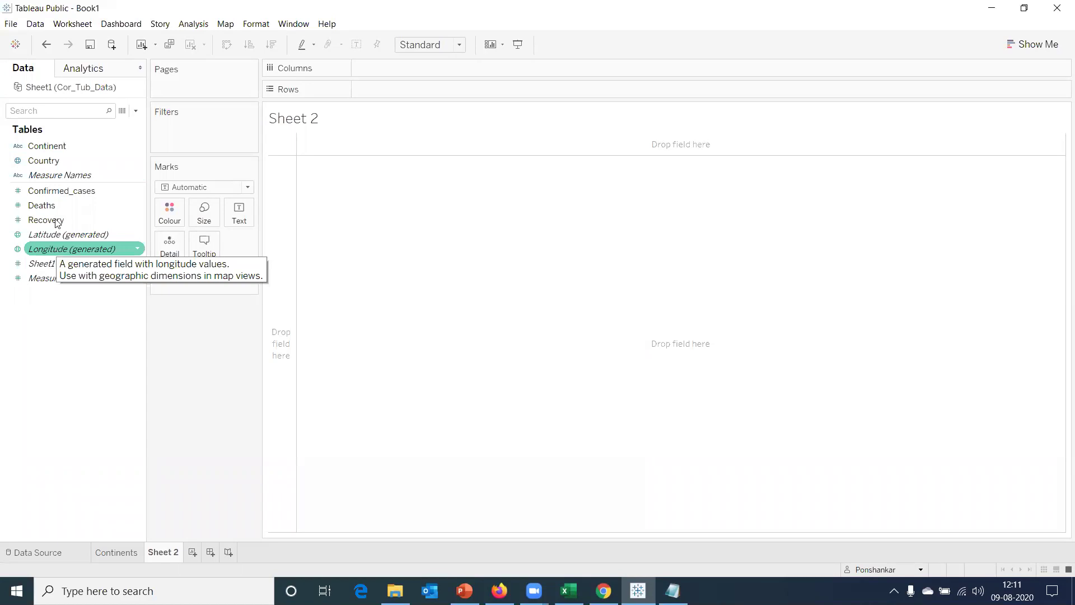
left_click(52, 156)
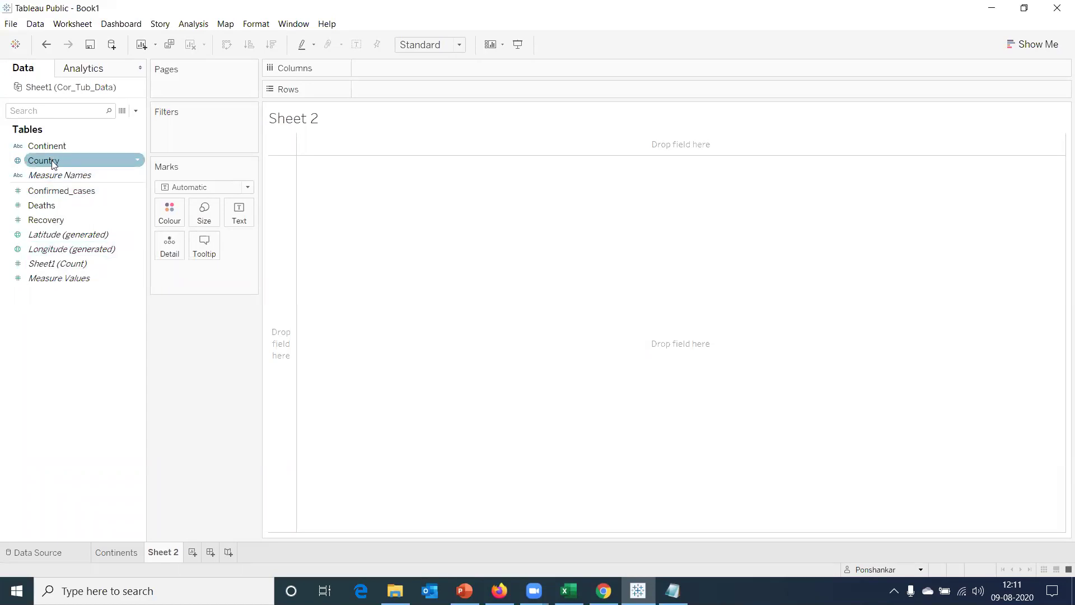
left_click(87, 235)
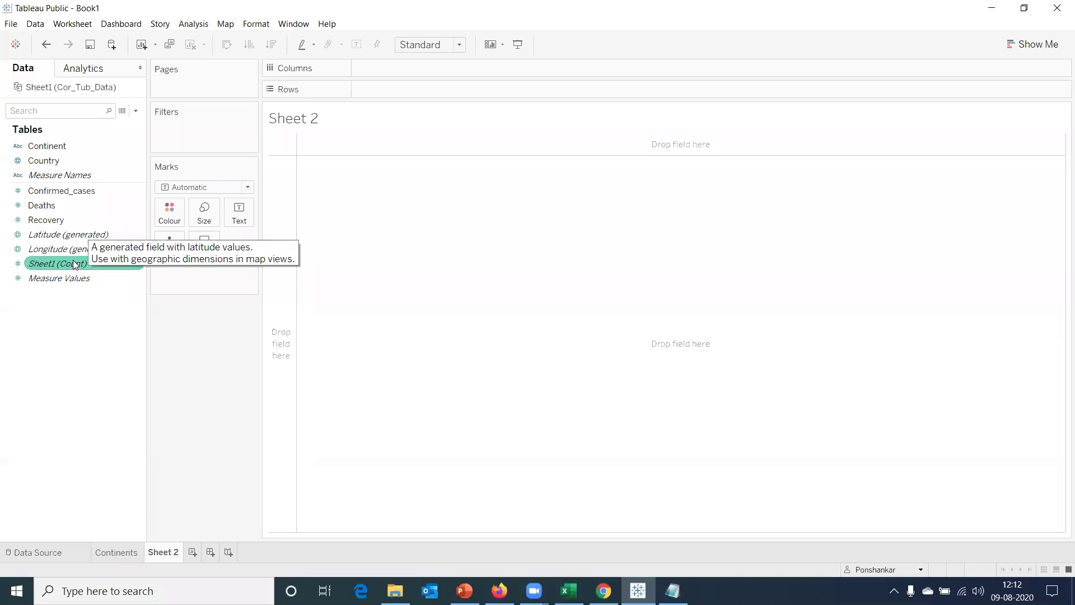
left_click(46, 160)
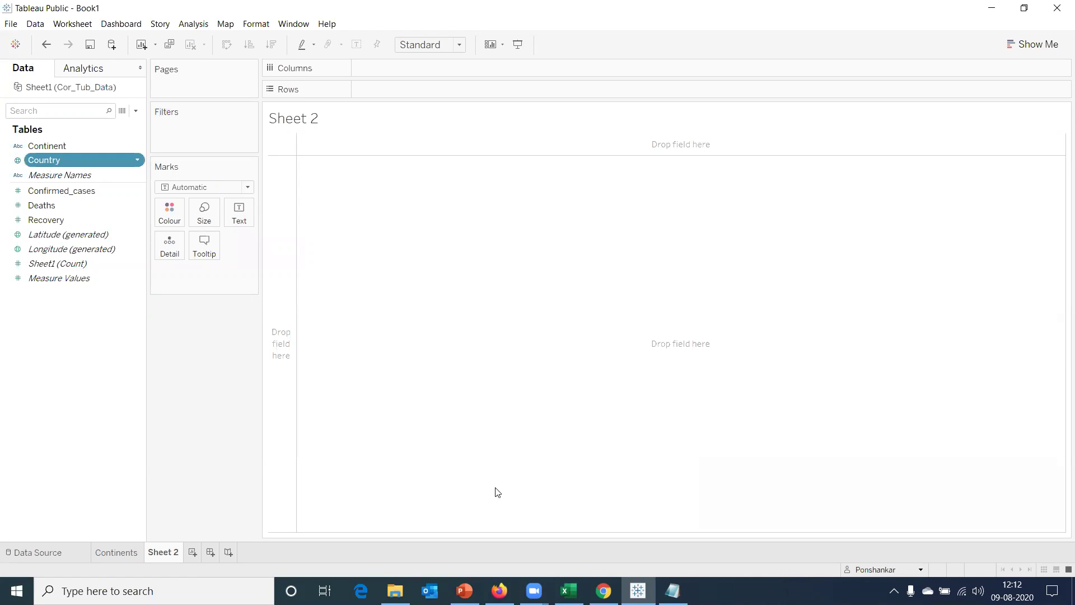
Plot Country as a map on the blank sheet and shade the countries by the sum of Confirmed_cases
left_click_drag(542, 362, 541, 361)
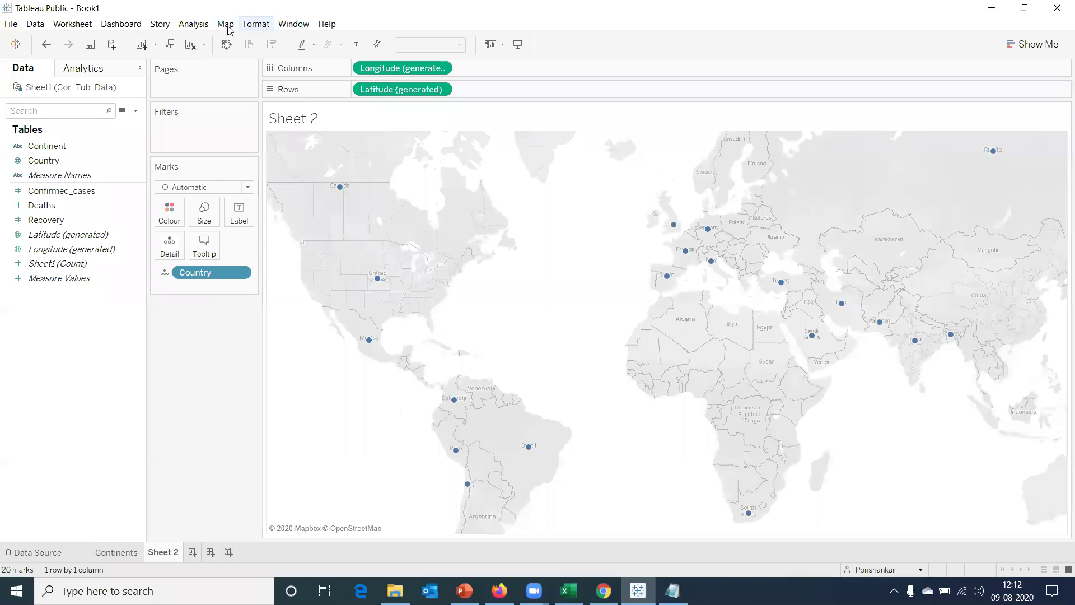
double_click(84, 193)
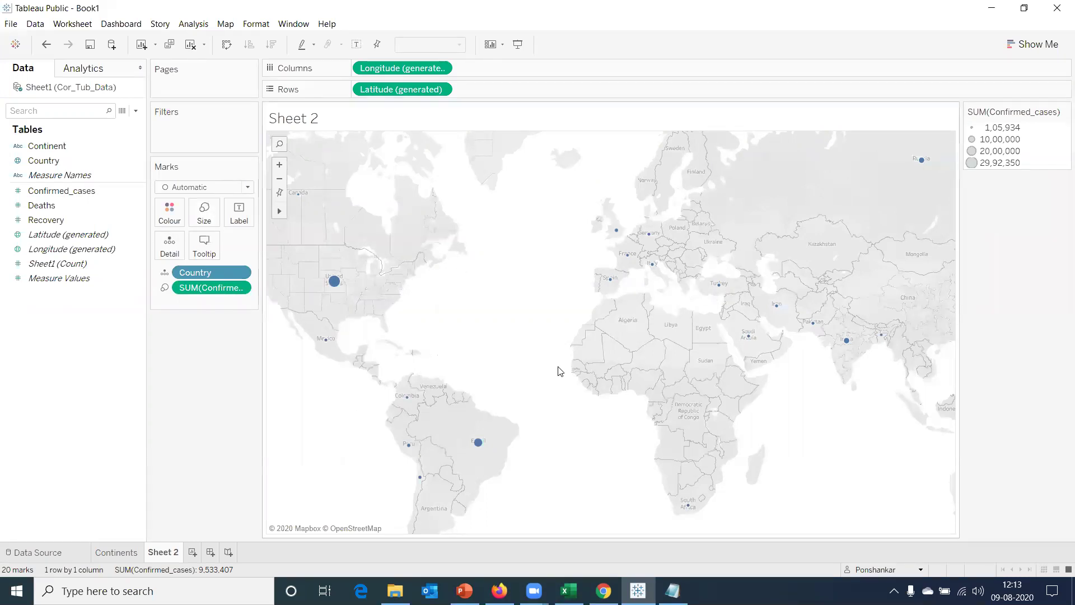
mouse_move(336, 285)
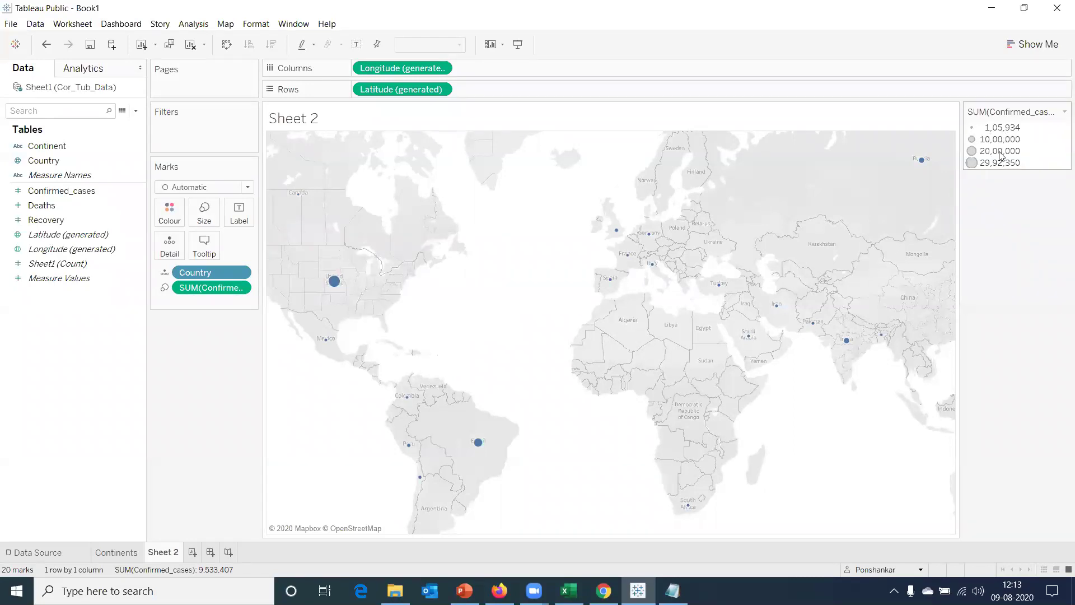
left_click(46, 219)
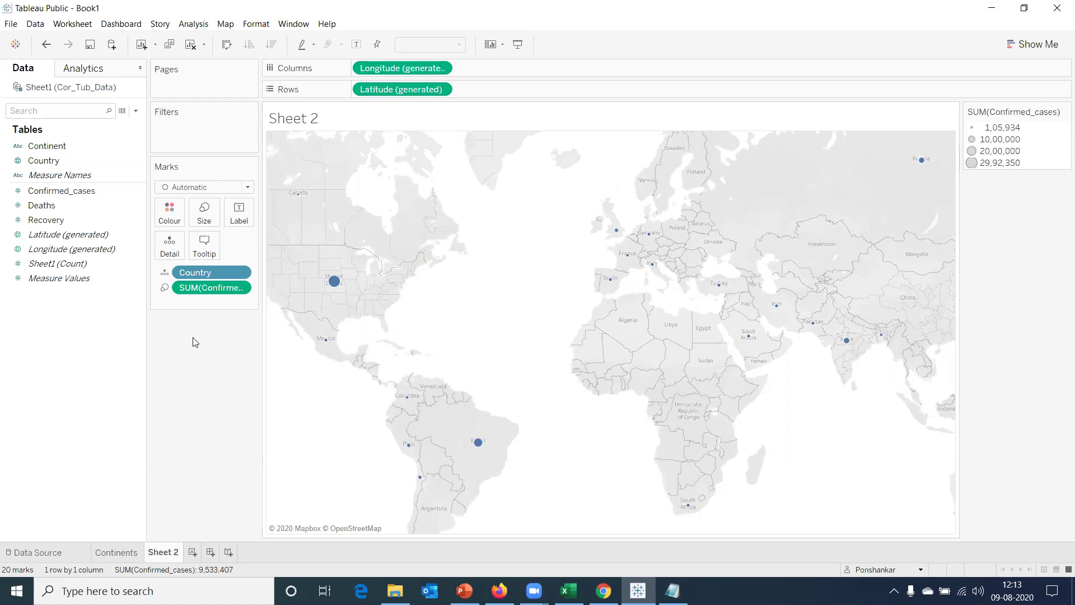
left_click_drag(208, 291, 166, 220)
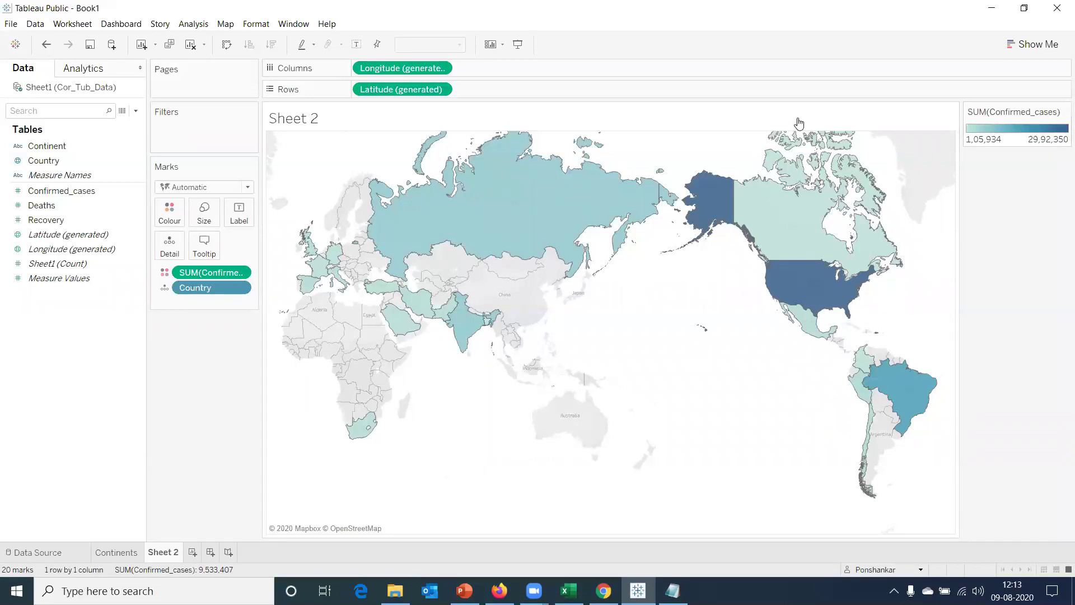
Turn on mark labels for the map and label each country with its Country name and Confirmed_cases
left_click(236, 219)
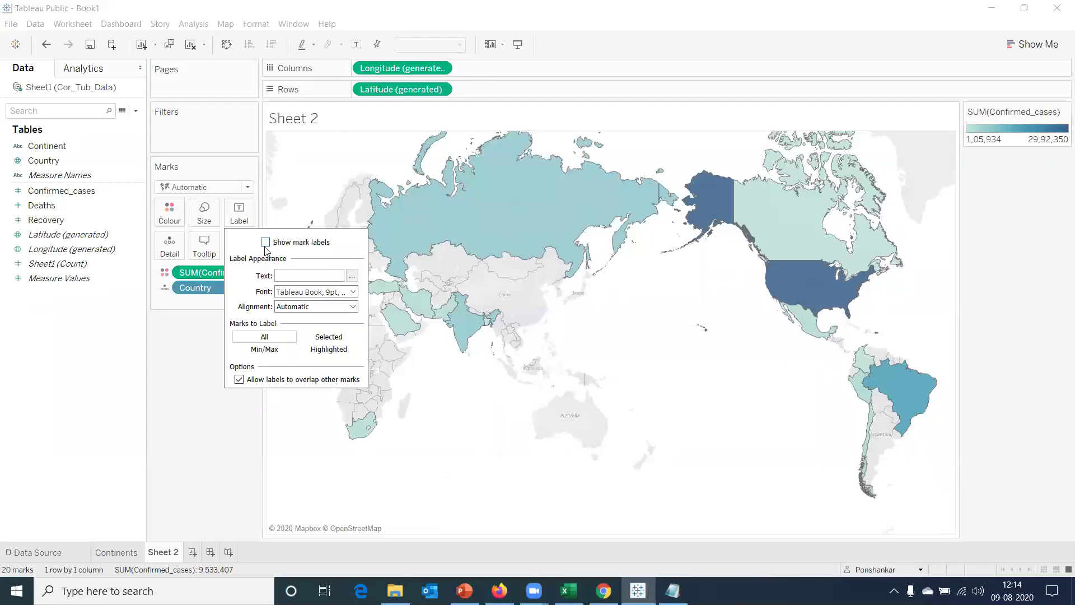
left_click(265, 243)
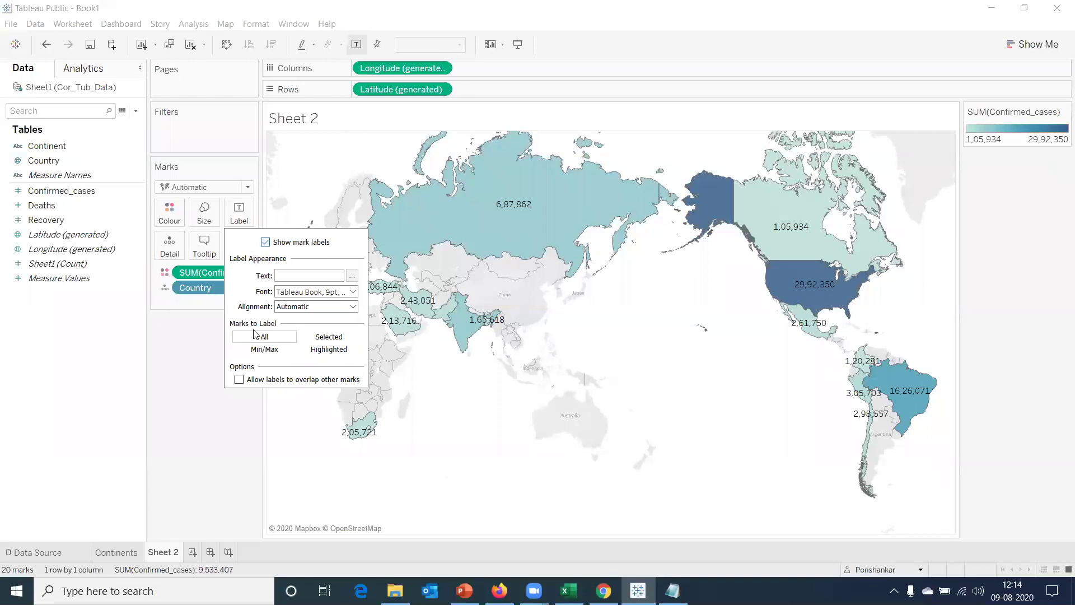
left_click(217, 316)
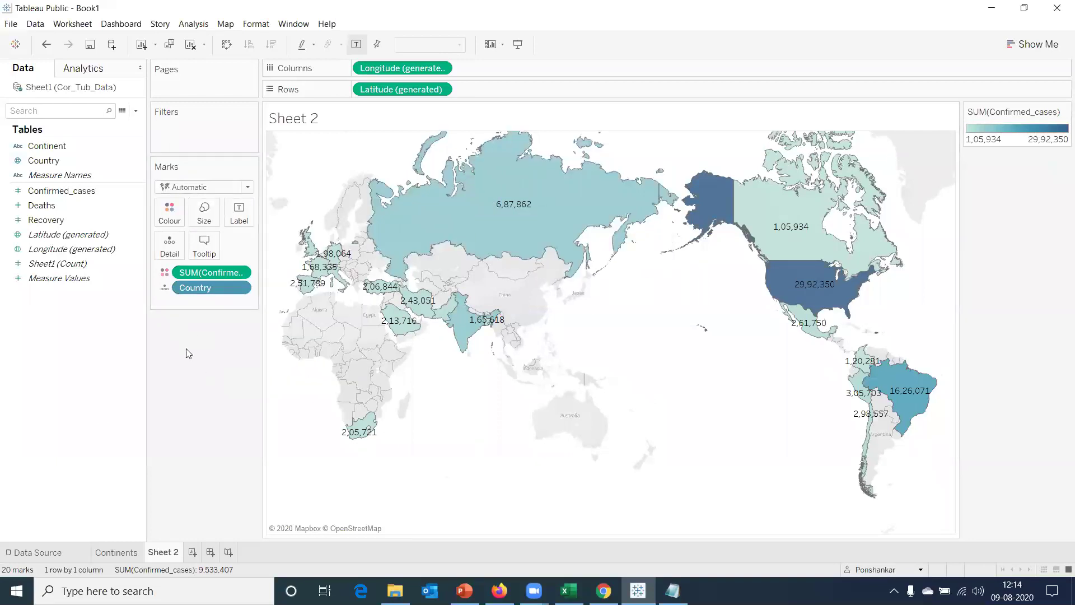
left_click_drag(45, 161, 238, 212)
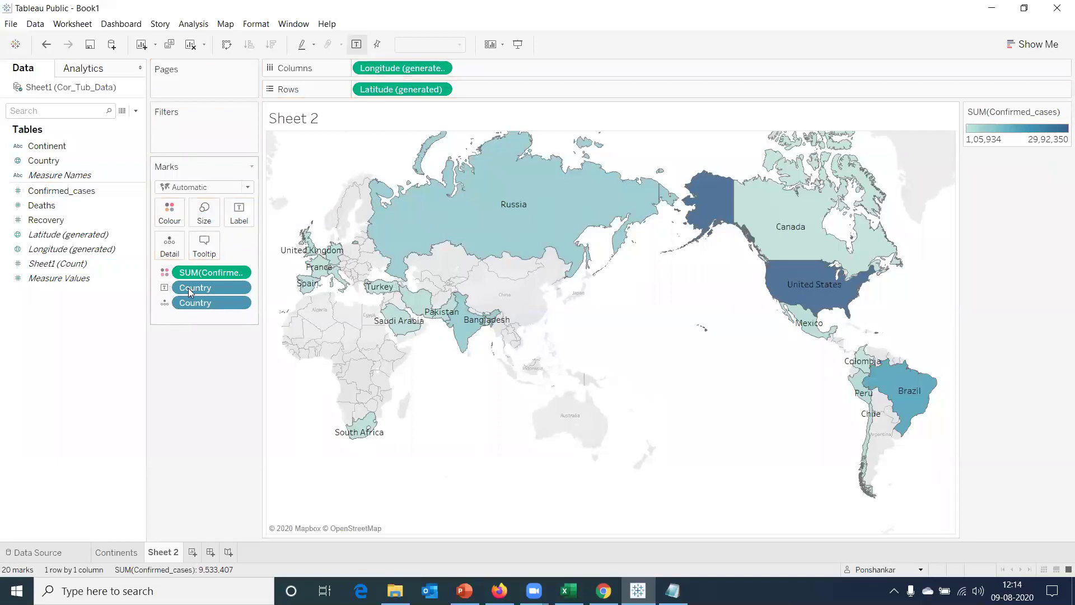
left_click_drag(56, 191, 239, 216)
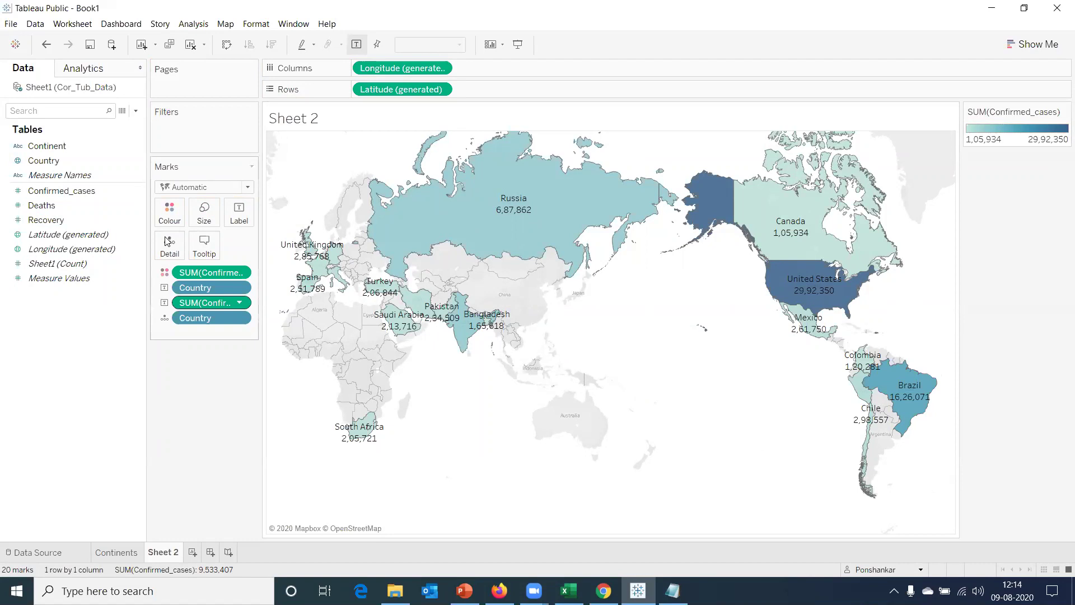
Format the Confirmed_cases labels as custom numbers with 0 decimal places and display units in thousands (K)
left_click(243, 277)
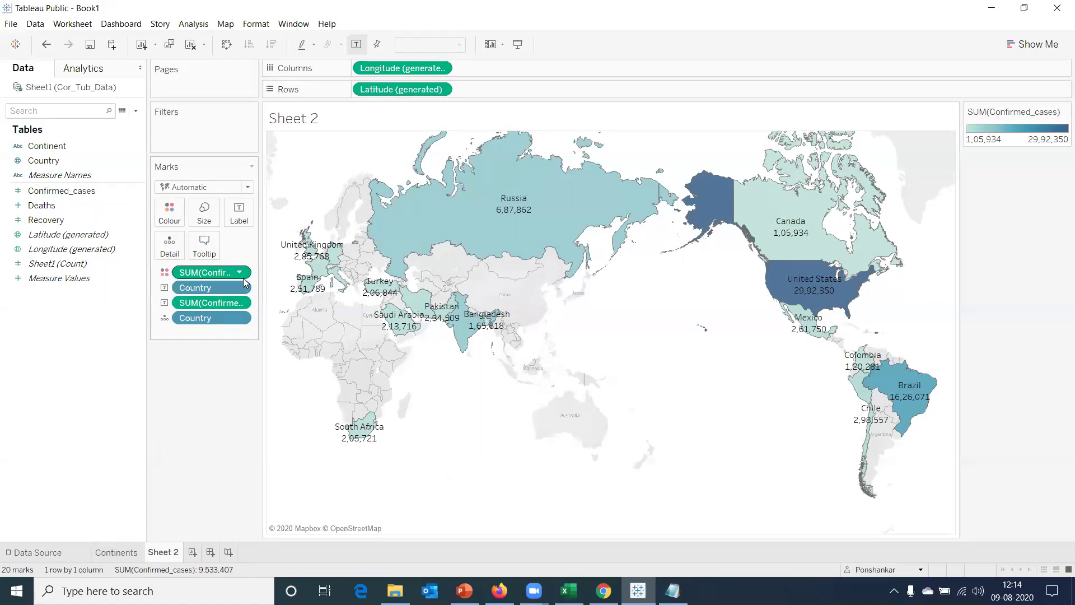
left_click(244, 304)
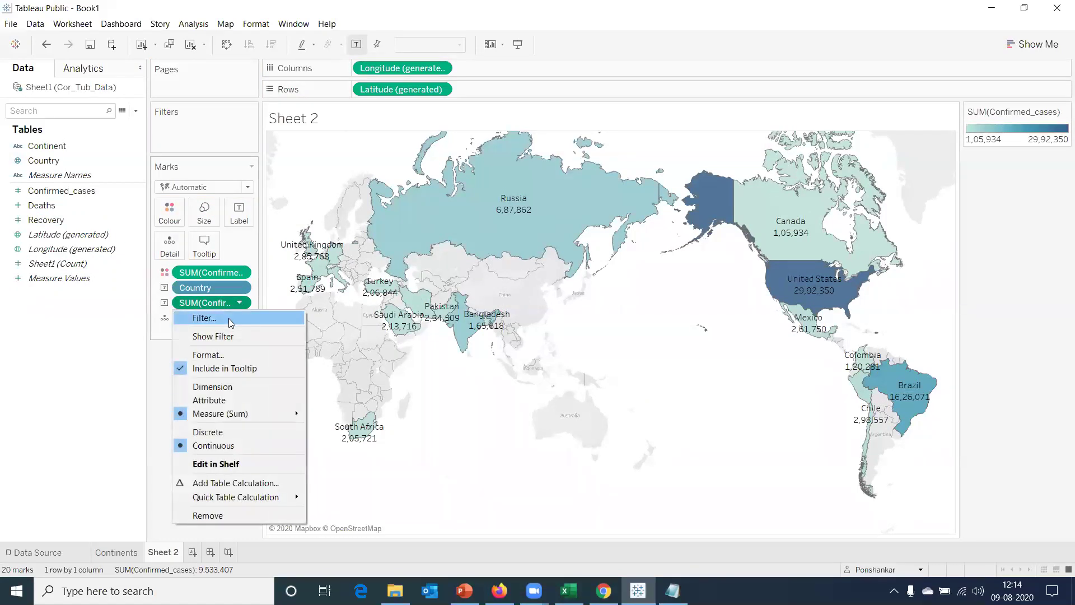
left_click(216, 354)
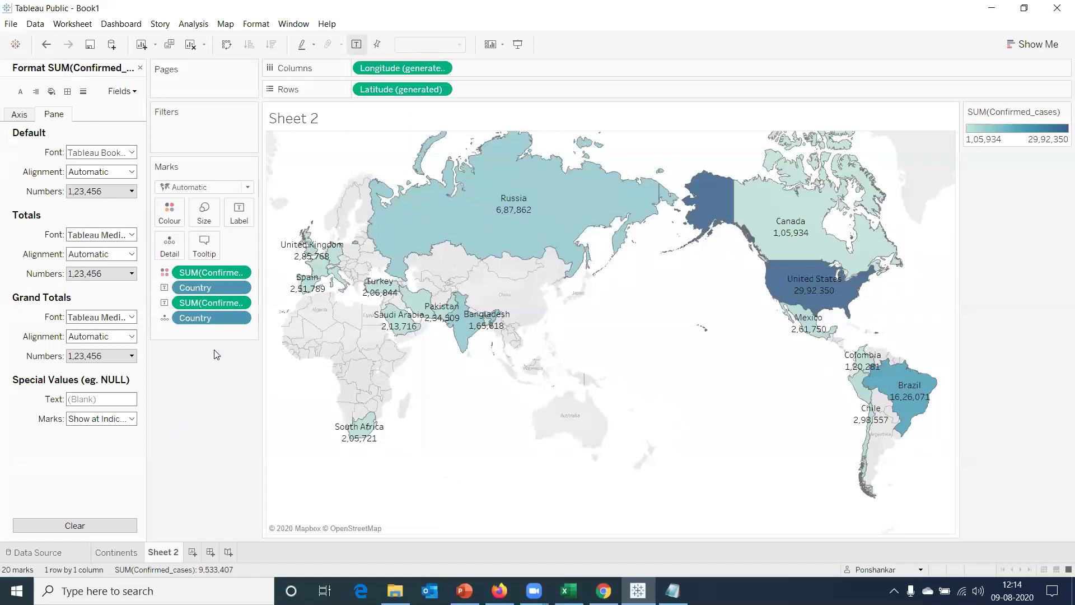
left_click(132, 172)
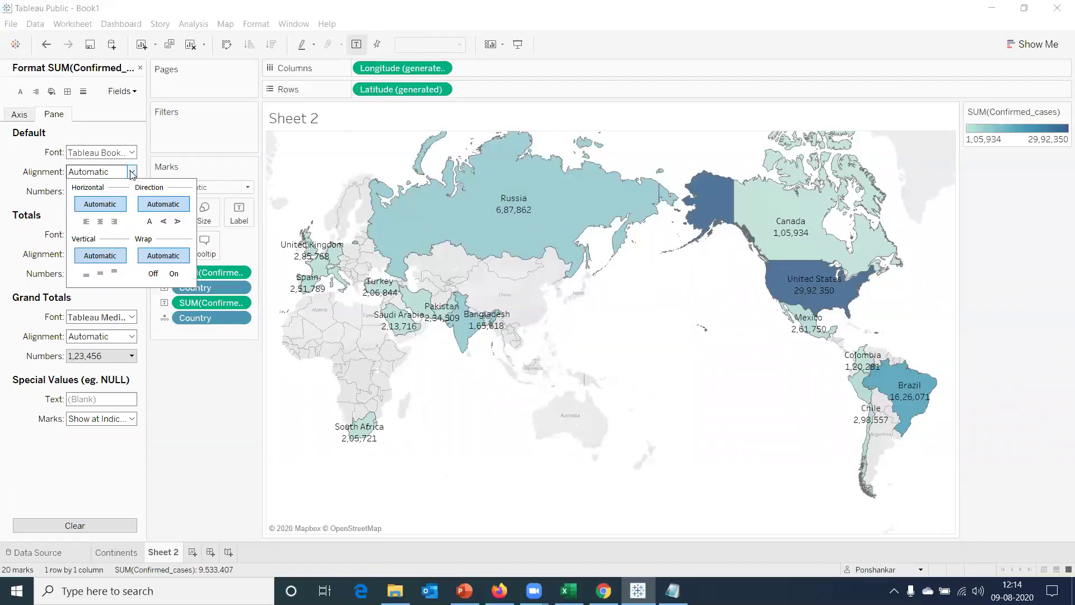
left_click(132, 152)
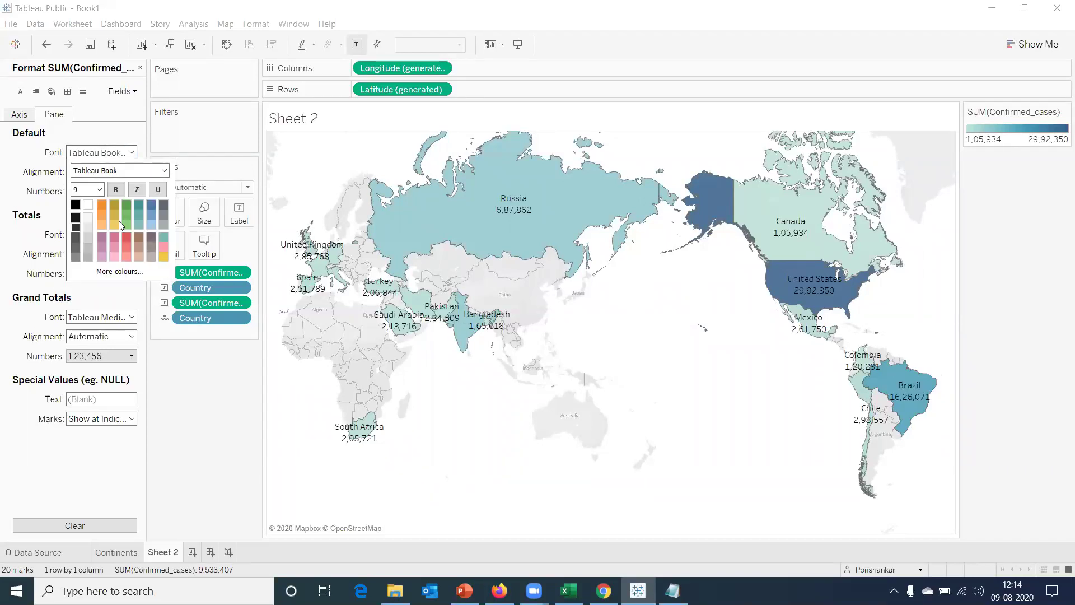
left_click(128, 191)
left_click(103, 228)
left_click(217, 234)
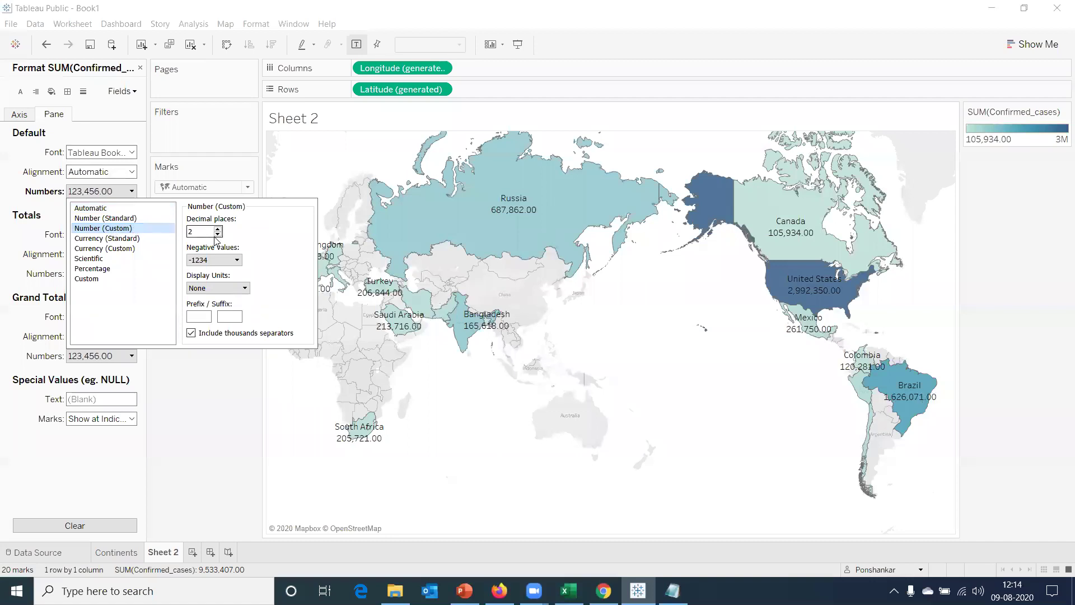
left_click(218, 234)
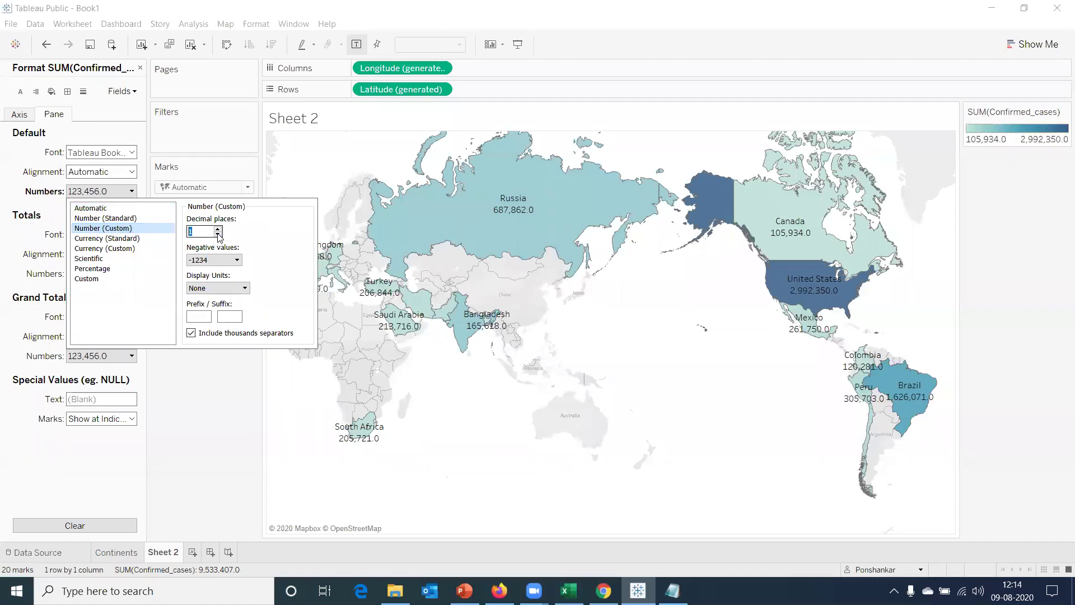
left_click(227, 287)
left_click(218, 307)
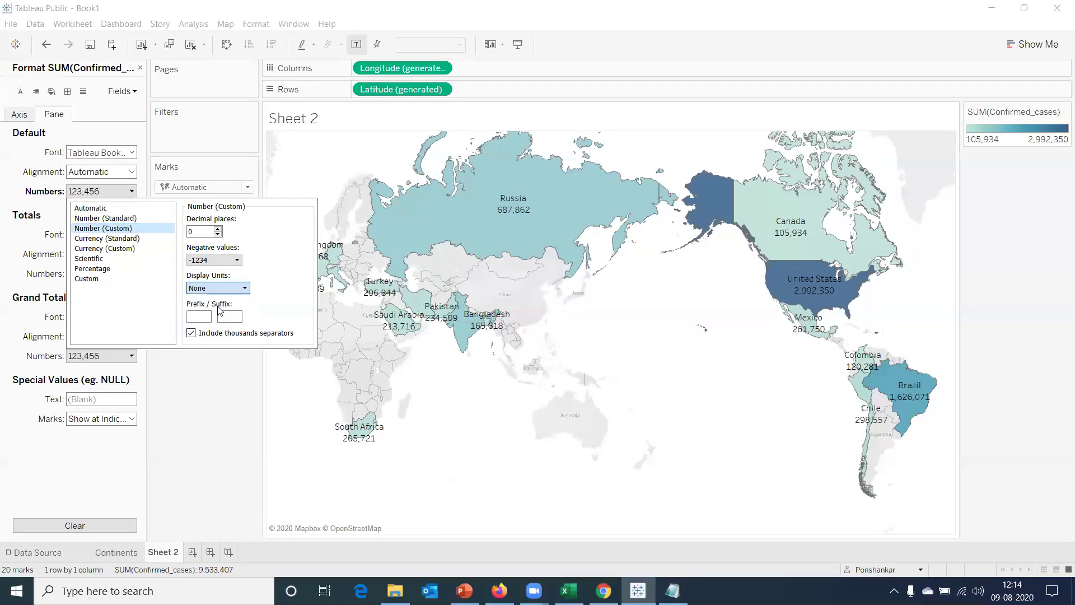
left_click(211, 403)
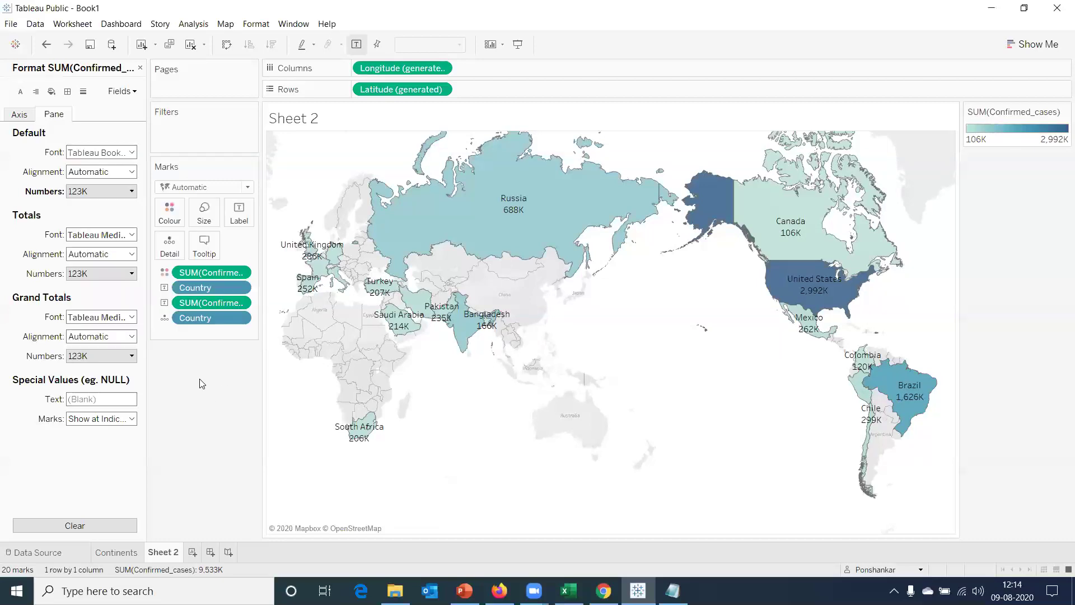
left_click(140, 67)
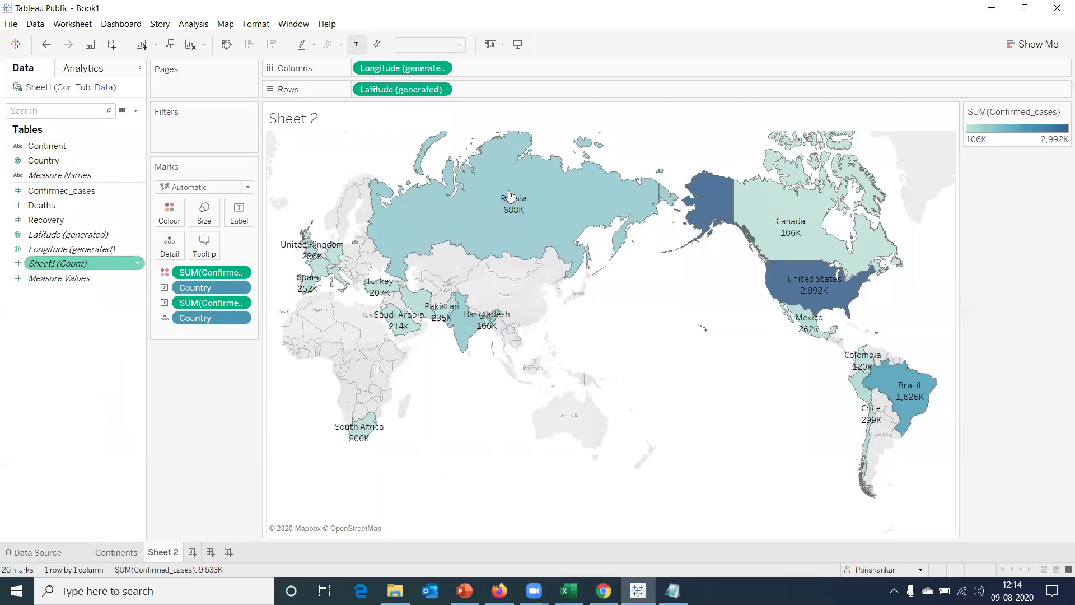
Add Deaths and Recovery to the map's tooltip and check it on Russia
mouse_move(525, 206)
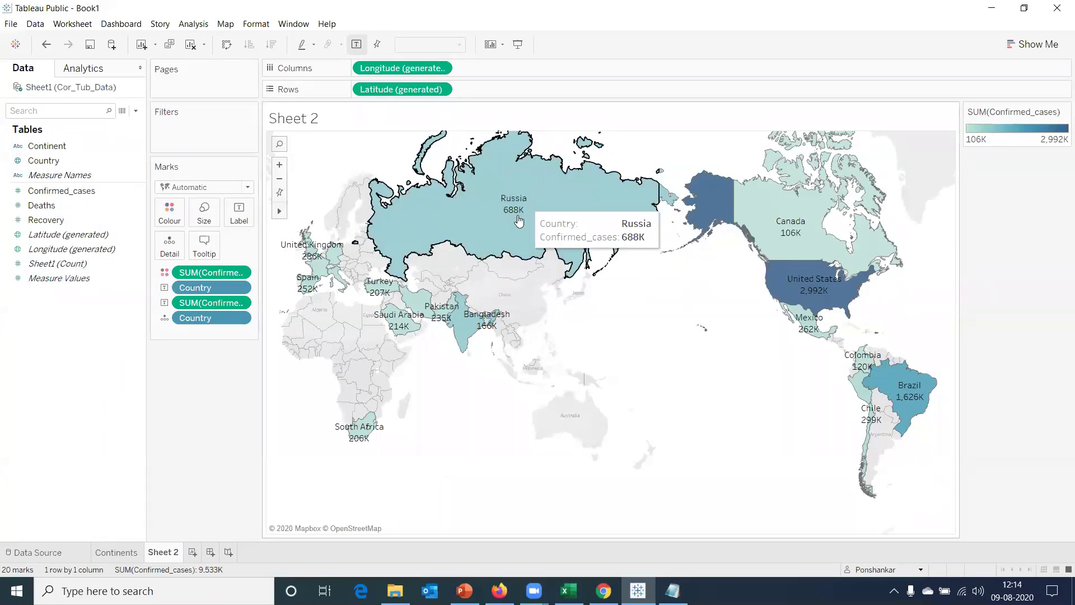
left_click_drag(41, 204, 204, 250)
left_click_drag(46, 220, 215, 252)
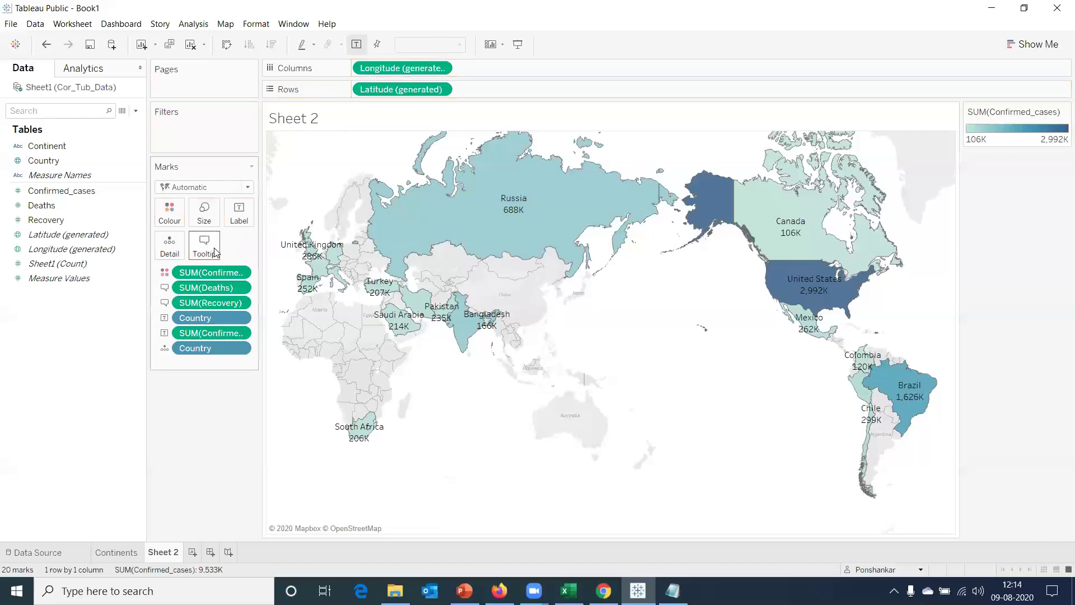
mouse_move(488, 206)
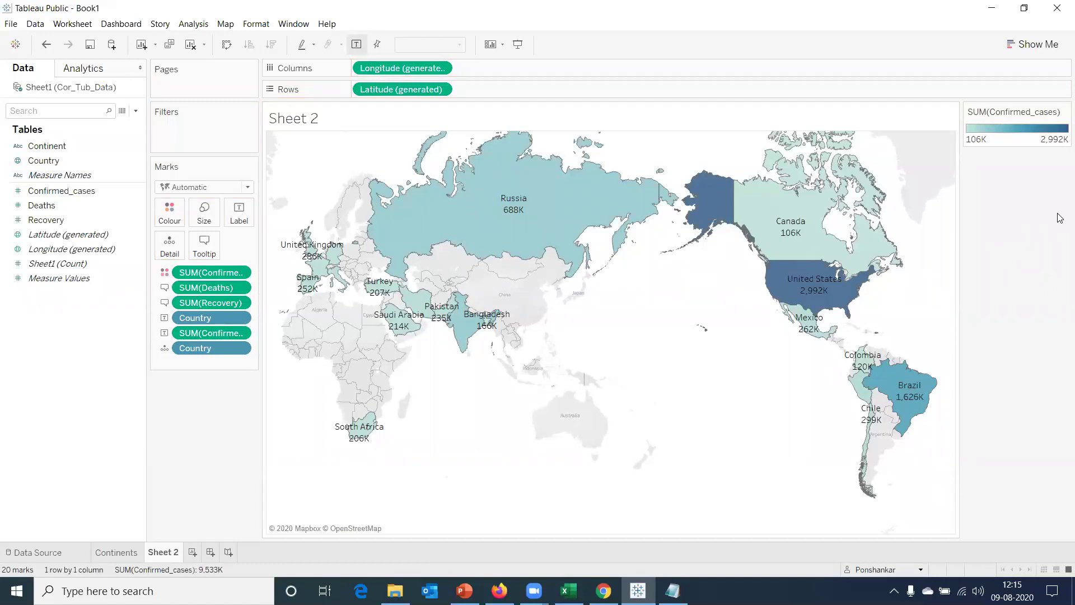
Change the map's Confirmed_cases colour palette to Red
left_click(1062, 112)
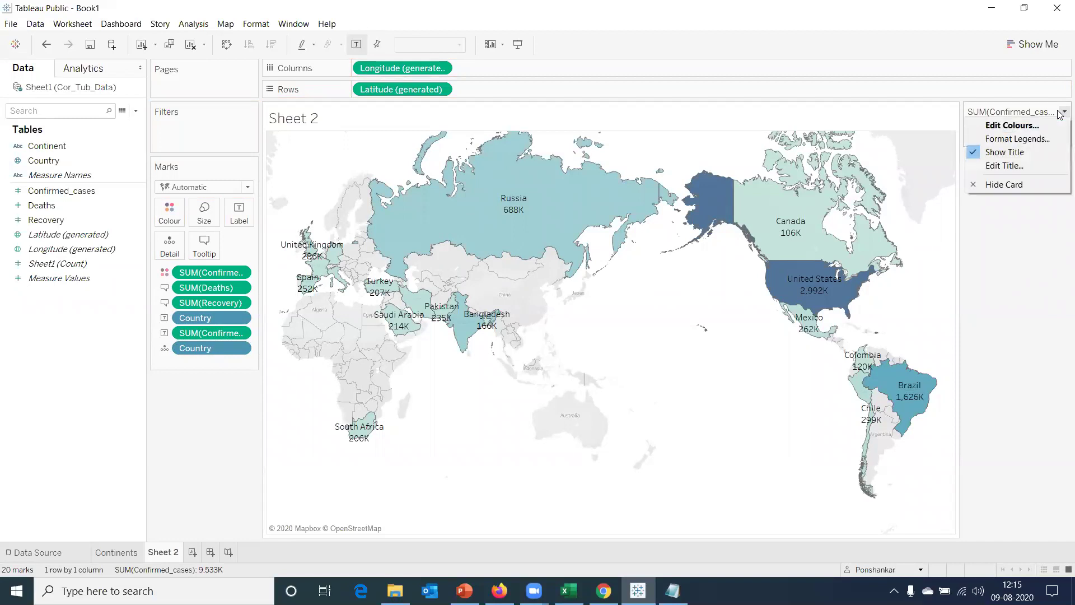
left_click(1044, 303)
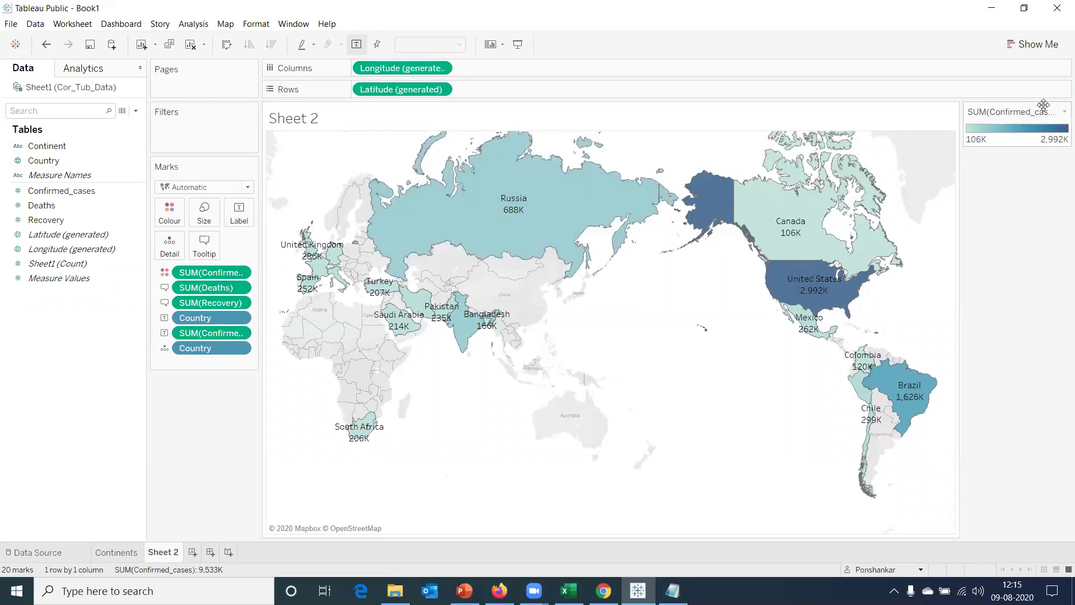
left_click(1061, 112)
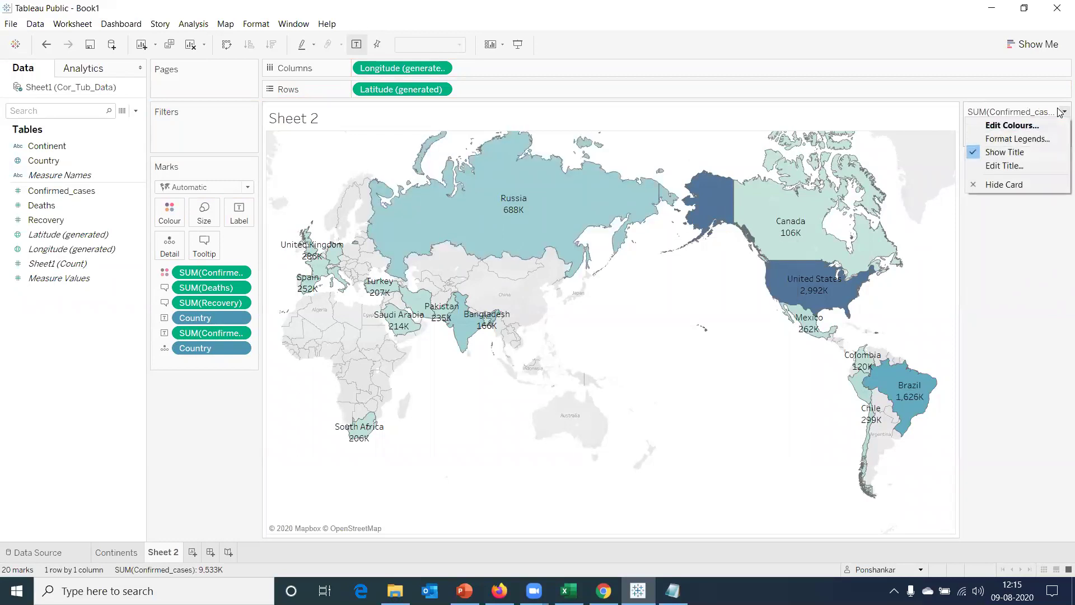
left_click(1014, 126)
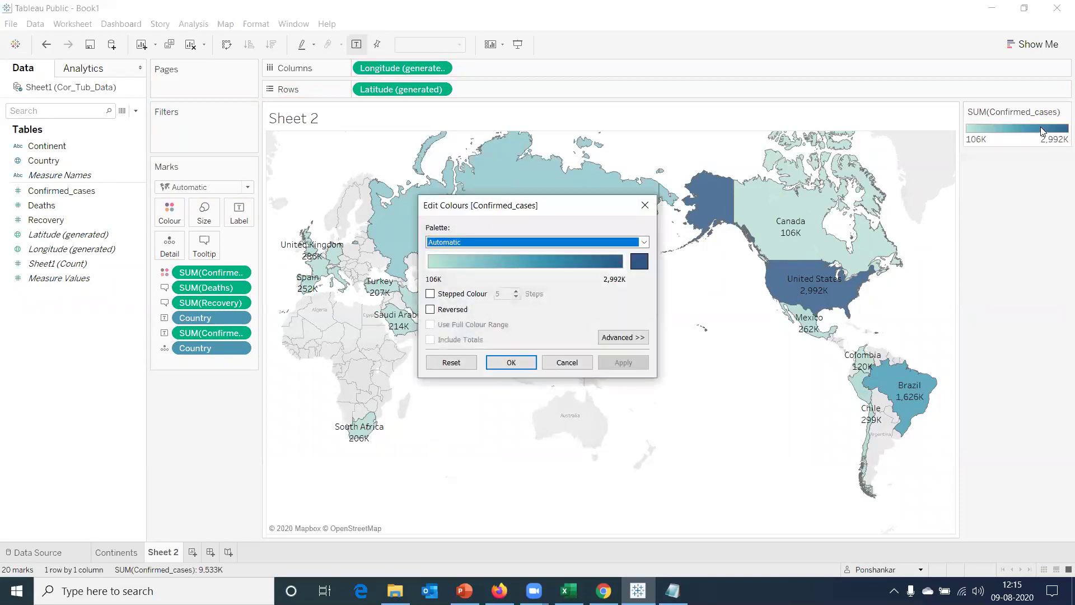
left_click(643, 243)
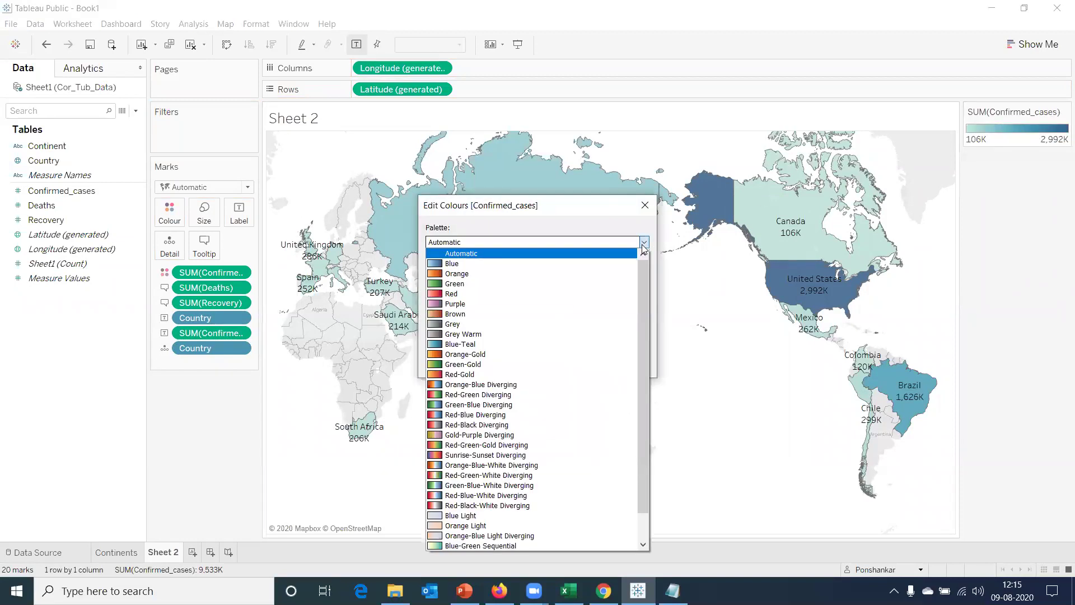
left_click(517, 292)
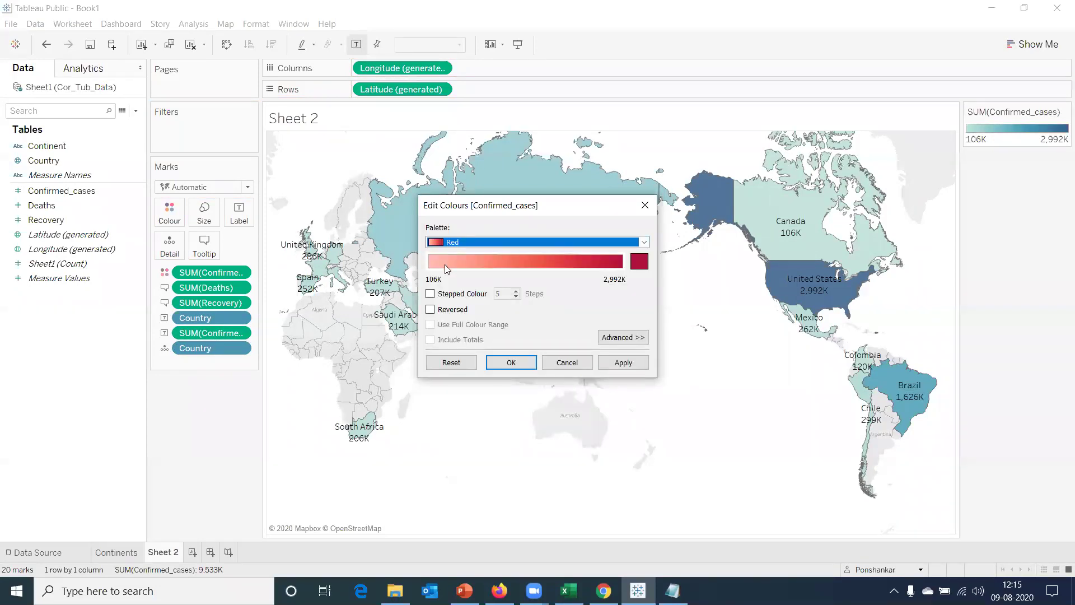
left_click(504, 362)
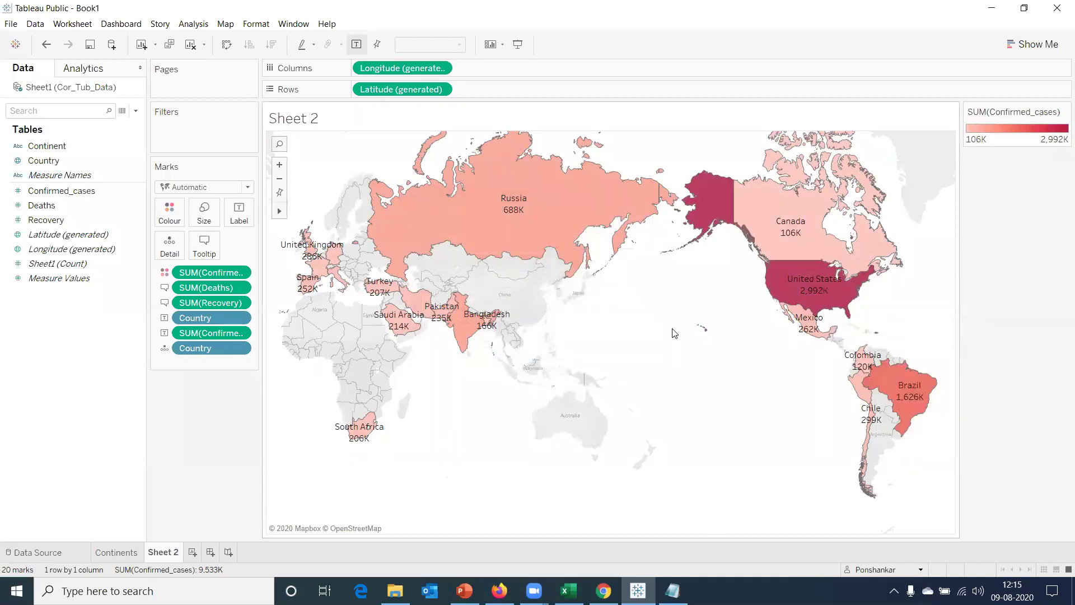
mouse_move(813, 297)
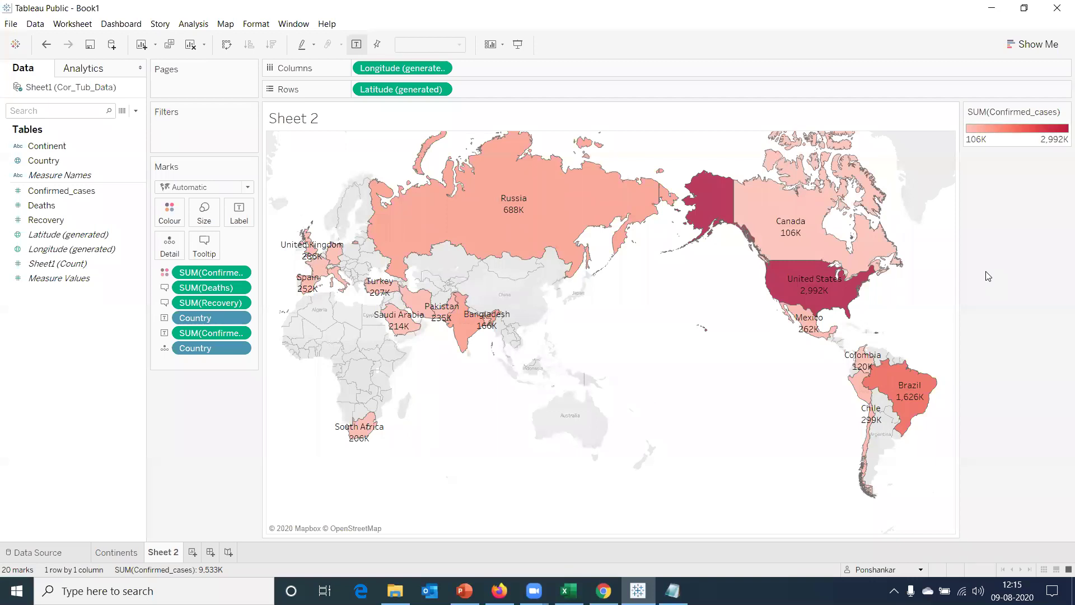
Rename the map worksheet Countries_Map
double_click(178, 553)
type("Countries_Map")
key("Return")
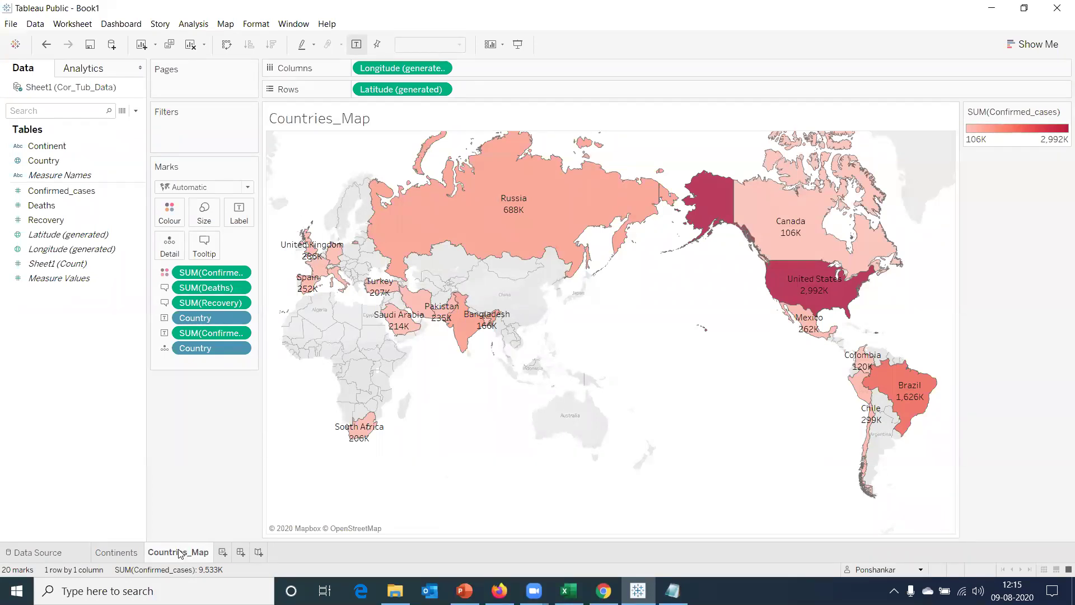
Replace the map sheet's title with "What is the no. of cases in countries?"
double_click(289, 117)
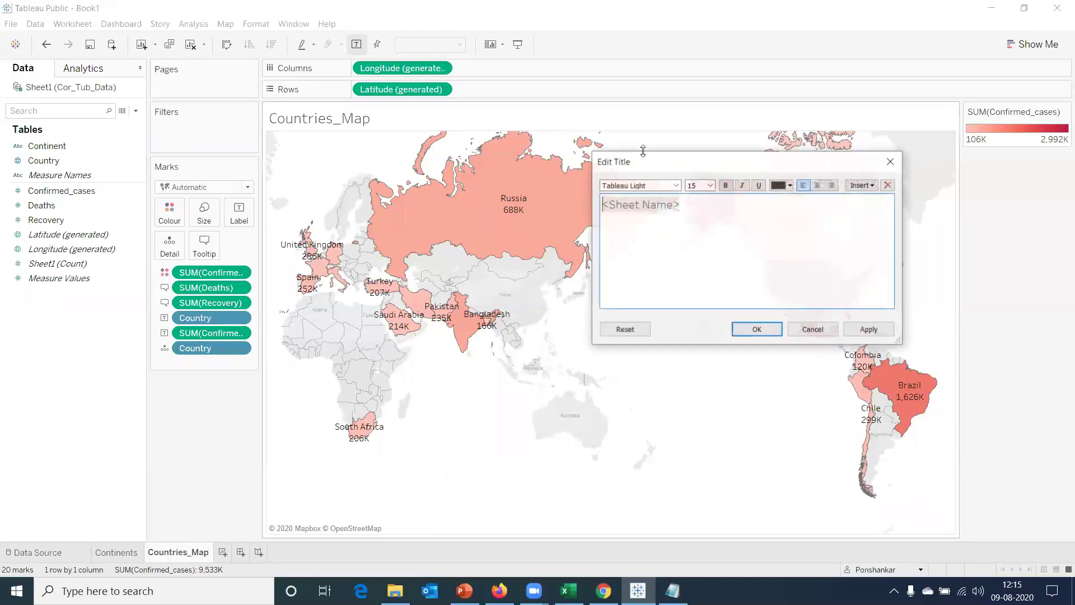
key("ctrl+a")
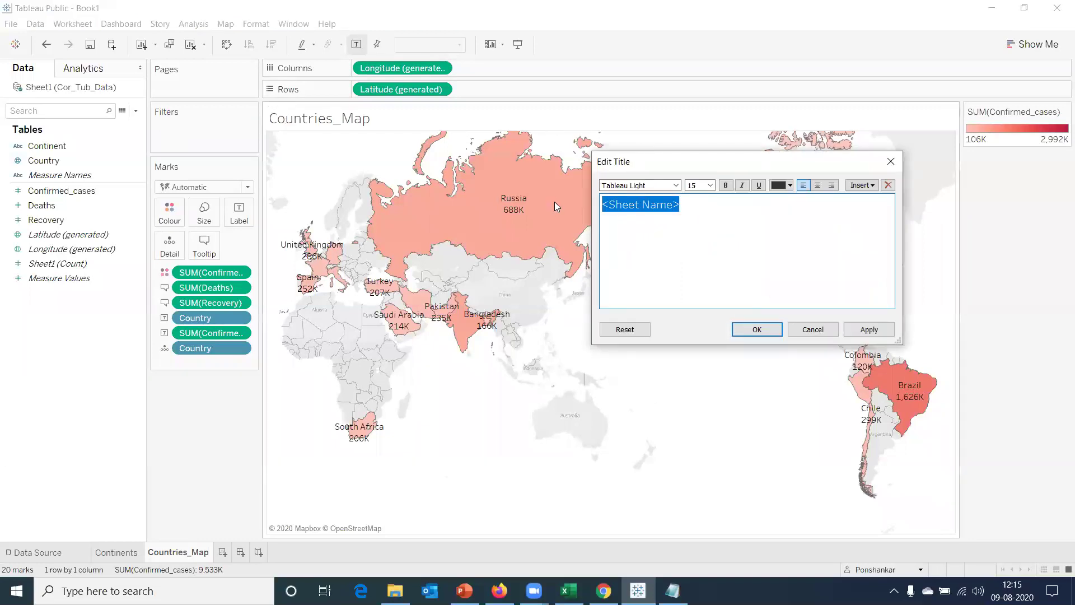
type("Wha")
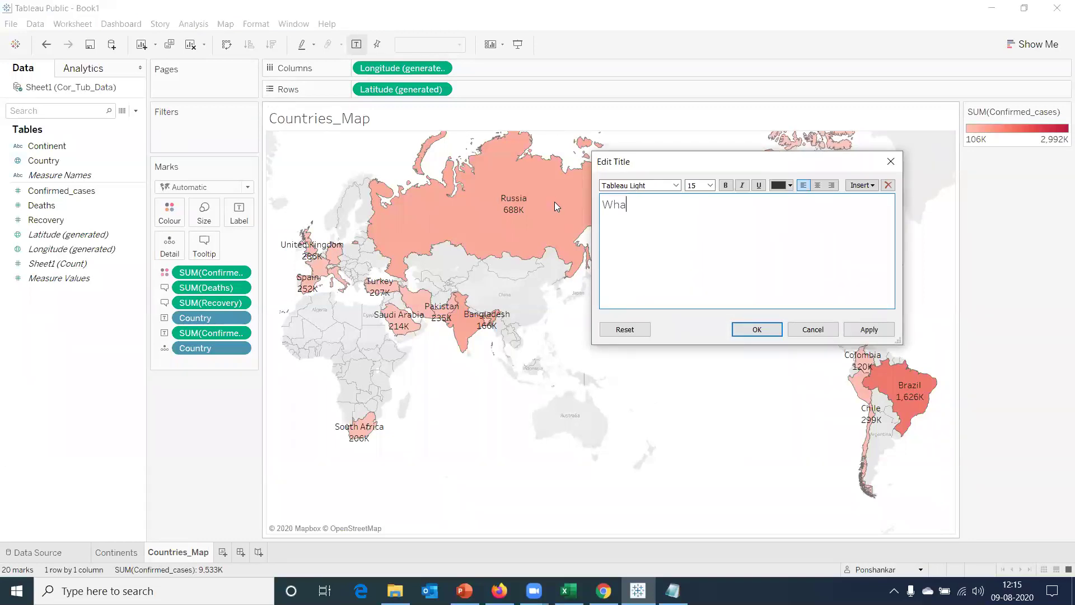
type("t is the no. of cases in count")
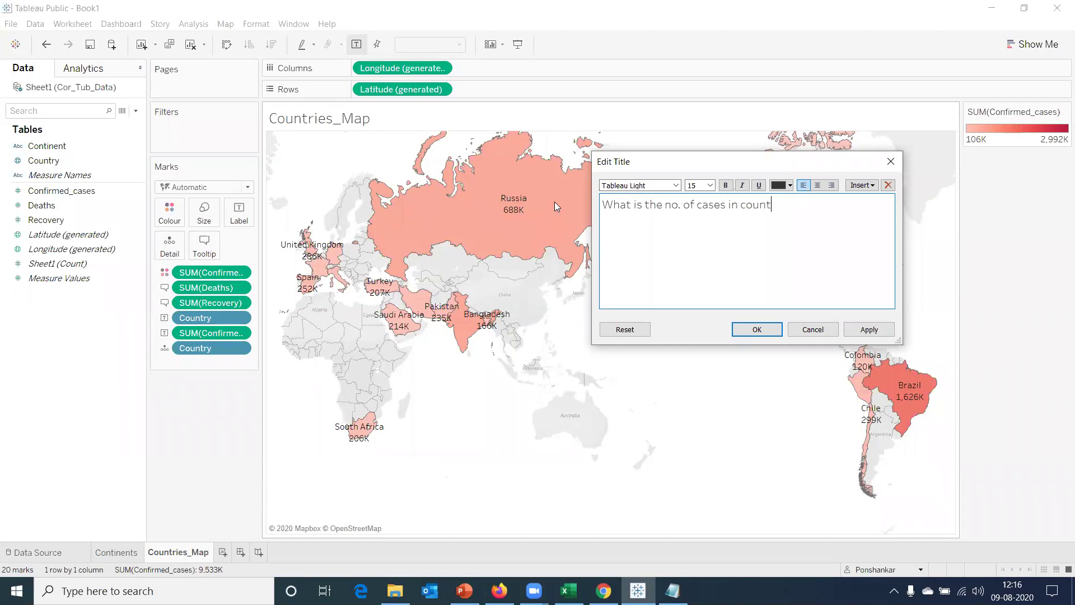
type("rie")
left_click(756, 330)
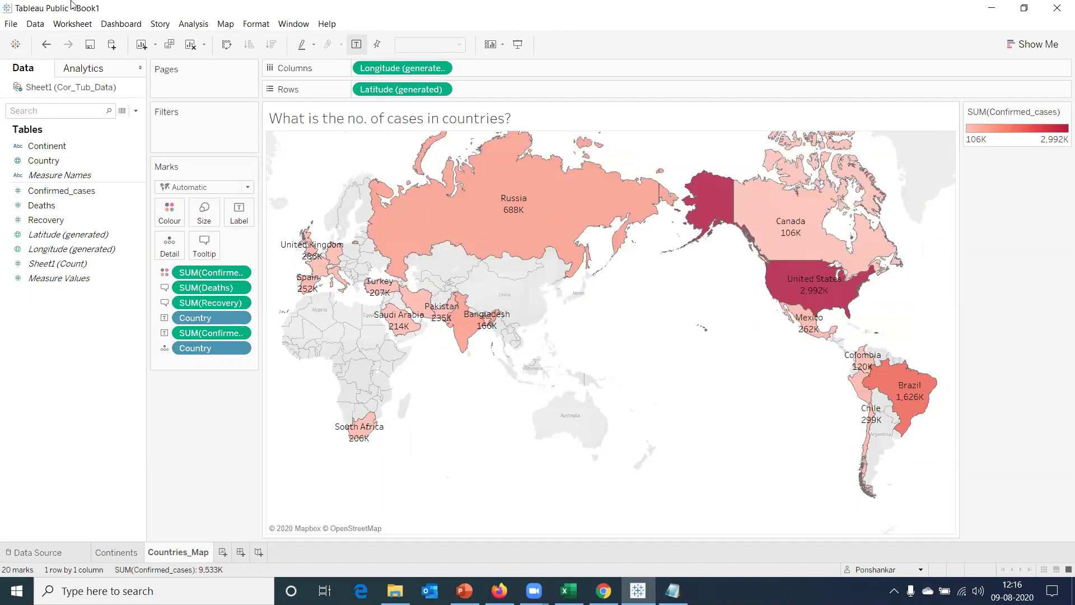
Add a new worksheet and build a bar chart with Country as rows and Deaths as columns
left_click(222, 552)
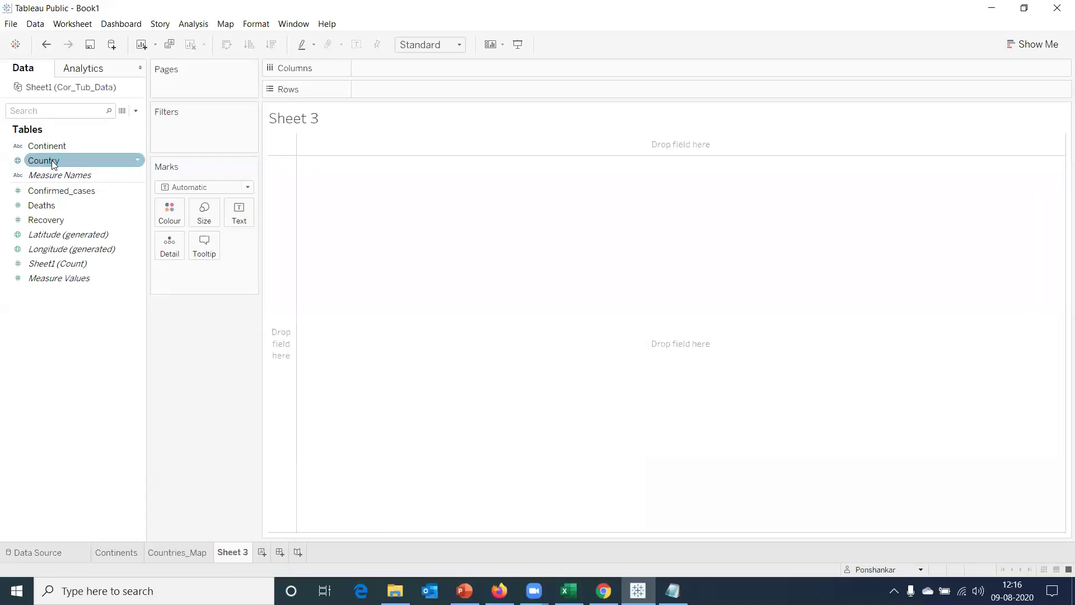
left_click_drag(51, 164, 390, 91)
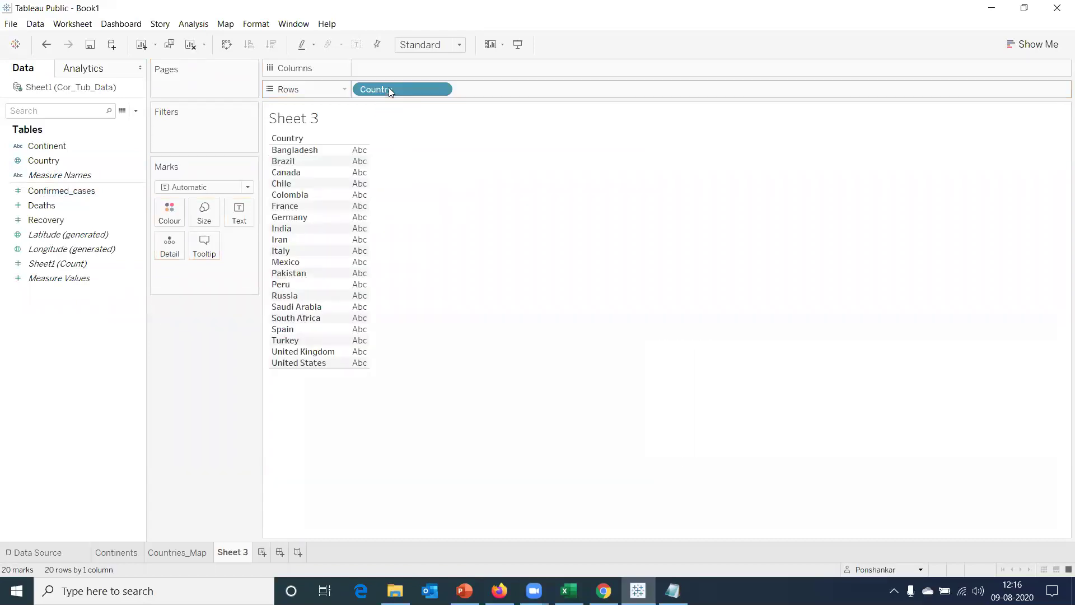
left_click(33, 206)
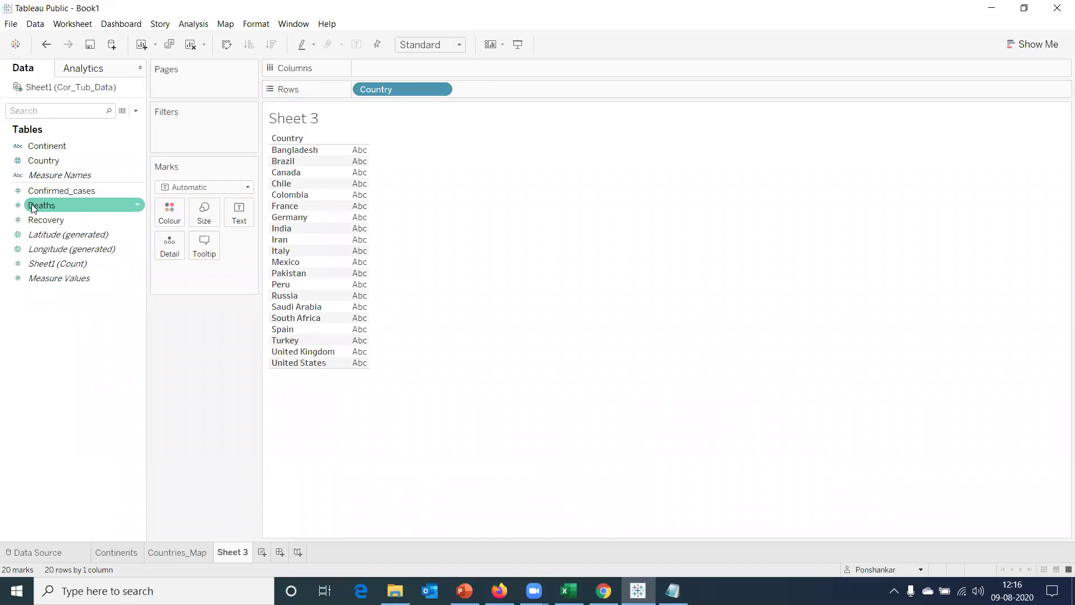
left_click_drag(32, 208, 380, 68)
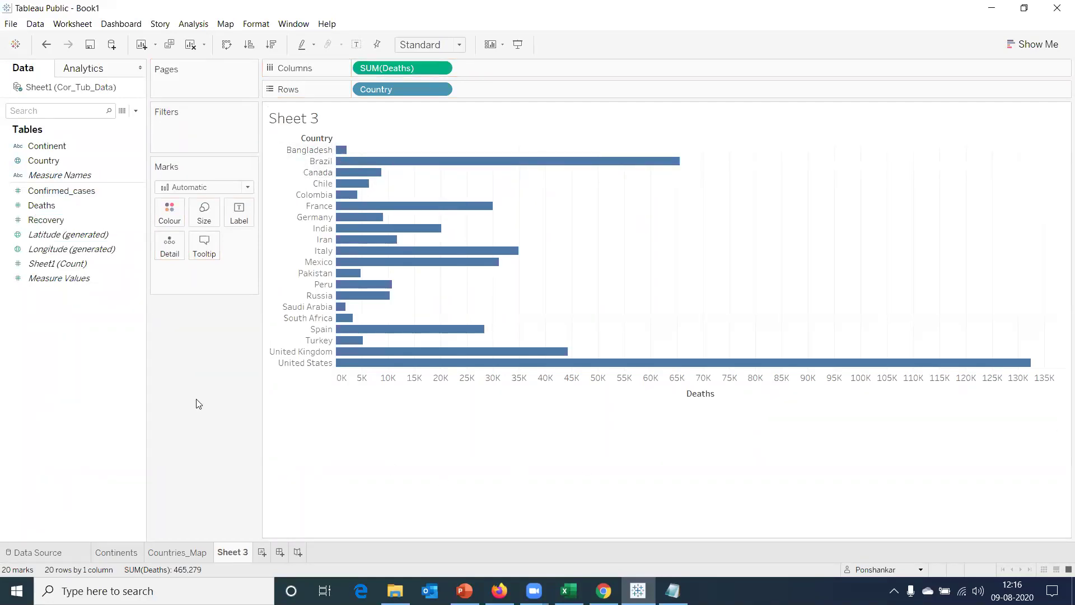
left_click(1035, 45)
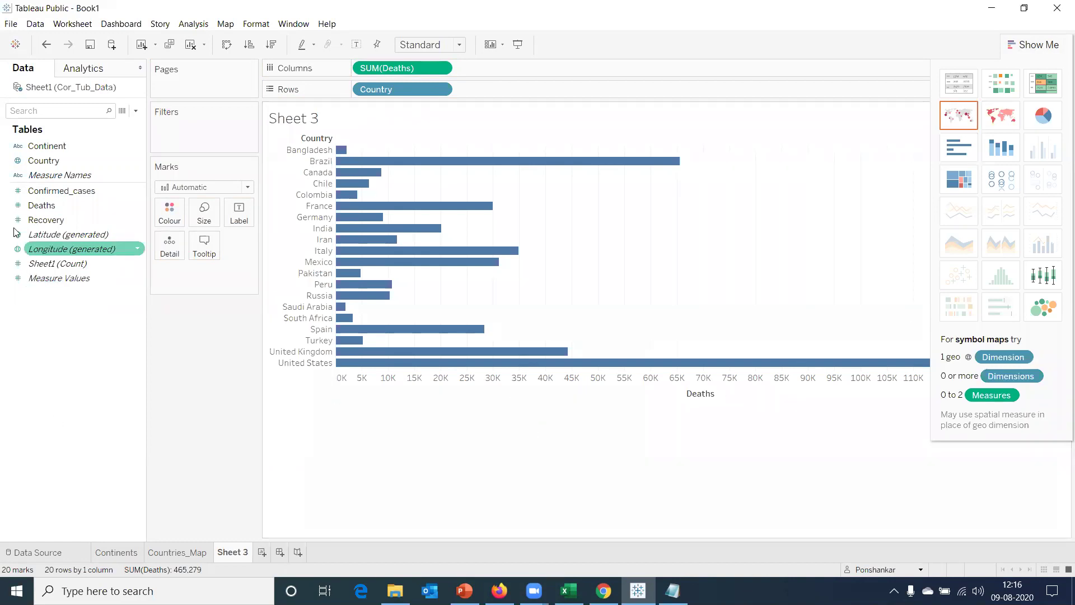
Add Recovery to the columns beside Deaths and fit the chart to Entire View
left_click_drag(60, 222, 499, 71)
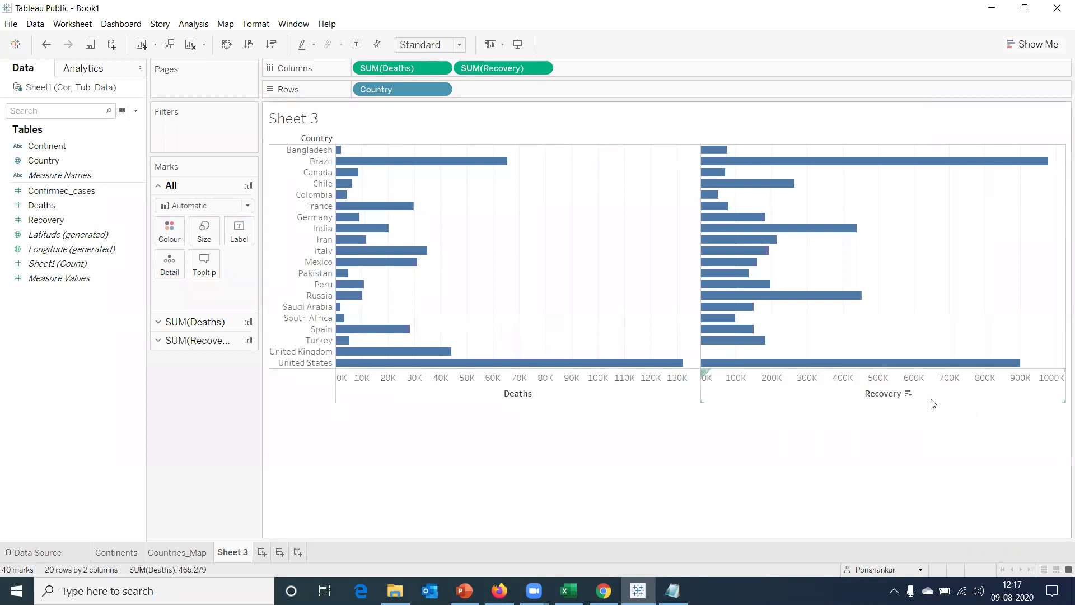
left_click(457, 47)
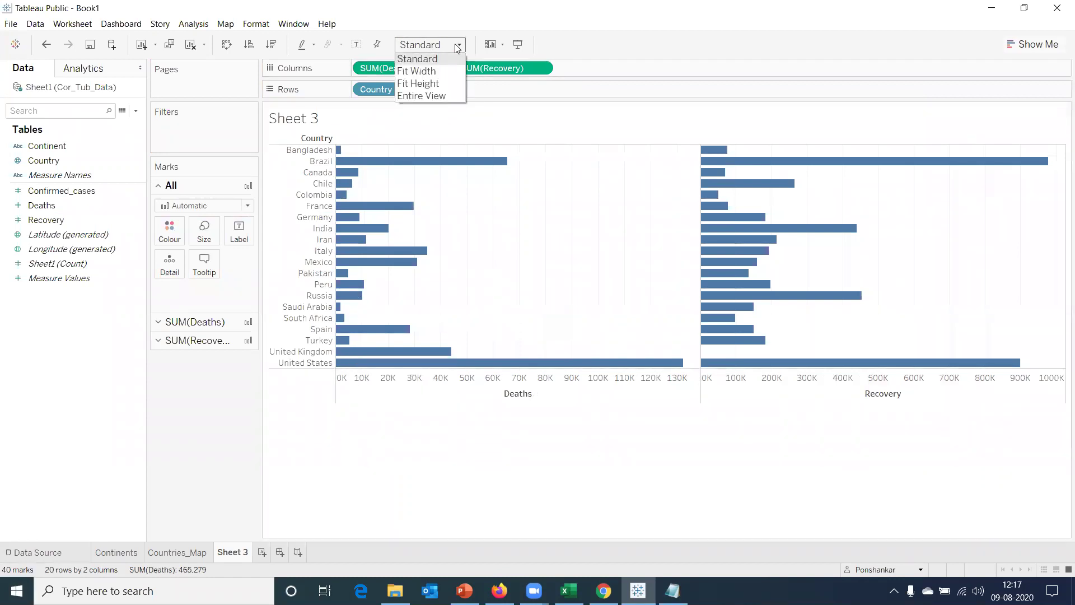
left_click(428, 95)
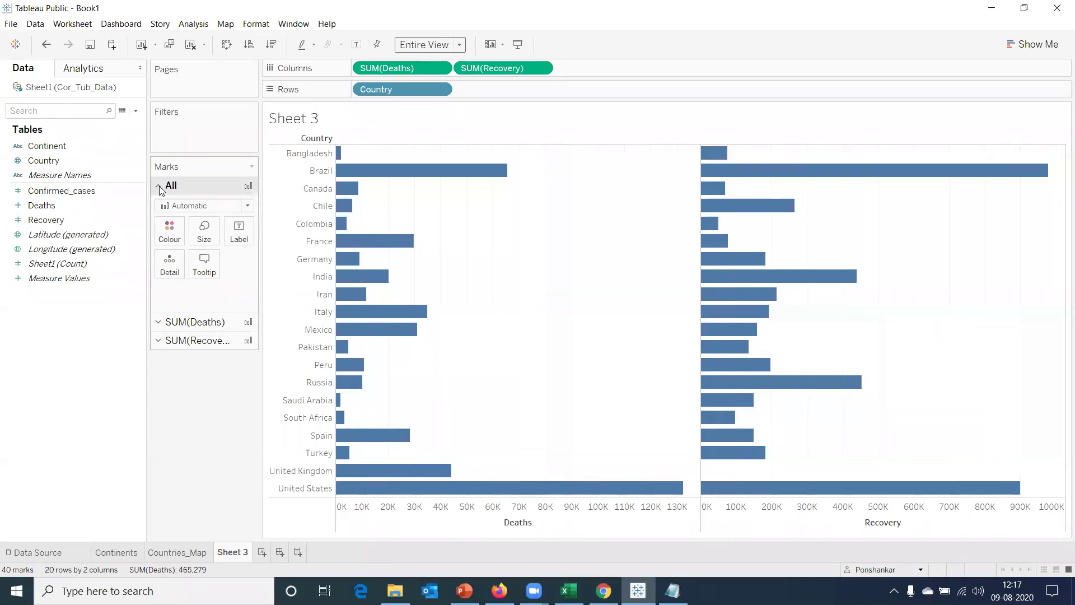
Set the mark type of the Recovery measure to Circle
left_click(161, 323)
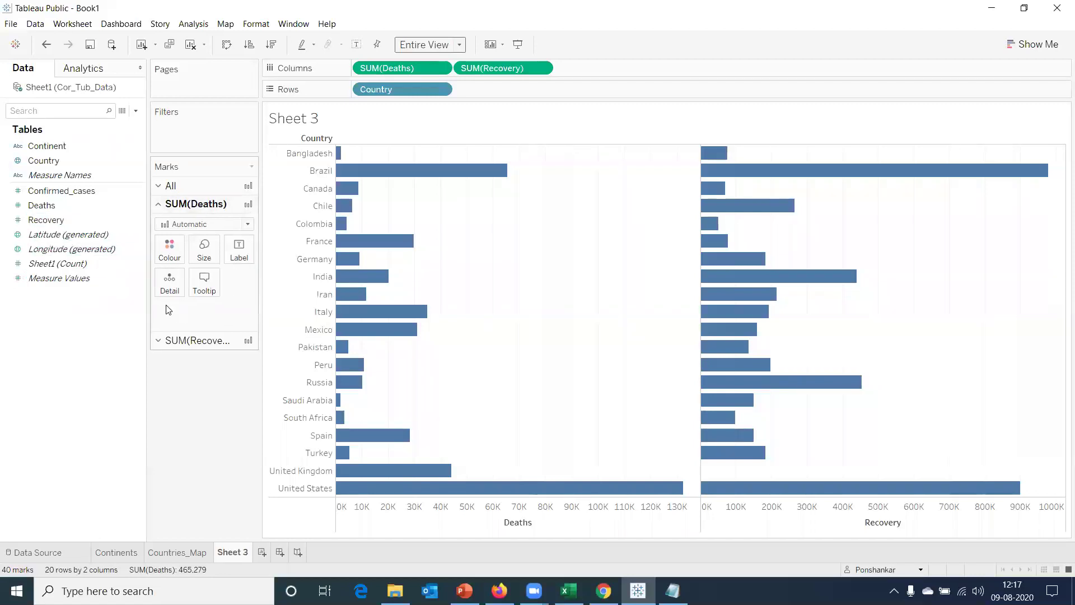
left_click(158, 340)
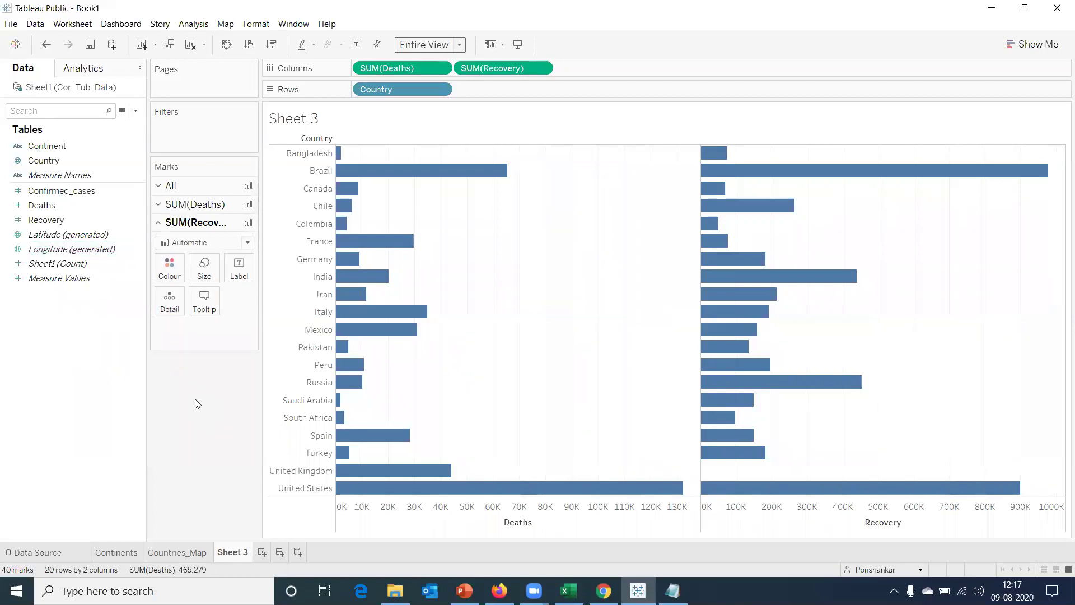
left_click_drag(84, 249, 383, 149)
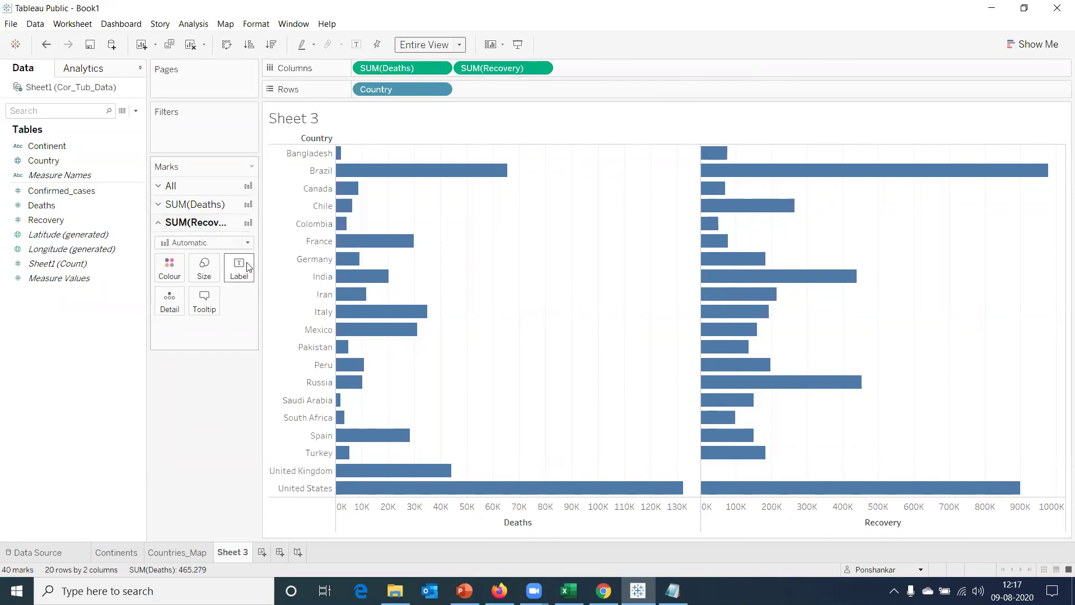
left_click(242, 243)
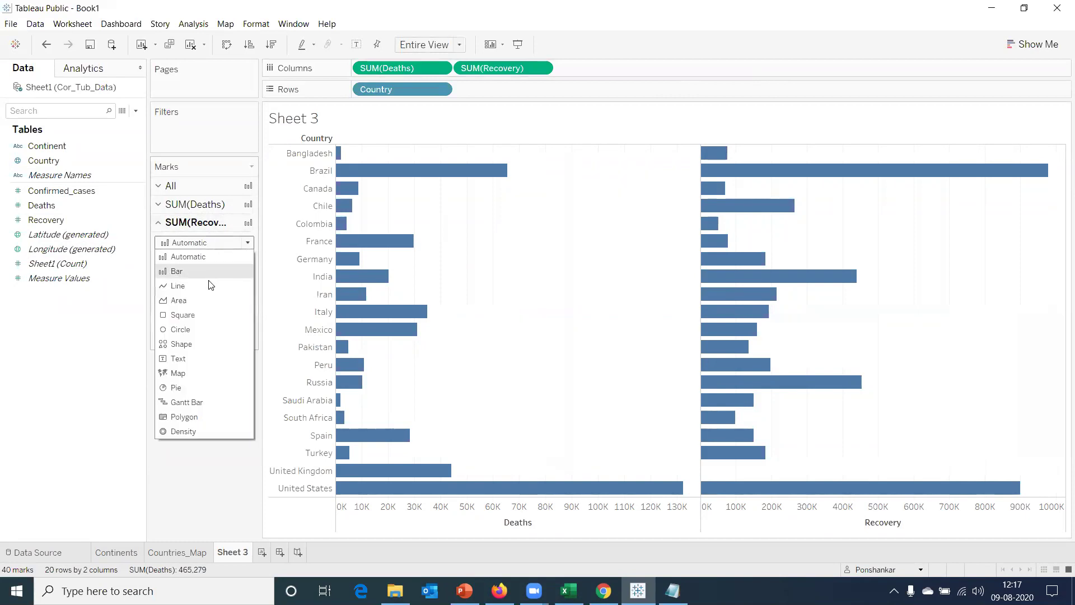
left_click(199, 325)
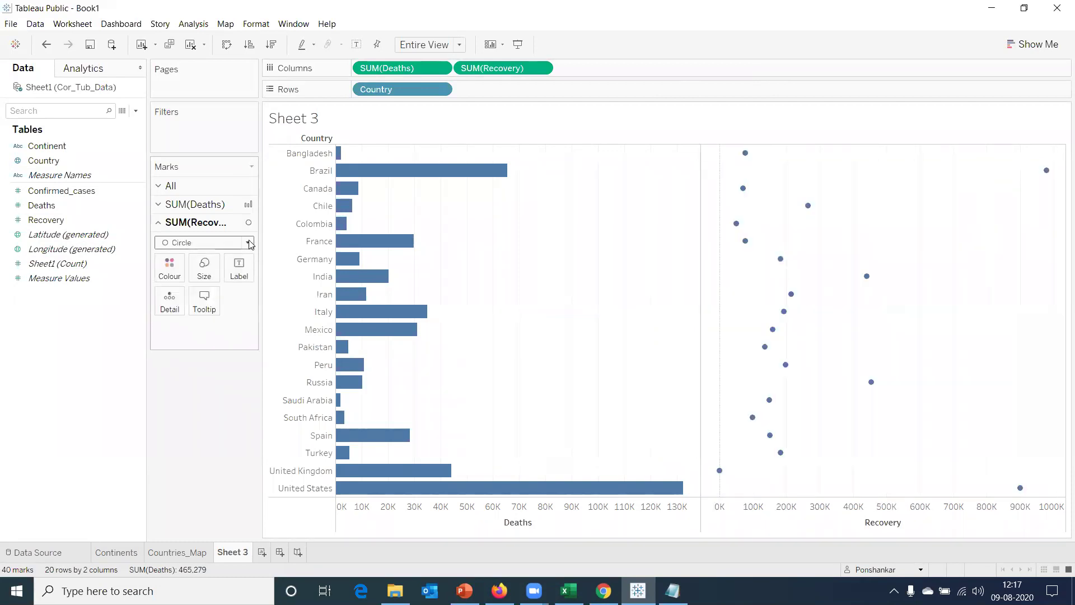